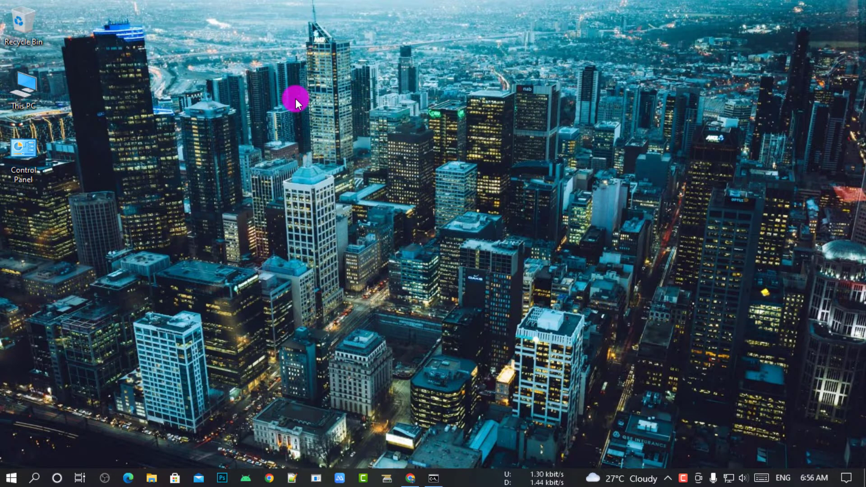
Step: Switch to Chrome and bring up the Firebase Hosting setup page at the project initialization stage
{"action": "left_click", "coordinate": [412, 478]}
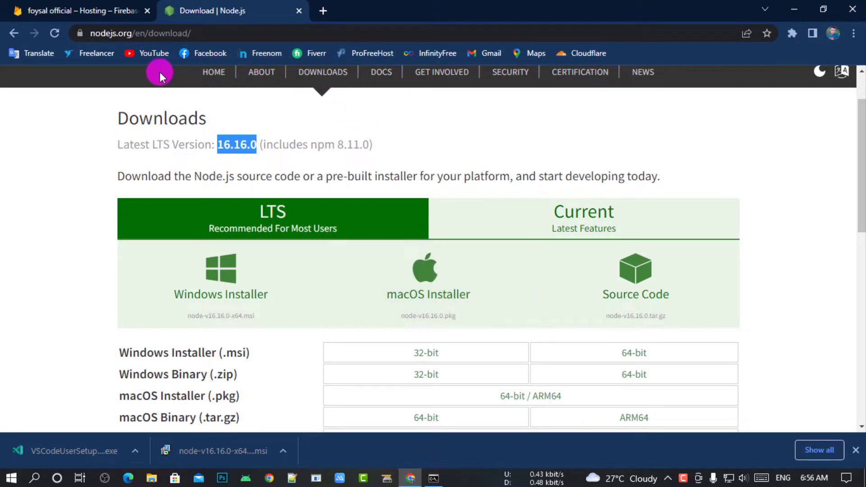
{"action": "left_click", "coordinate": [118, 10]}
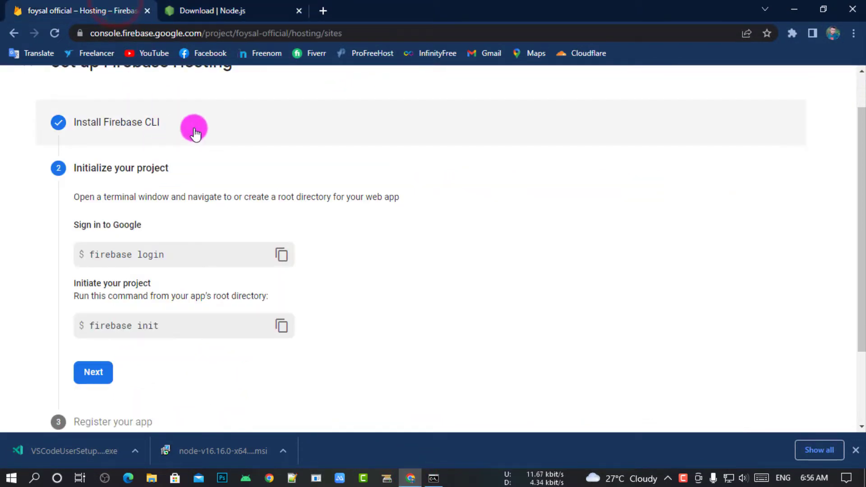
{"action": "scroll", "coordinate": [334, 161], "scroll_direction": "up", "scroll_amount": 1}
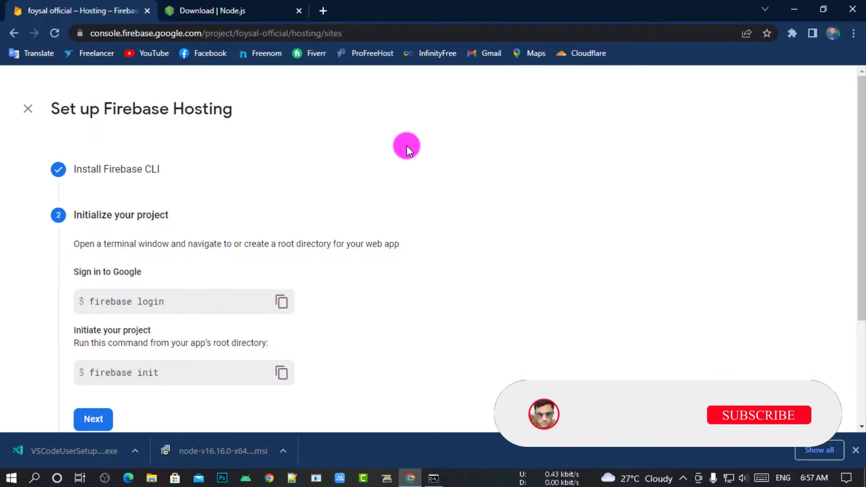
Step: Check the recently added programs for Node.js and Visual Studio Code - Insiders, and review the Firebase login and init commands
{"action": "left_click", "coordinate": [6, 480]}
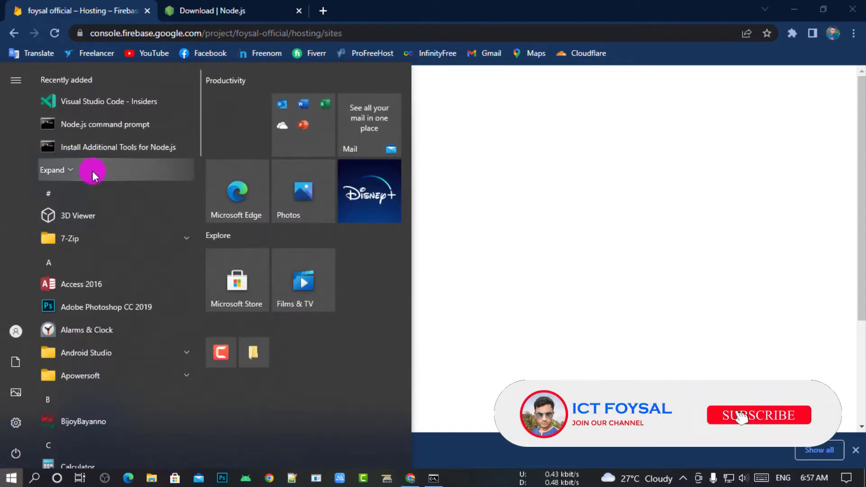
{"action": "left_click", "coordinate": [92, 171]}
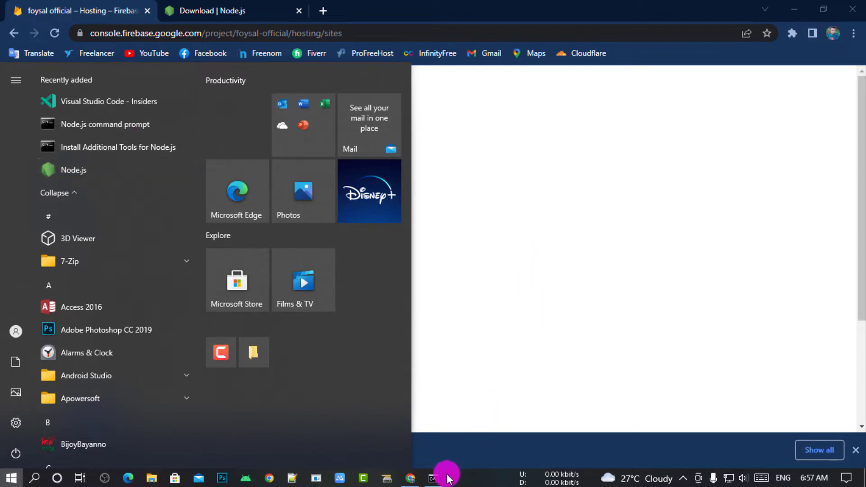
{"action": "left_click", "coordinate": [433, 479]}
{"action": "left_click", "coordinate": [431, 479]}
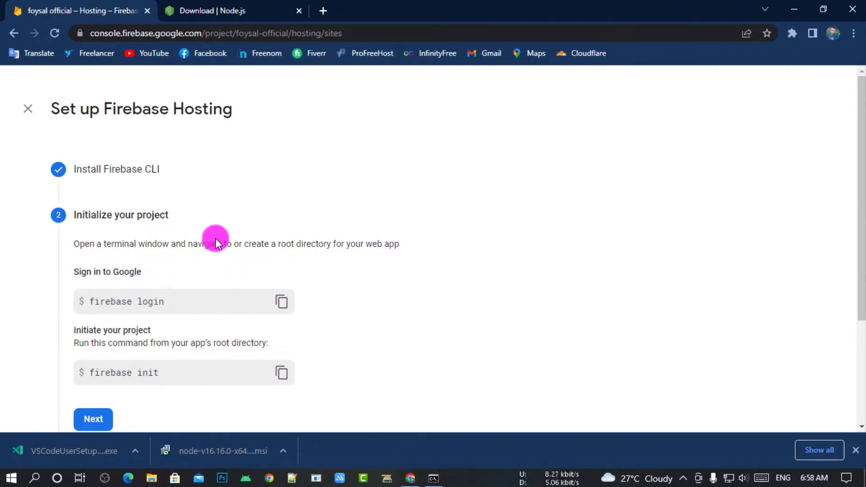
{"action": "scroll", "coordinate": [378, 228], "scroll_direction": "down", "scroll_amount": 3}
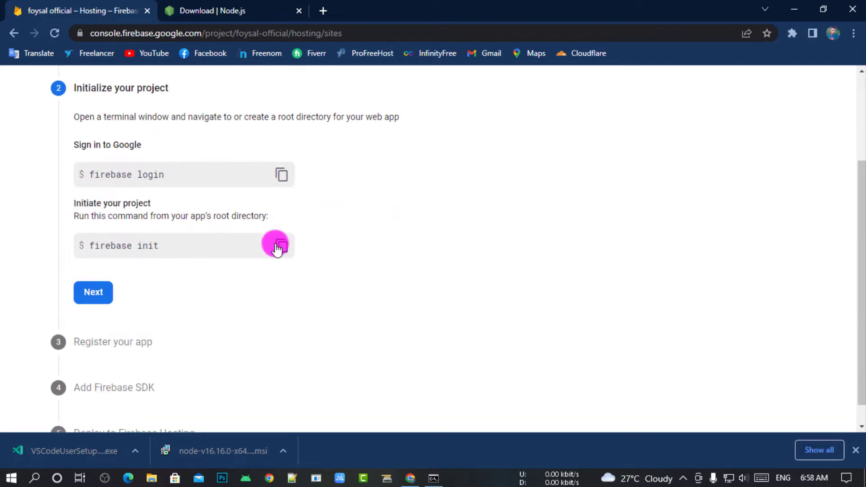
{"action": "scroll", "coordinate": [164, 284], "scroll_direction": "up", "scroll_amount": 2}
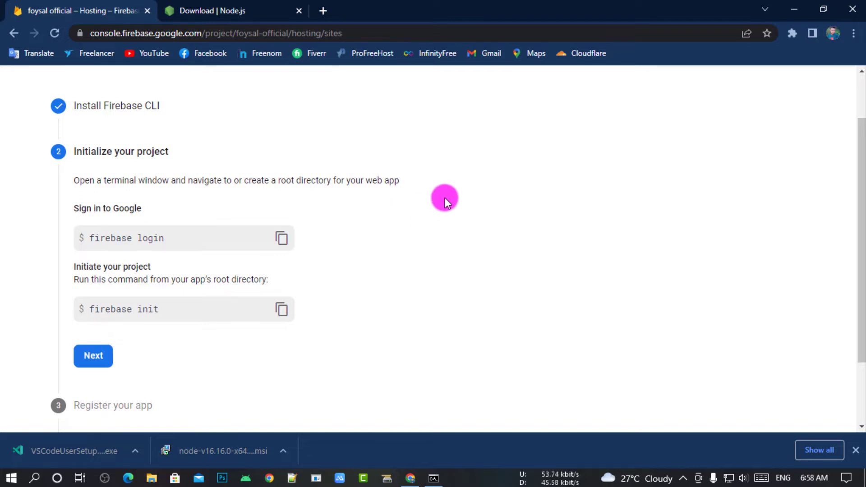
Step: Switch to File Explorer and open the inner 2nd website folder under DeveloperWeb\MyCreated\2nd website on drive F:
{"action": "left_click", "coordinate": [151, 478]}
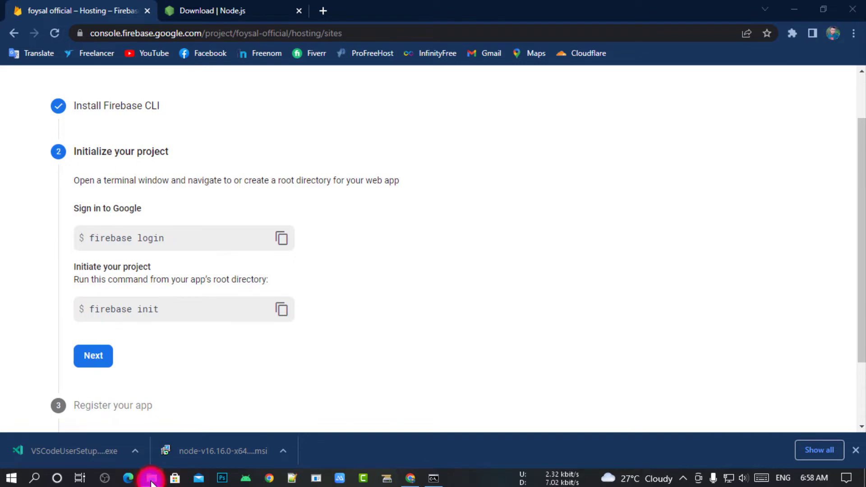
{"action": "left_click", "coordinate": [73, 370]}
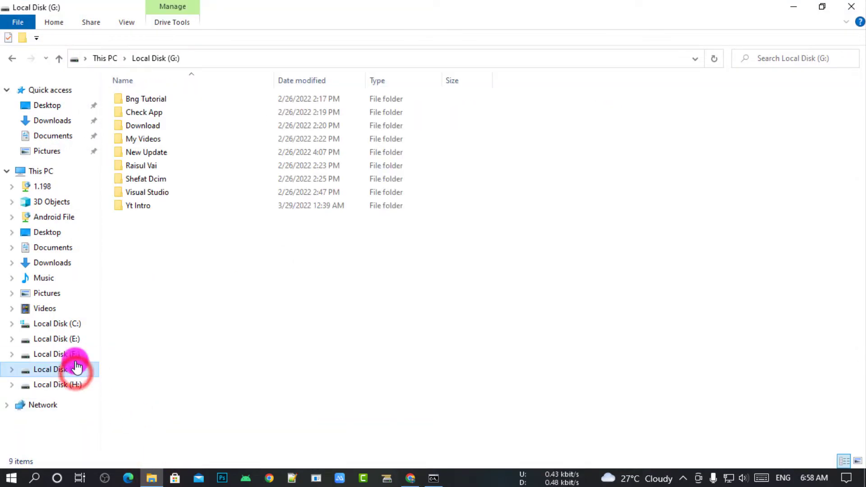
{"action": "left_click", "coordinate": [83, 353]}
{"action": "double_click", "coordinate": [164, 201]}
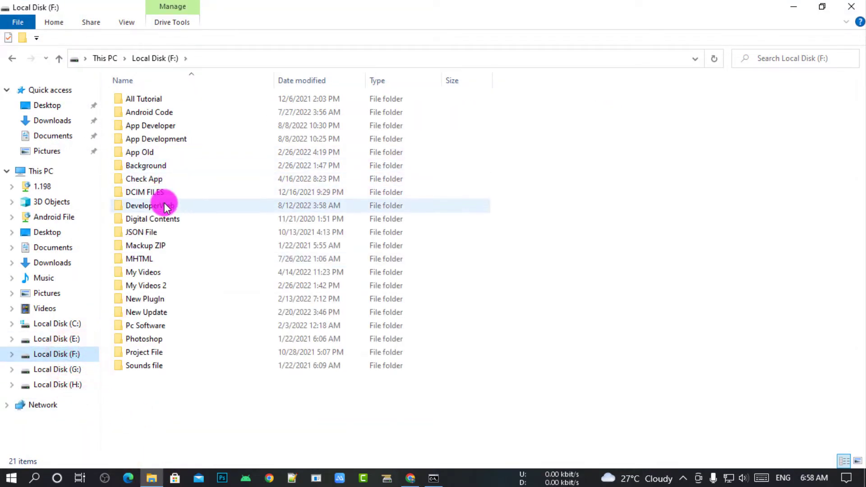
{"action": "double_click", "coordinate": [158, 139]}
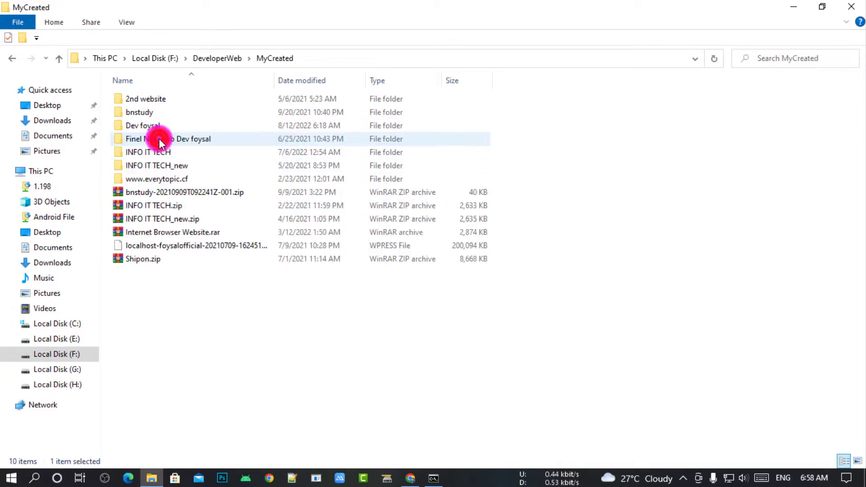
{"action": "double_click", "coordinate": [159, 99]}
{"action": "double_click", "coordinate": [159, 99]}
Step: Preview the site's index.html in Chrome, close the preview and return to the site's folder
{"action": "left_click", "coordinate": [154, 181]}
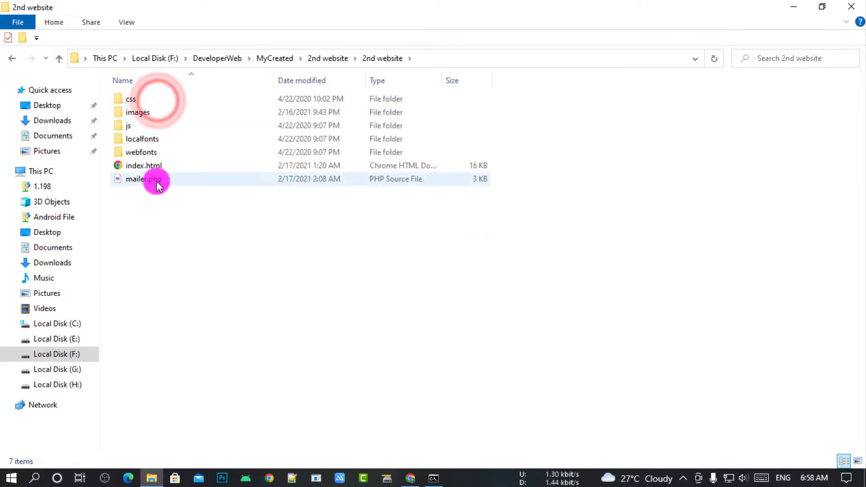
{"action": "left_click", "coordinate": [152, 166]}
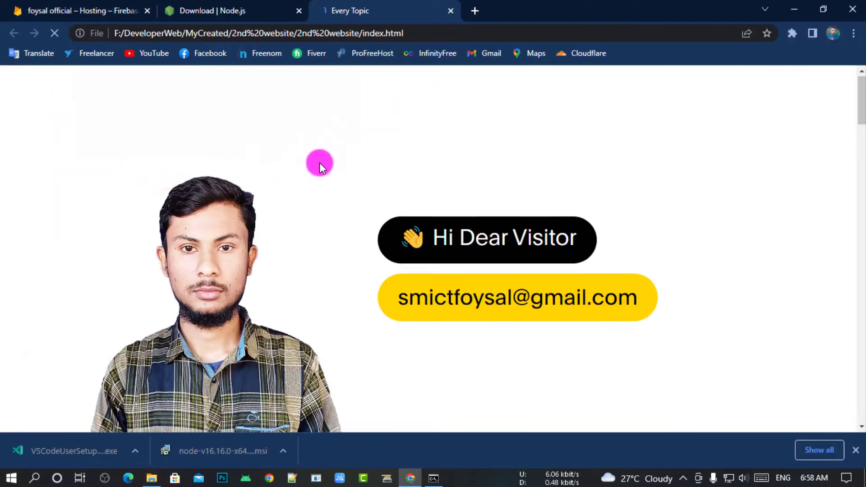
{"action": "scroll", "coordinate": [436, 185], "scroll_direction": "down", "scroll_amount": 5}
{"action": "scroll", "coordinate": [418, 190], "scroll_direction": "up", "scroll_amount": 5}
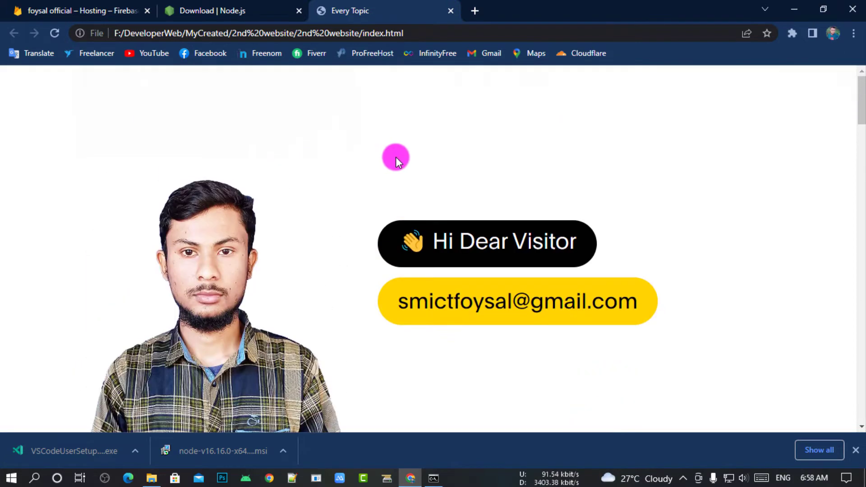
{"action": "scroll", "coordinate": [396, 157], "scroll_direction": "down", "scroll_amount": 4}
{"action": "left_click", "coordinate": [453, 12]}
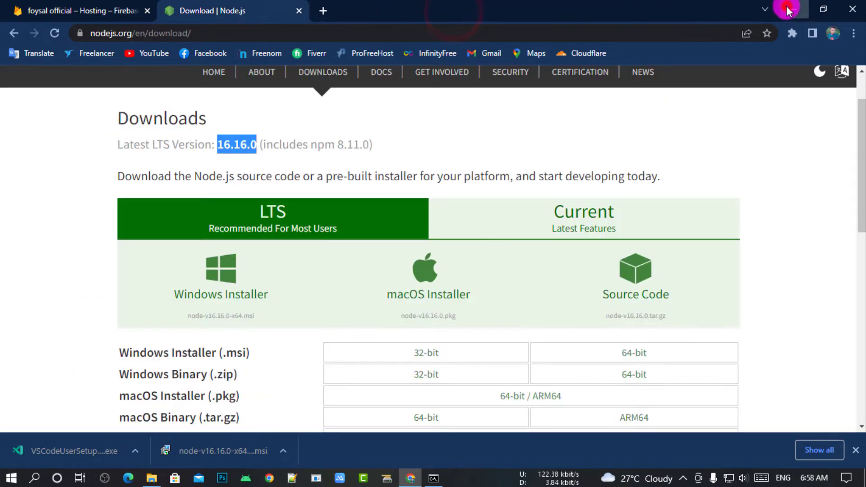
{"action": "left_click", "coordinate": [792, 9]}
{"action": "left_click", "coordinate": [315, 288]}
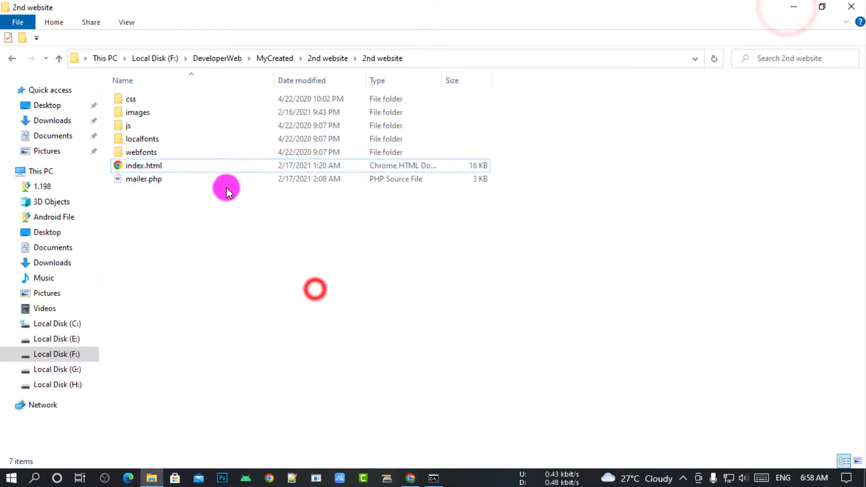
Step: Copy the inner 2nd website folder to the root of drive H:
{"action": "left_click", "coordinate": [12, 58]}
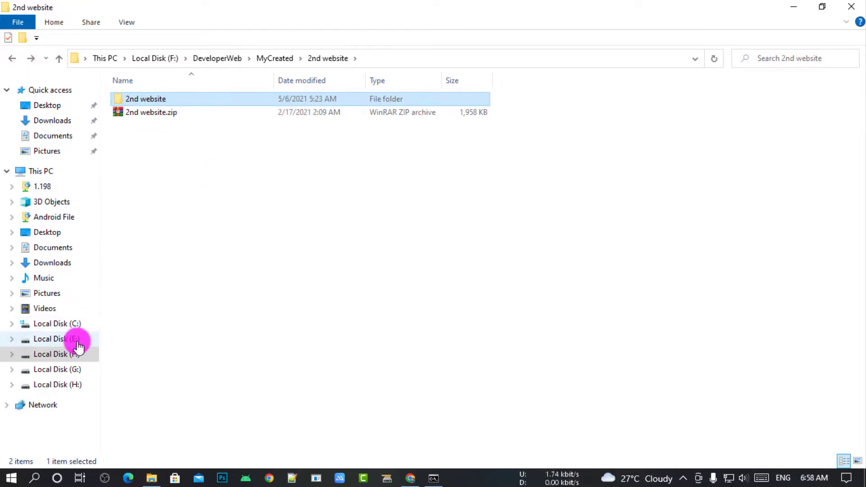
{"action": "left_click", "coordinate": [71, 385]}
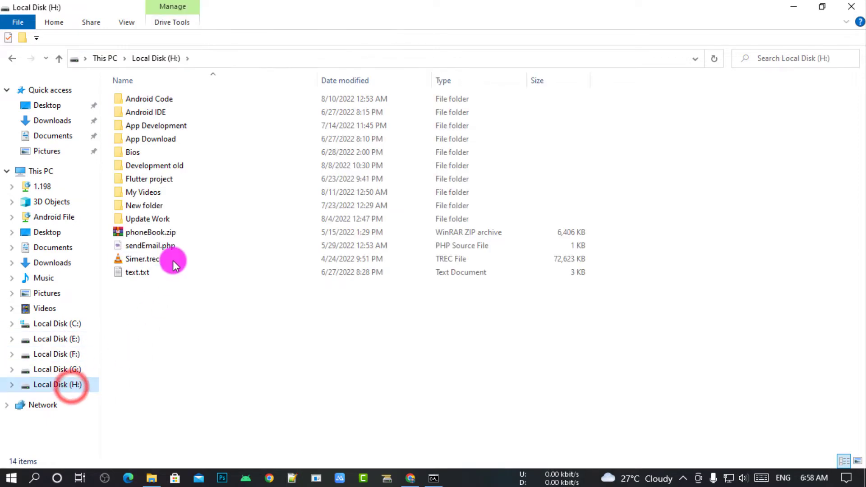
{"action": "right_click", "coordinate": [807, 129]}
{"action": "left_click", "coordinate": [771, 219]}
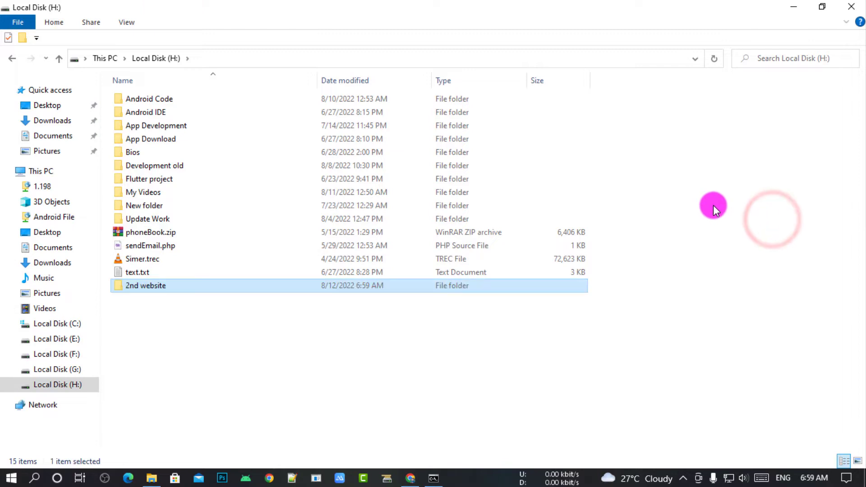
Step: Rename the copied folder on drive H: as mywebsite and refresh the folder listing
{"action": "right_click", "coordinate": [160, 283]}
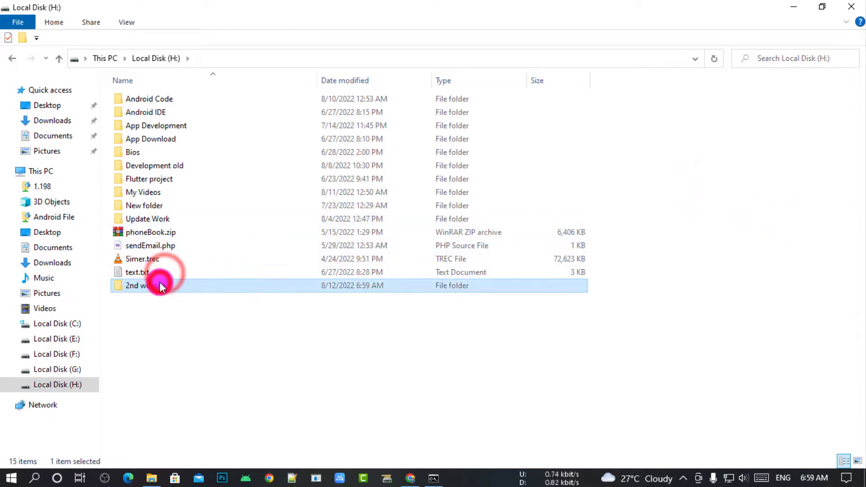
{"action": "left_click", "coordinate": [194, 439]}
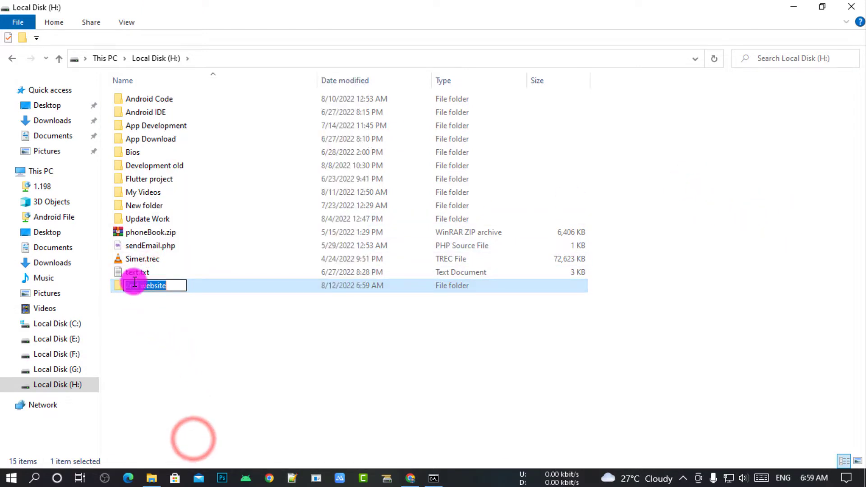
{"action": "left_click", "coordinate": [142, 285]}
{"action": "left_click_drag", "start_coordinate": [142, 285], "coordinate": [67, 283]}
{"action": "key", "text": "BackSpace"}
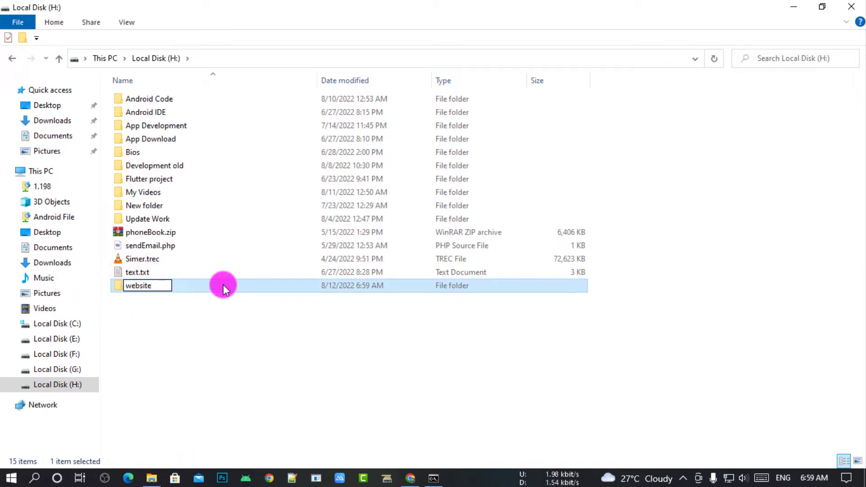
{"action": "type", "text": "my"}
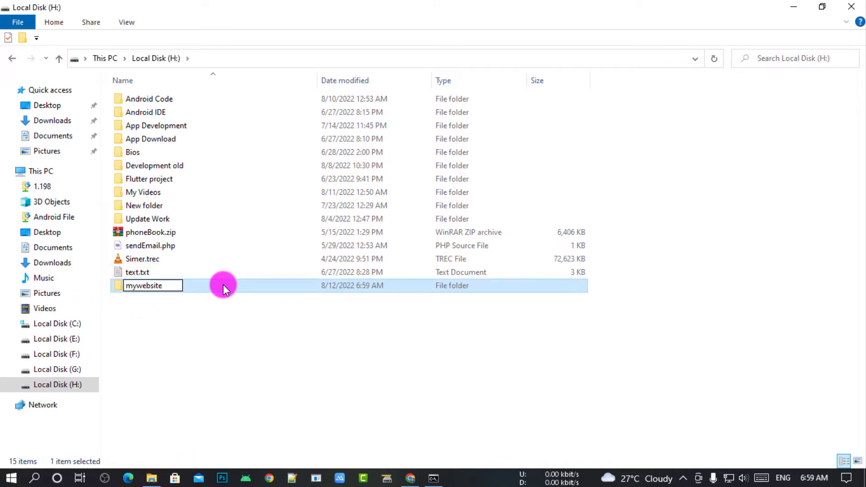
{"action": "key", "text": "Return"}
{"action": "right_click", "coordinate": [733, 144]}
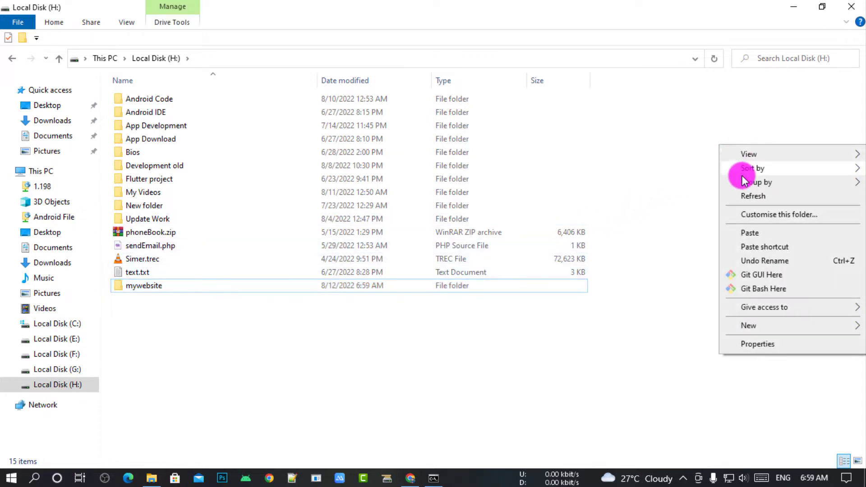
{"action": "left_click", "coordinate": [743, 195]}
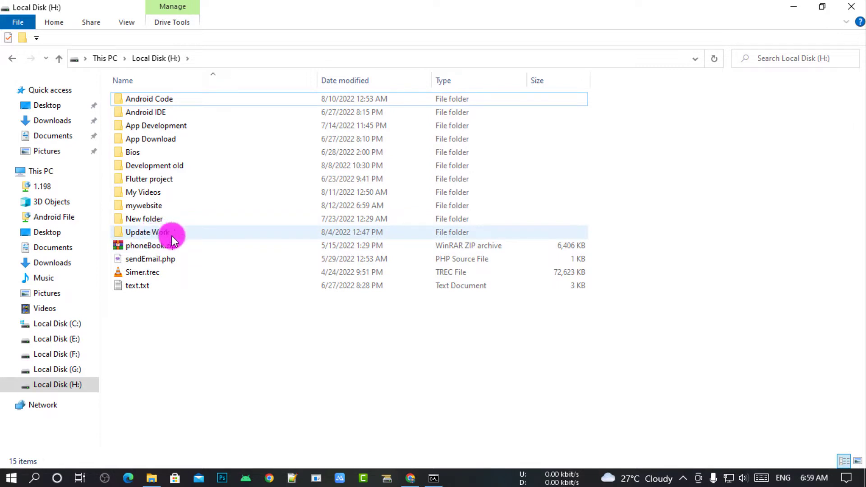
Step: Check the contents of the mywebsite folder and return to the root of drive H:
{"action": "double_click", "coordinate": [175, 207]}
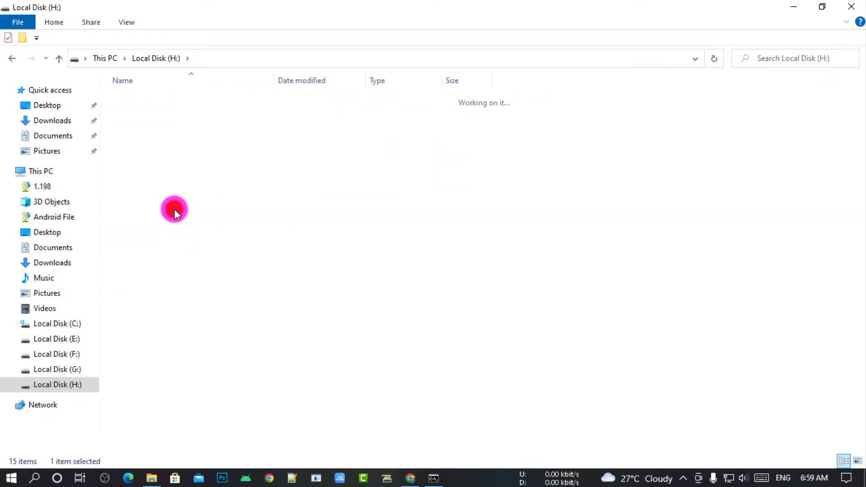
{"action": "left_click", "coordinate": [11, 60]}
{"action": "left_click", "coordinate": [269, 384]}
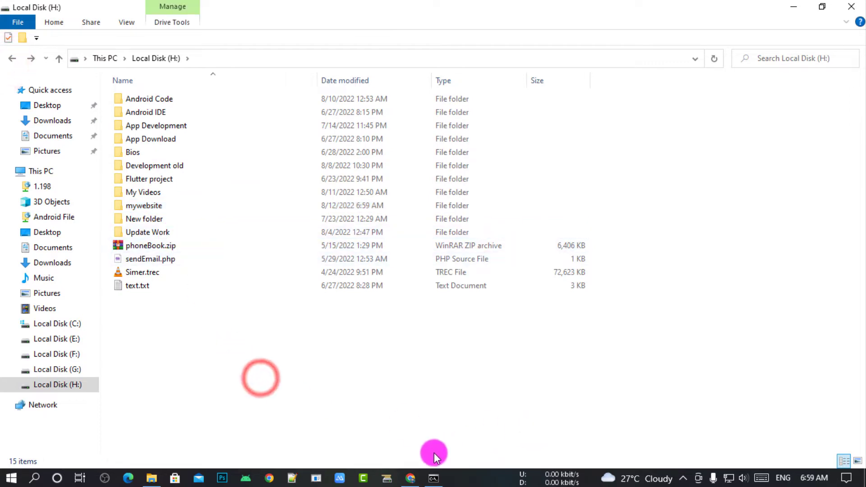
Step: Switch to Visual Studio Code - Insiders, open the mywebsite folder from drive H: and trust its authors
{"action": "left_click", "coordinate": [11, 478]}
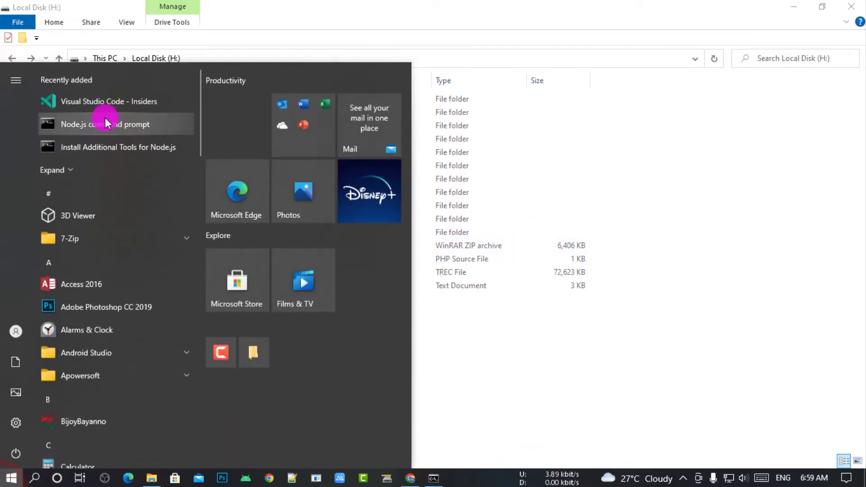
{"action": "left_click", "coordinate": [112, 104]}
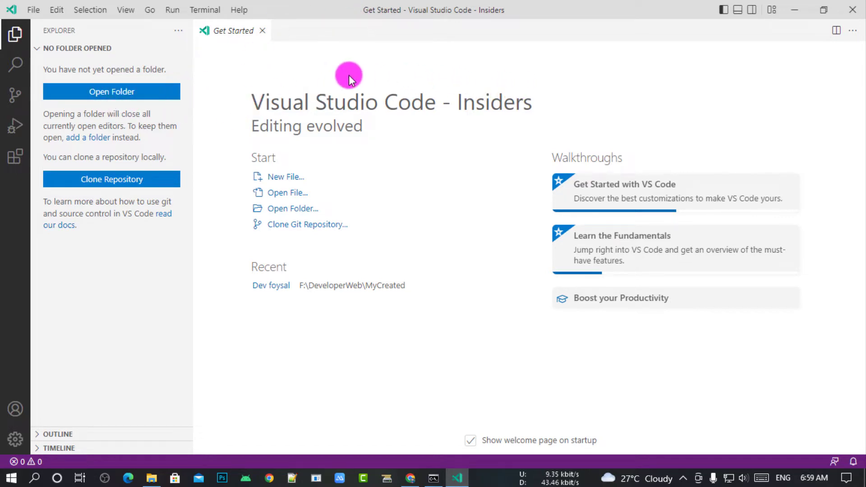
{"action": "left_click", "coordinate": [100, 88]}
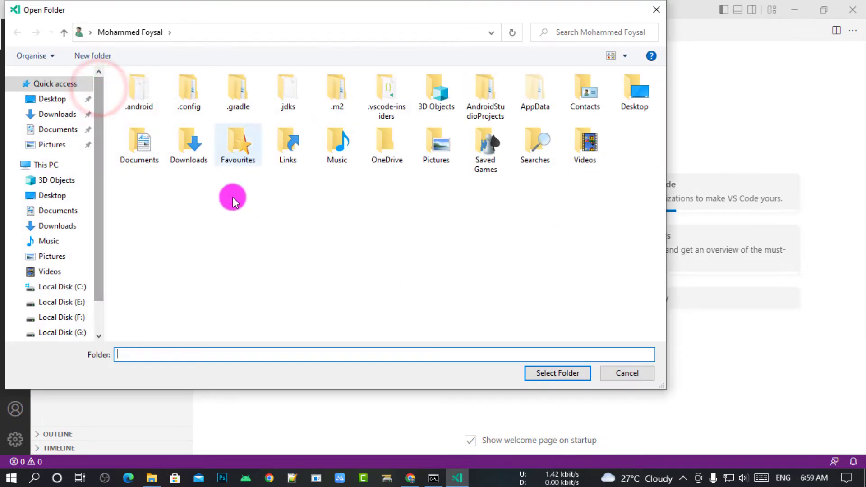
{"action": "scroll", "coordinate": [66, 305], "scroll_direction": "down", "scroll_amount": 1}
{"action": "left_click", "coordinate": [68, 305]}
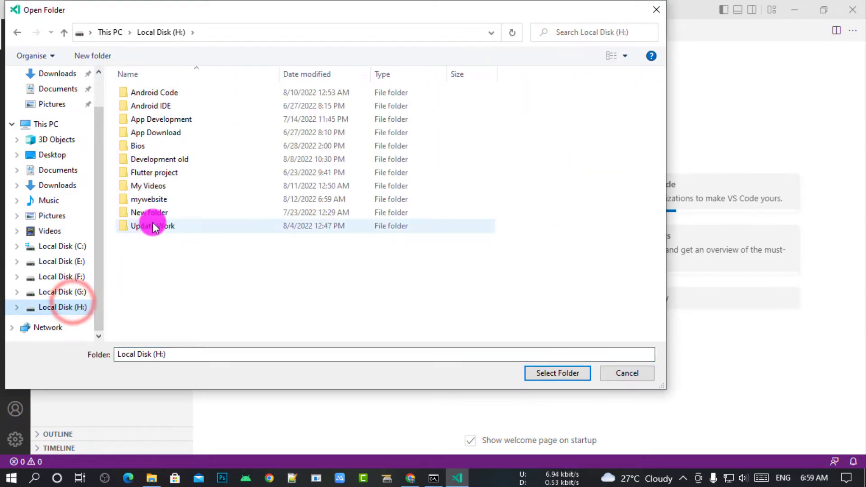
{"action": "left_click", "coordinate": [156, 200]}
{"action": "double_click", "coordinate": [156, 199]}
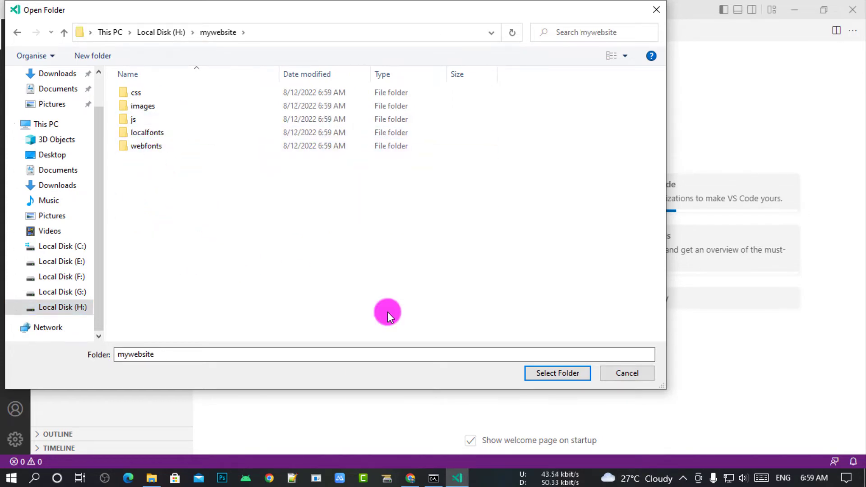
{"action": "left_click", "coordinate": [559, 374]}
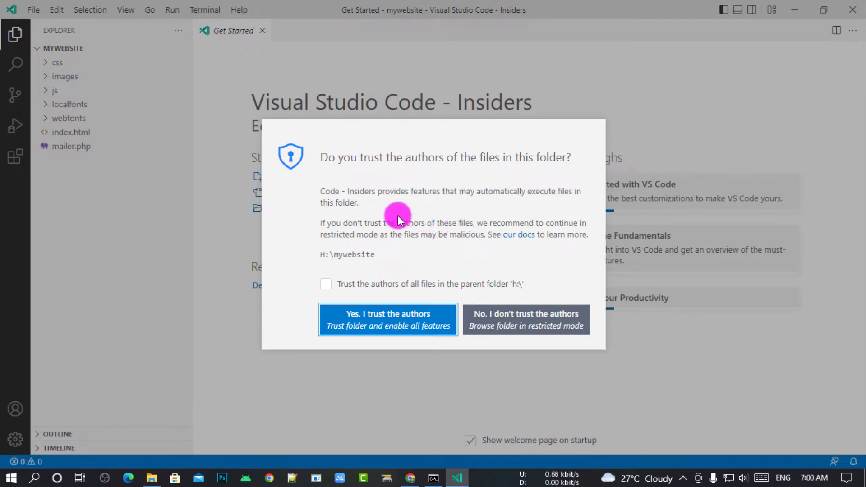
{"action": "left_click", "coordinate": [405, 324]}
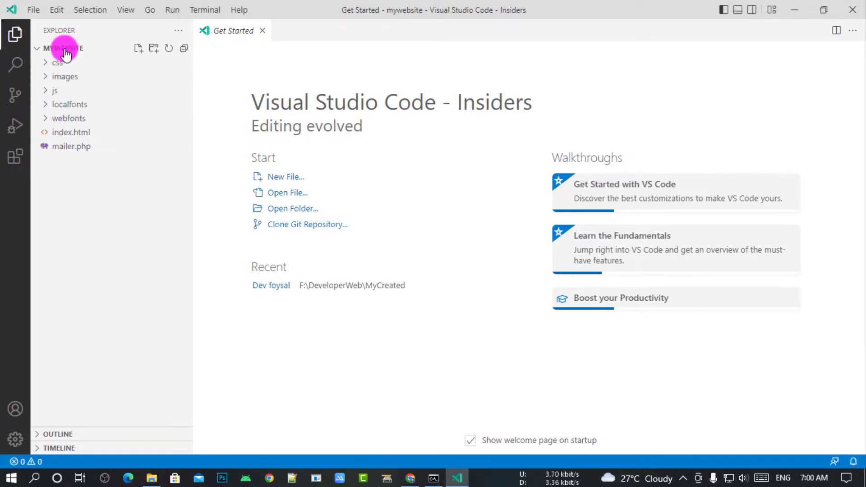
Step: Open index.html from the mywebsite folder and look through its code
{"action": "left_click", "coordinate": [48, 50]}
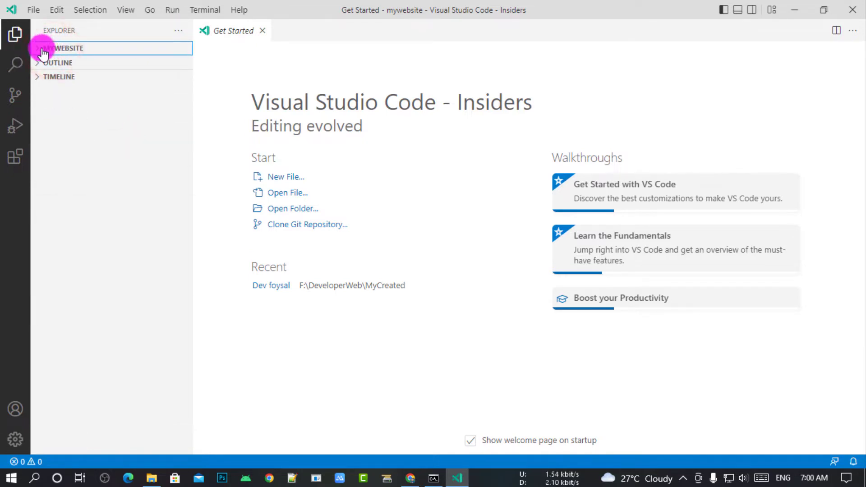
{"action": "left_click", "coordinate": [46, 50]}
{"action": "double_click", "coordinate": [72, 133]}
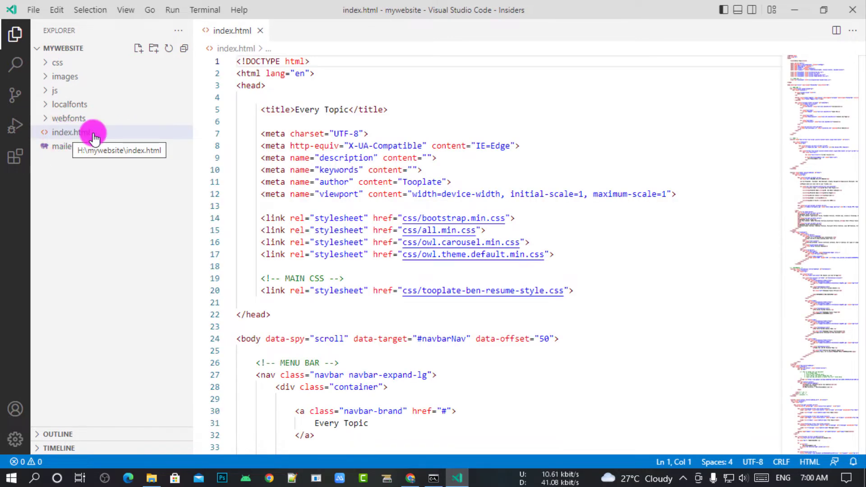
{"action": "scroll", "coordinate": [490, 161], "scroll_direction": "down", "scroll_amount": 12}
{"action": "scroll", "coordinate": [611, 222], "scroll_direction": "down", "scroll_amount": 3}
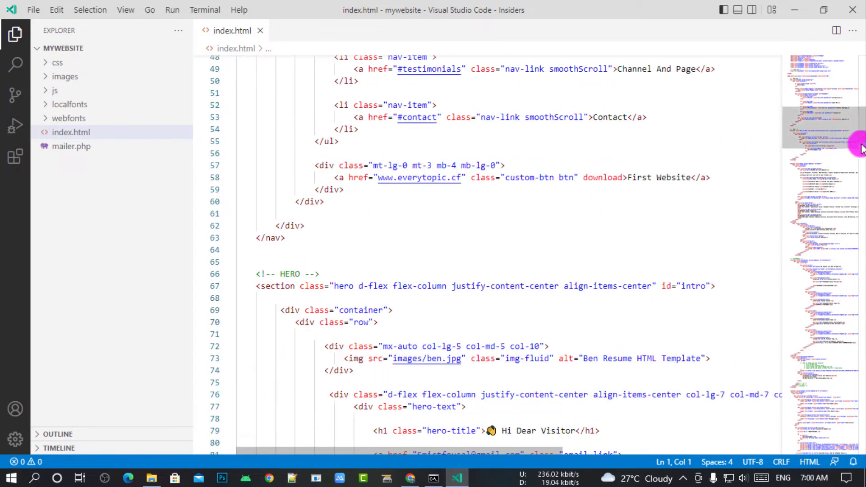
{"action": "left_click_drag", "start_coordinate": [862, 130], "coordinate": [864, 61]}
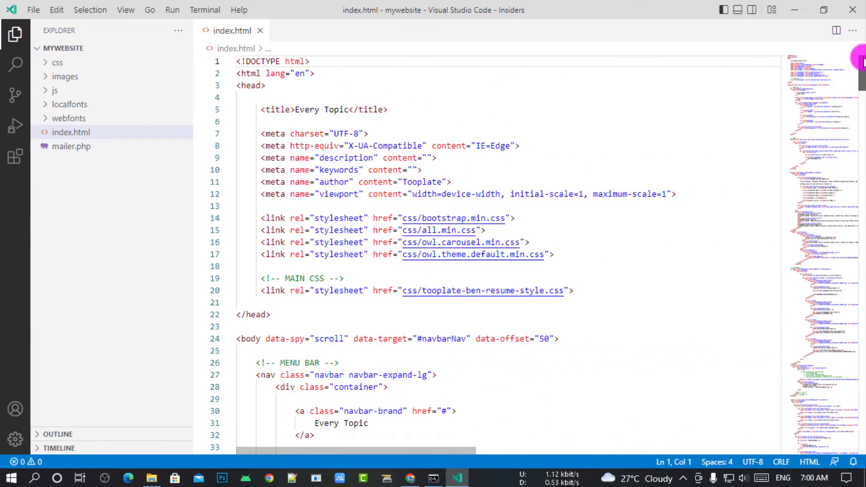
Step: Preview index.html with the Web App (Chrome) debugger, then close the browser and return to the file explorer without the debug console
{"action": "left_click", "coordinate": [171, 10]}
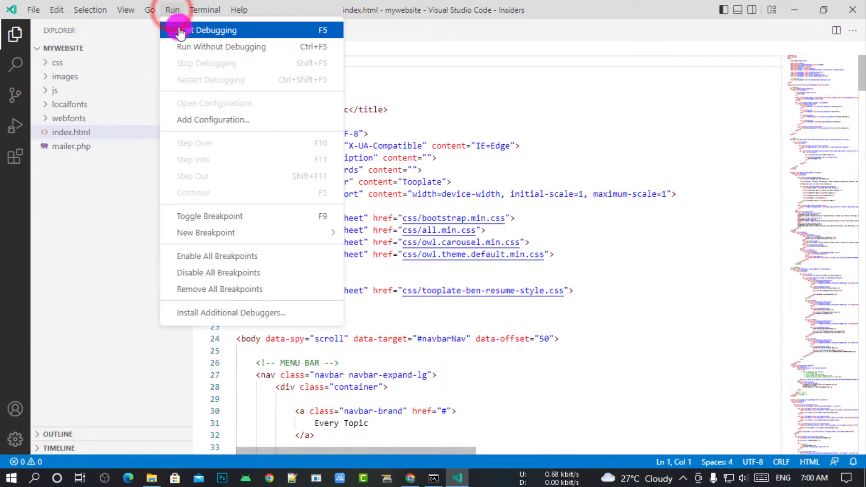
{"action": "left_click", "coordinate": [229, 29]}
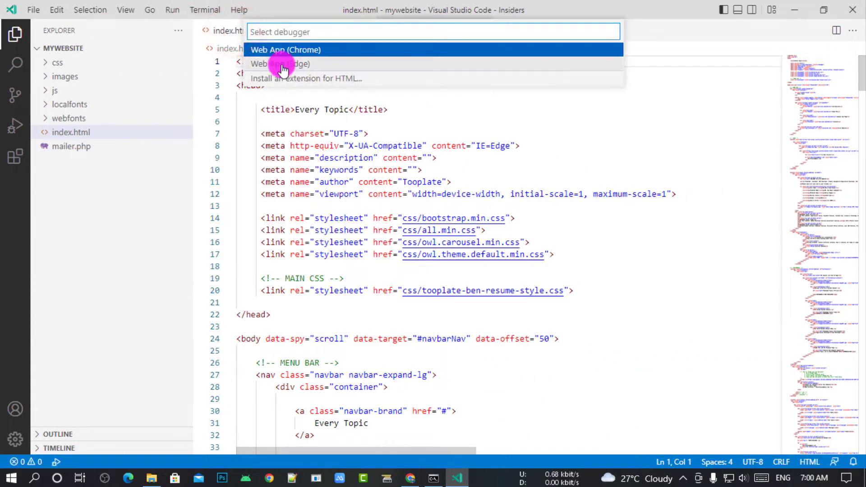
{"action": "left_click", "coordinate": [307, 49]}
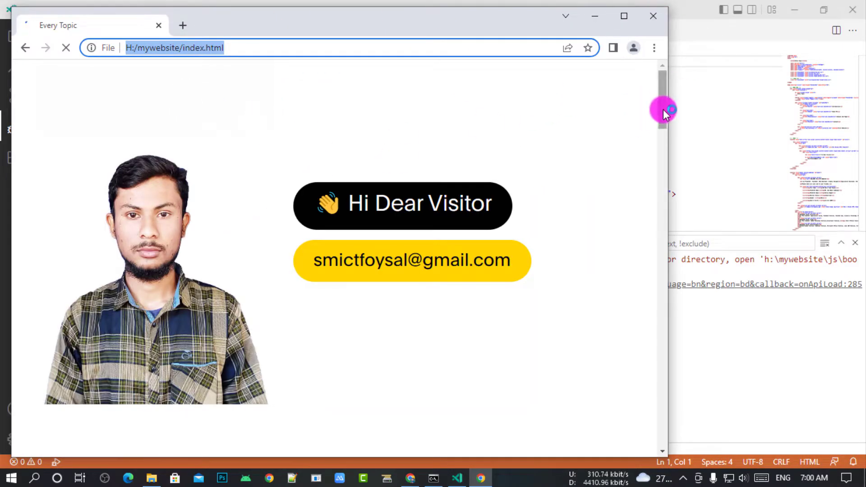
{"action": "left_click_drag", "start_coordinate": [661, 111], "coordinate": [661, 264]}
{"action": "left_click", "coordinate": [653, 16]}
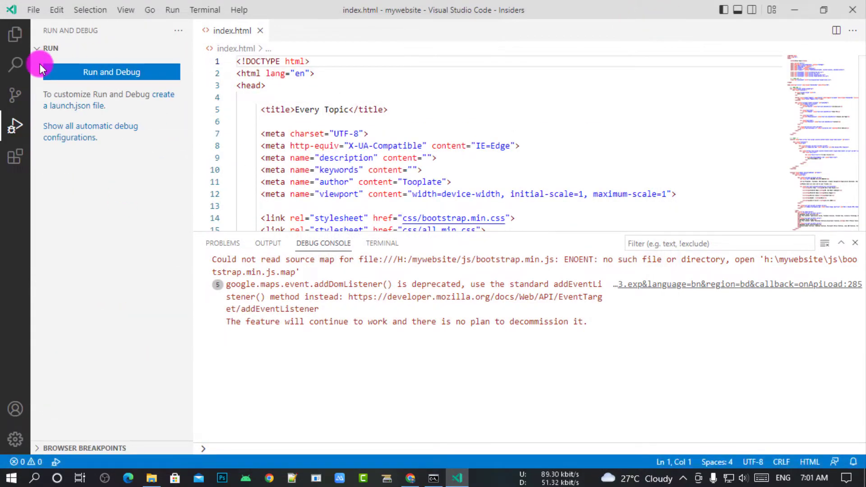
{"action": "left_click", "coordinate": [13, 33]}
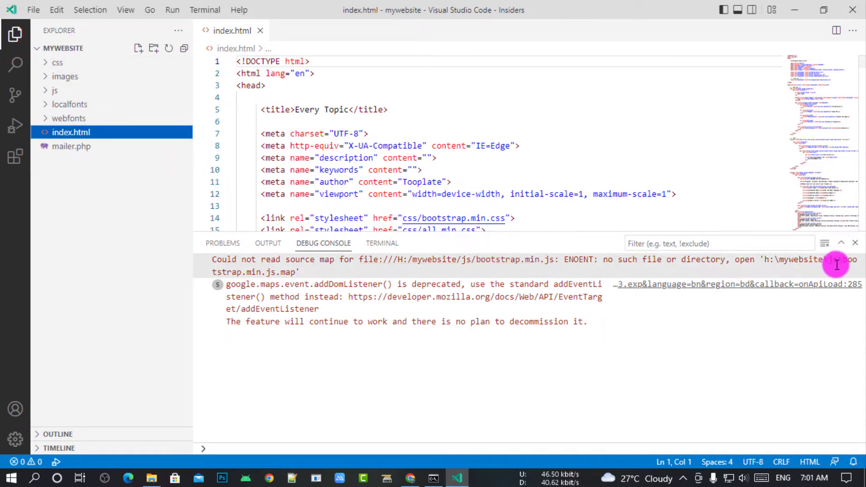
{"action": "left_click", "coordinate": [855, 243]}
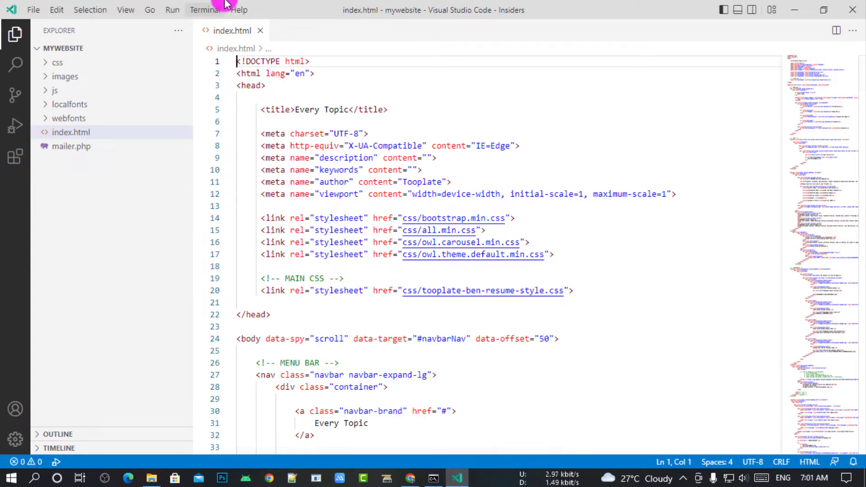
Step: Open a new terminal in the mywebsite folder, hide it and show it again
{"action": "left_click", "coordinate": [203, 11]}
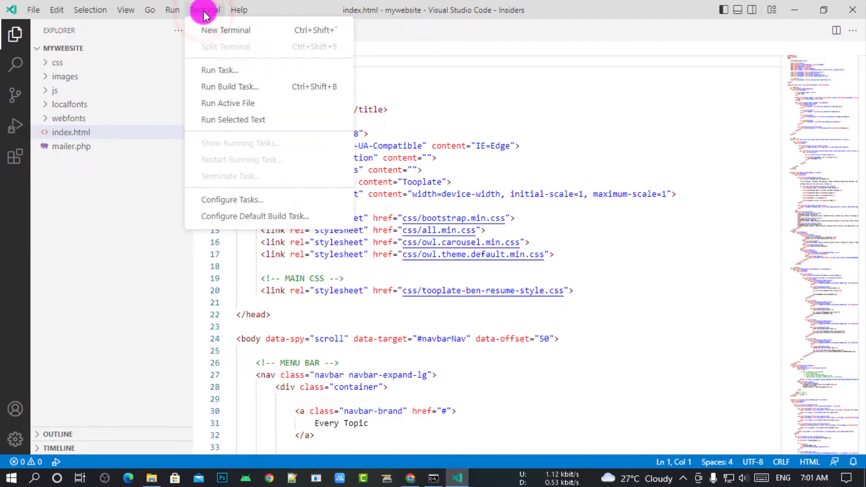
{"action": "left_click", "coordinate": [271, 31]}
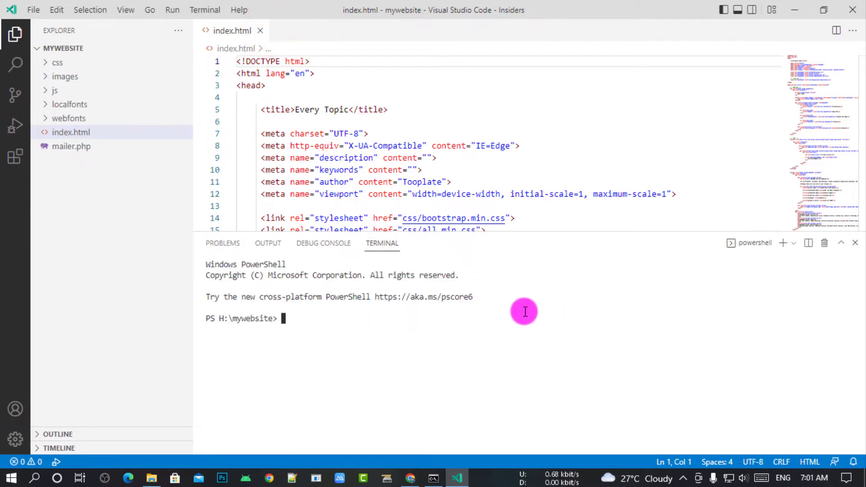
{"action": "left_click", "coordinate": [855, 245]}
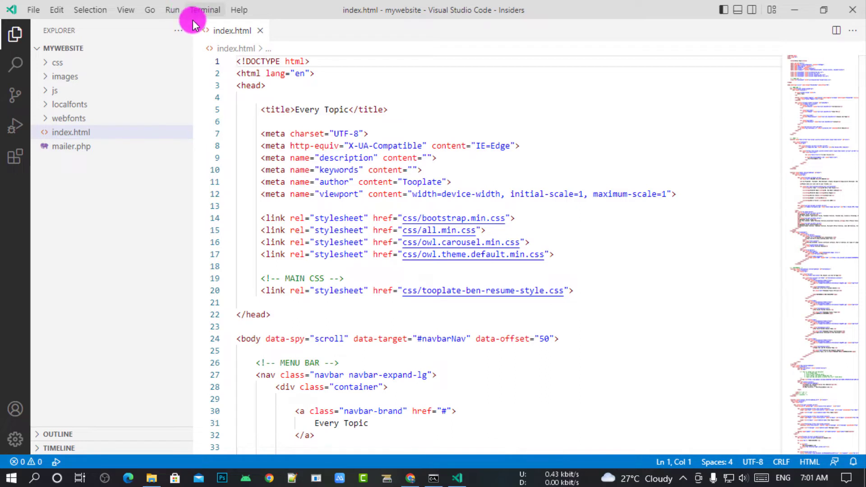
{"action": "left_click", "coordinate": [123, 9]}
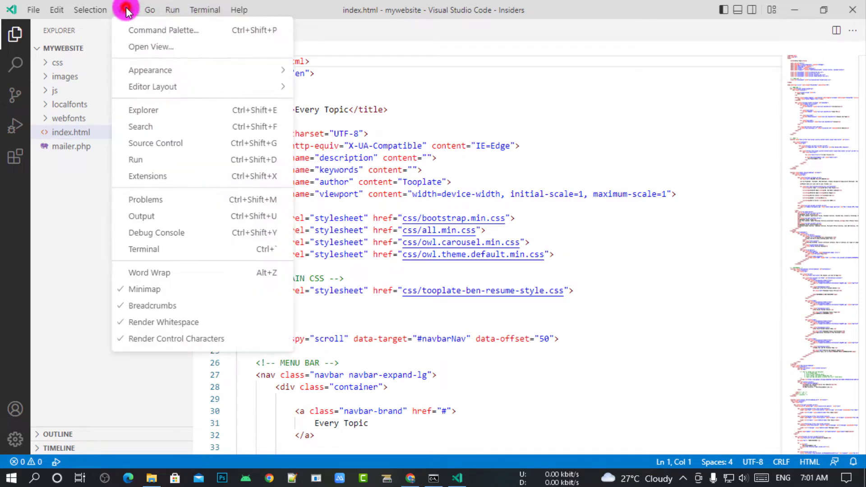
{"action": "left_click", "coordinate": [170, 254]}
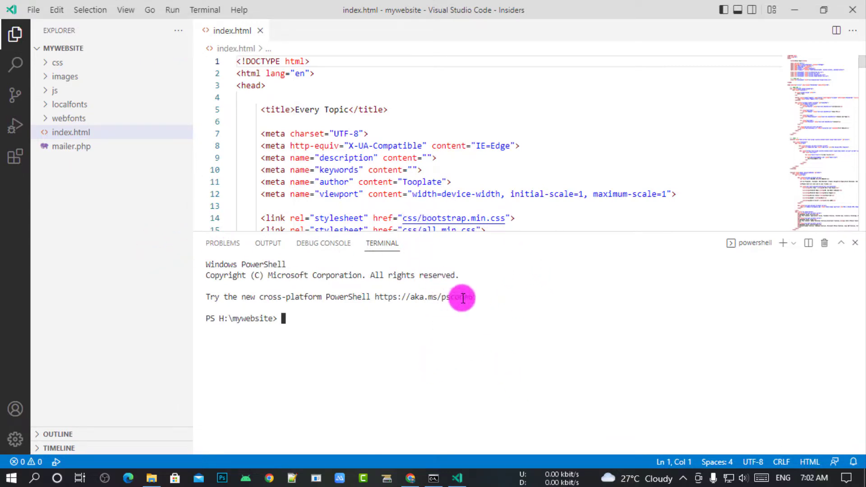
Step: Close the Node.js download page in Chrome, copy the firebase init command from the Firebase console, and try running it in the Visual Studio Code terminal
{"action": "left_click", "coordinate": [410, 477]}
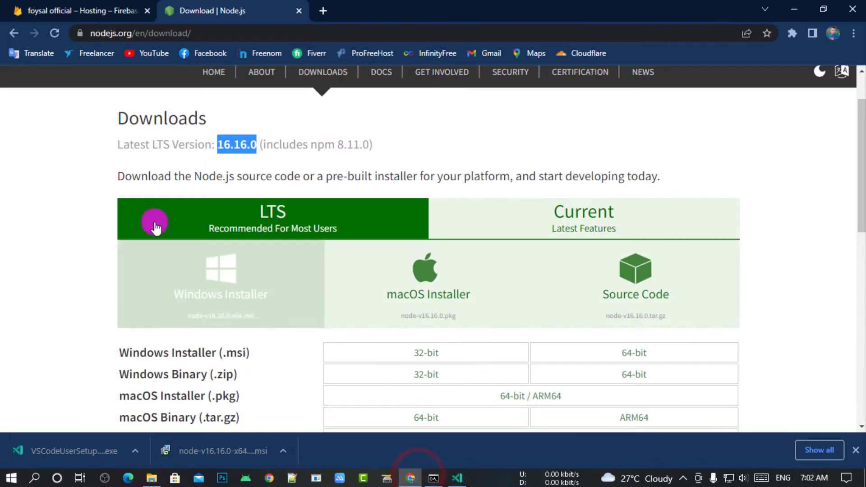
{"action": "left_click", "coordinate": [300, 11]}
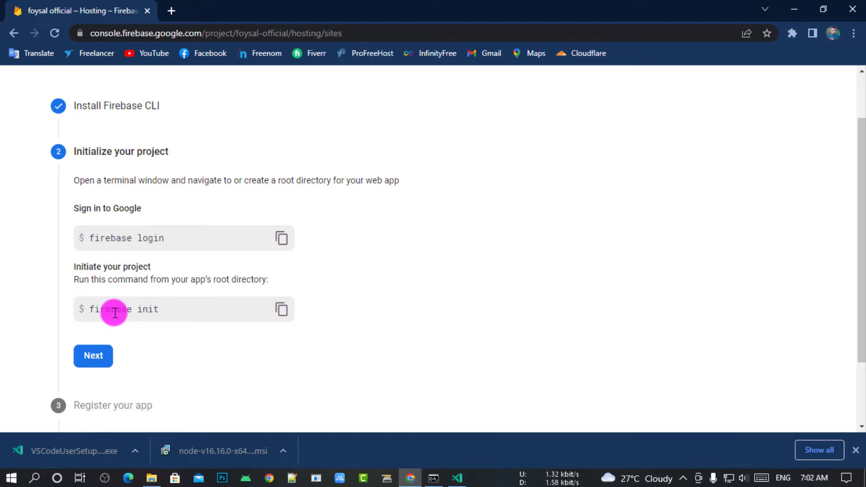
{"action": "left_click", "coordinate": [282, 310]}
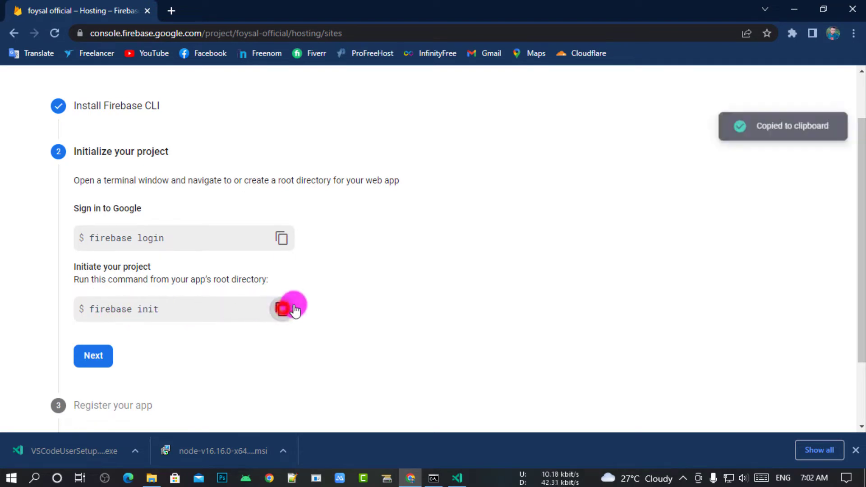
{"action": "left_click", "coordinate": [792, 10]}
{"action": "key", "text": "ctrl+v"}
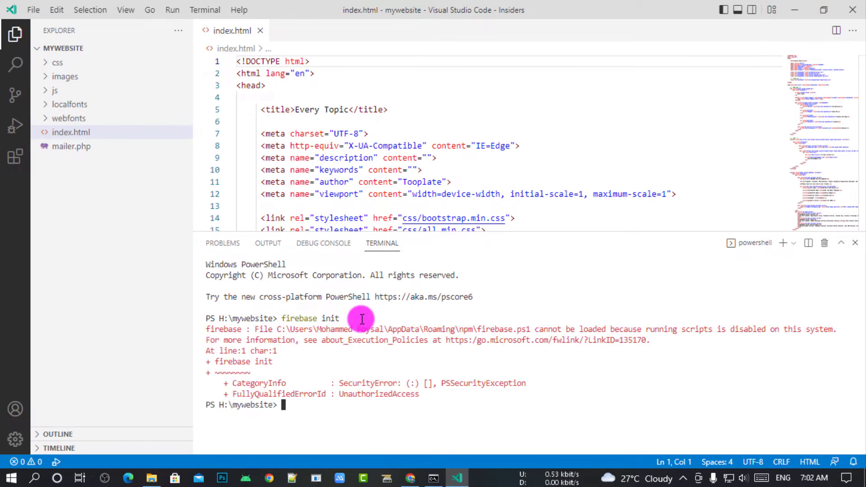
{"action": "left_click_drag", "start_coordinate": [430, 395], "coordinate": [208, 319]}
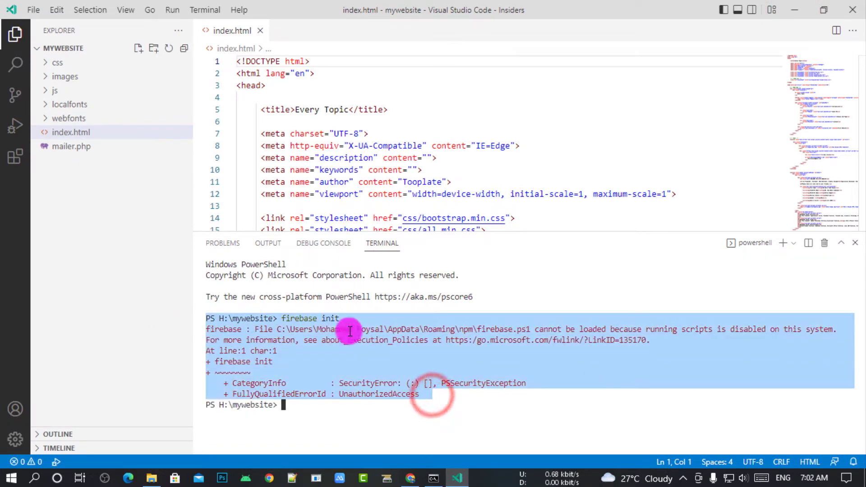
{"action": "left_click", "coordinate": [579, 341]}
{"action": "left_click_drag", "start_coordinate": [654, 337], "coordinate": [300, 334]}
{"action": "left_click", "coordinate": [428, 334]}
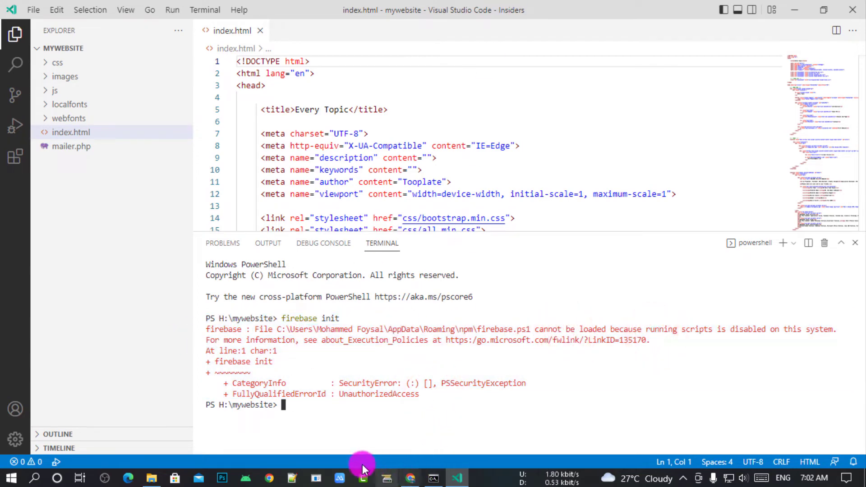
Step: Copy "Set-ExecutionPolicy -Scope Process -ExecutionPolicy Bypass" from the Notepad++ notes and run it in the Visual Studio Code terminal
{"action": "left_click", "coordinate": [292, 478]}
{"action": "left_click", "coordinate": [268, 110]}
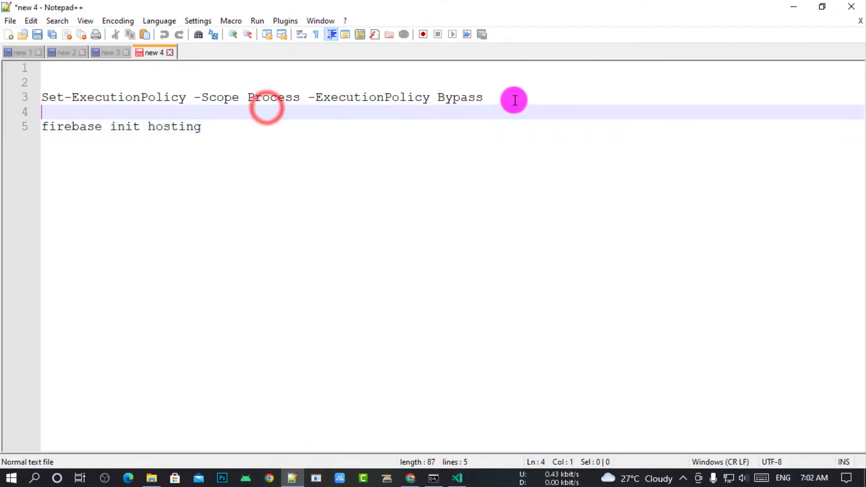
{"action": "left_click_drag", "start_coordinate": [510, 97], "coordinate": [42, 97]}
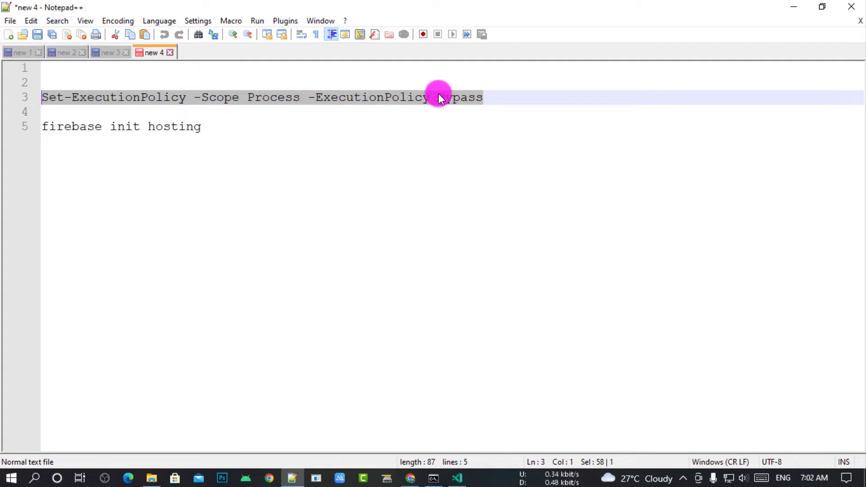
{"action": "left_click", "coordinate": [162, 99]}
{"action": "left_click", "coordinate": [788, 9]}
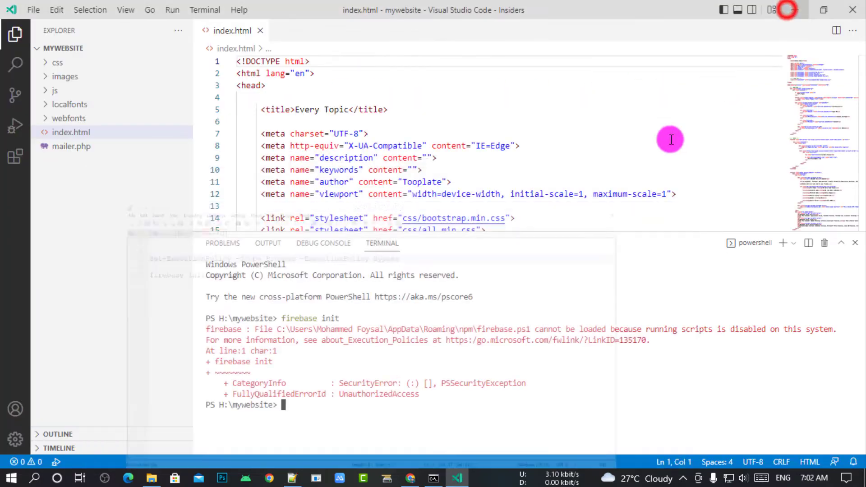
{"action": "key", "text": "ctrl+v"}
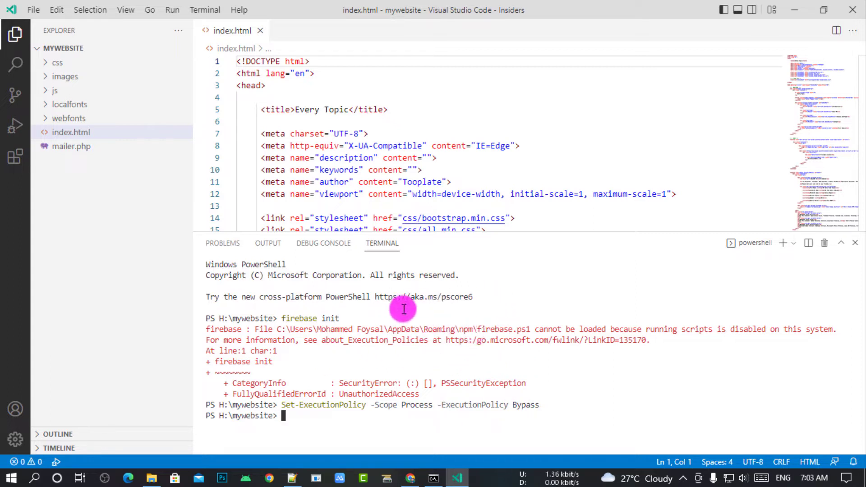
Step: Run firebase init again using the clipboard history and answer y to proceed in the H:\mywebsite directory
{"action": "key", "text": "super+v"}
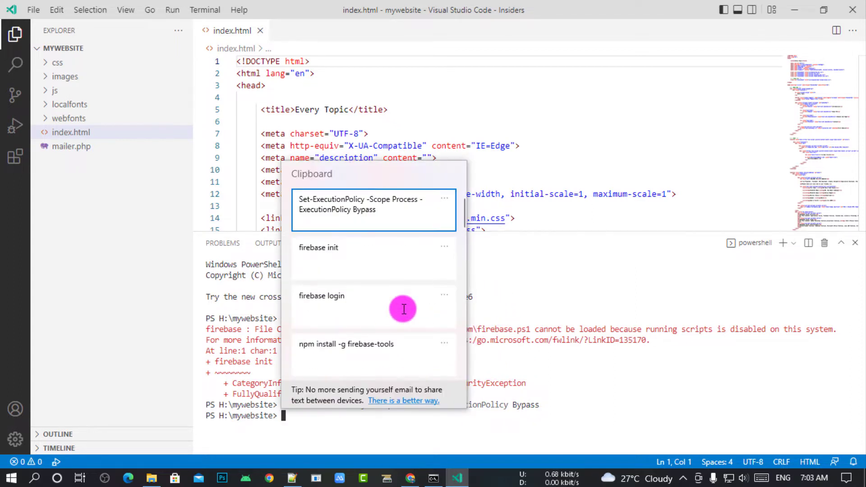
{"action": "left_click", "coordinate": [371, 255]}
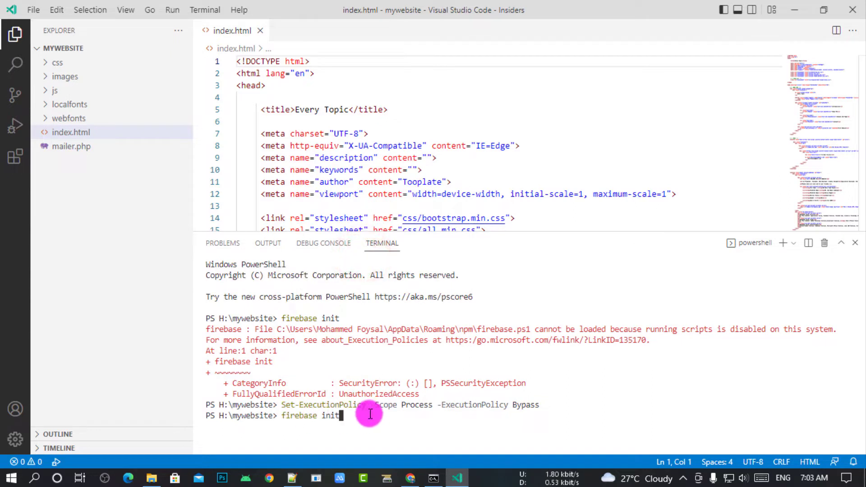
{"action": "key", "text": "Return"}
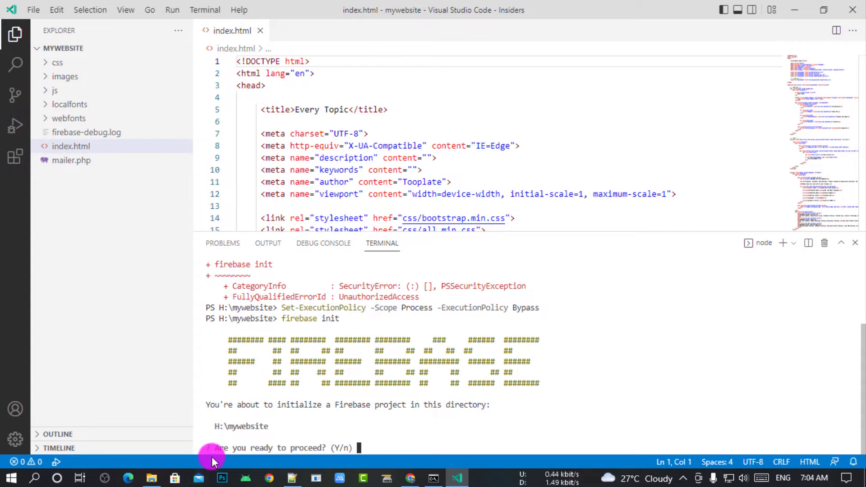
{"action": "left_click", "coordinate": [397, 438]}
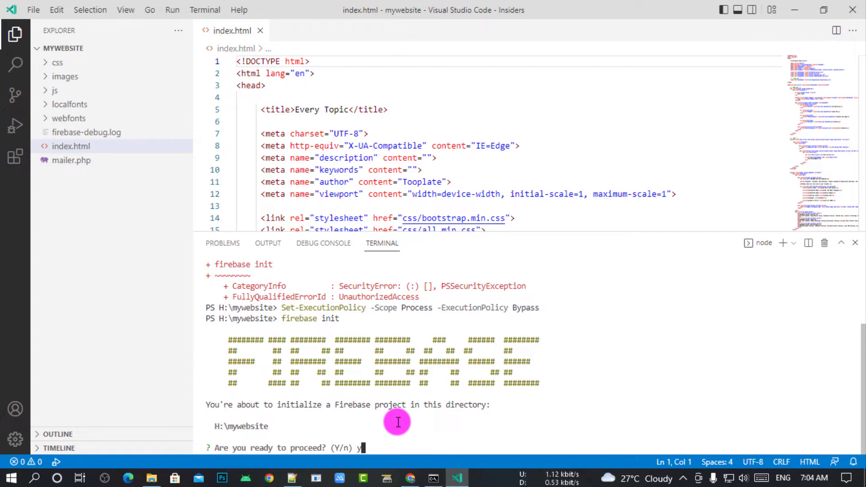
{"action": "type", "text": "y"}
{"action": "key", "text": "Return"}
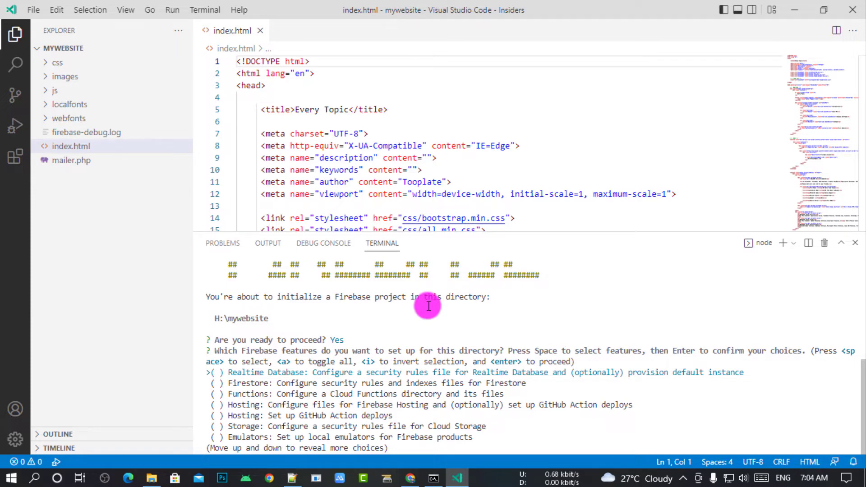
Step: Try to choose "Hosting: Configure files for Firebase Hosting and (optionally) set up GitHub Action deploys" as the Firebase feature to set up
{"action": "key", "text": "Down"}
{"action": "key", "text": "Down"}
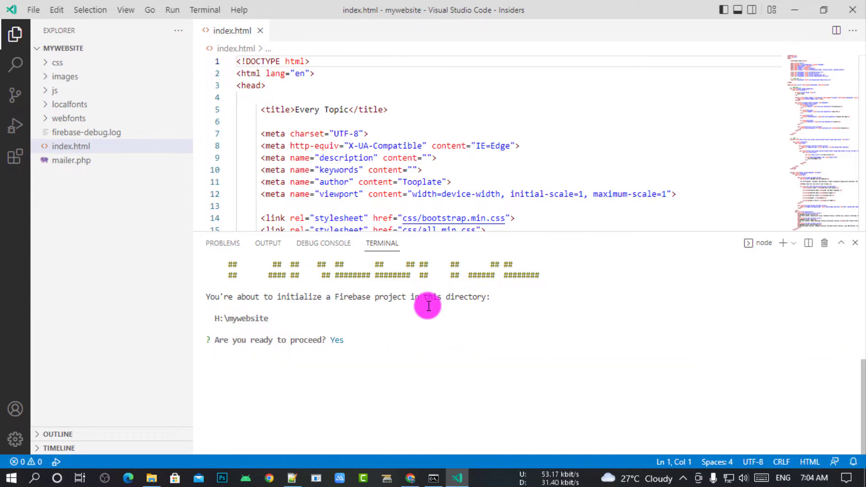
{"action": "key", "text": "Up"}
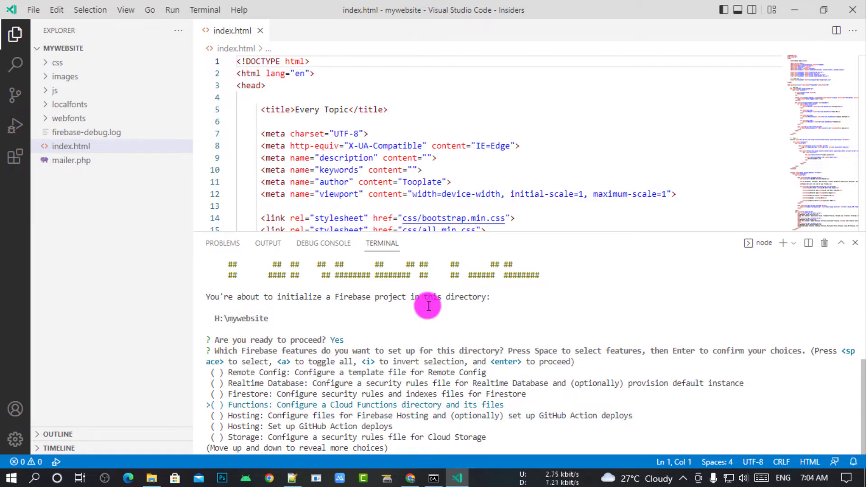
{"action": "key", "text": "Up"}
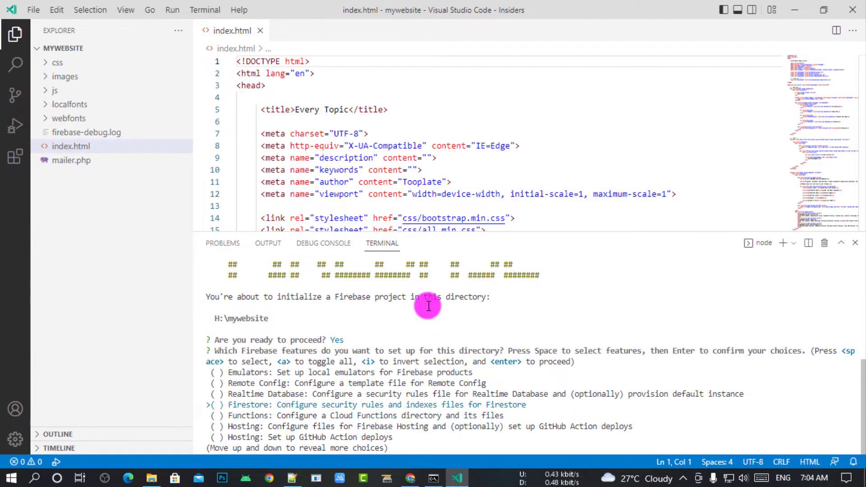
{"action": "key", "text": "Down"}
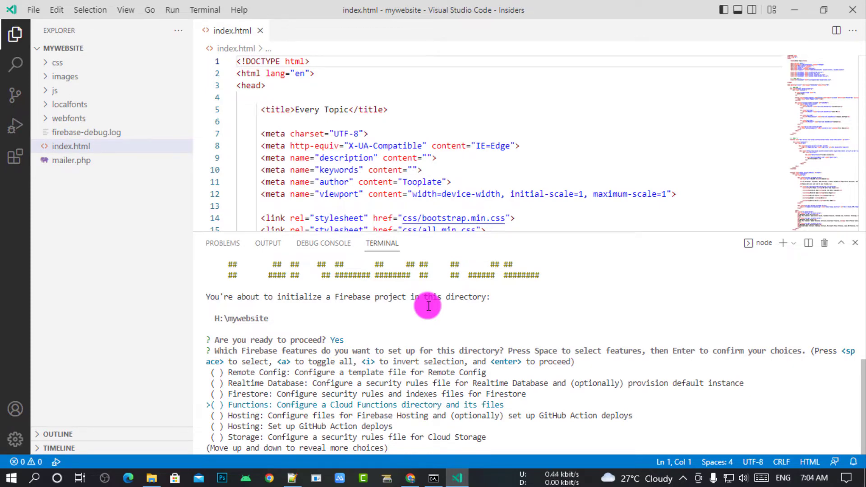
{"action": "key", "text": "Down"}
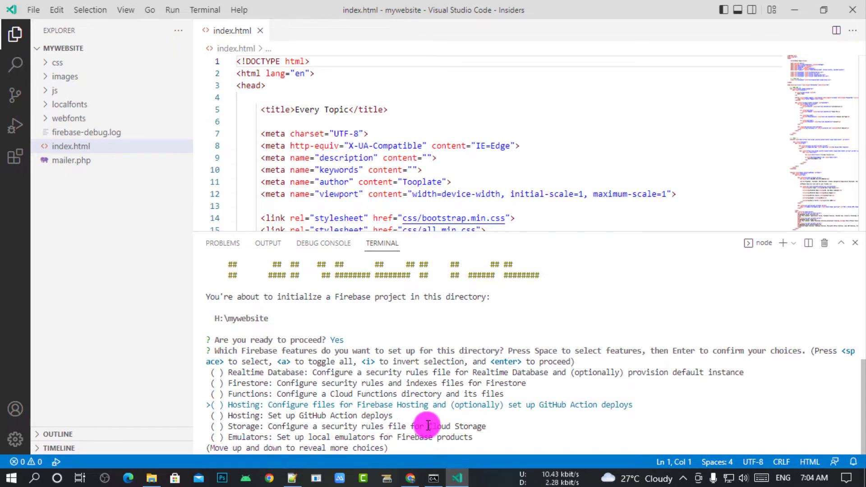
{"action": "key", "text": "Return"}
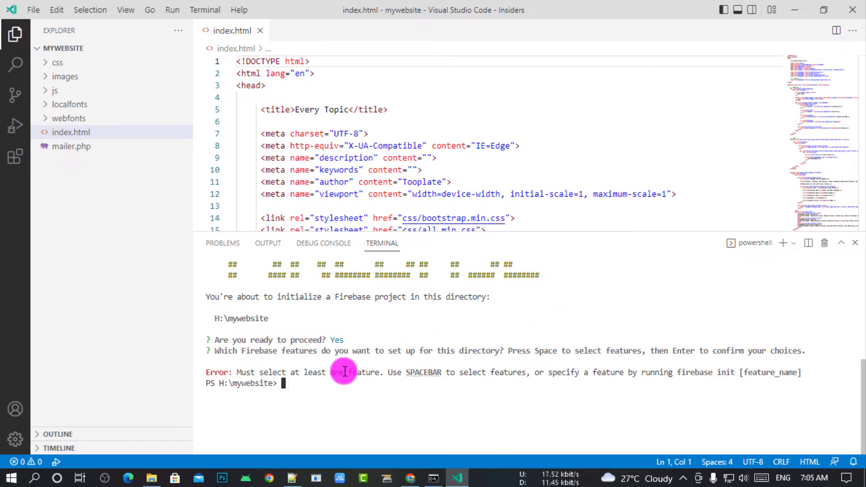
{"action": "left_click_drag", "start_coordinate": [208, 371], "coordinate": [229, 373]}
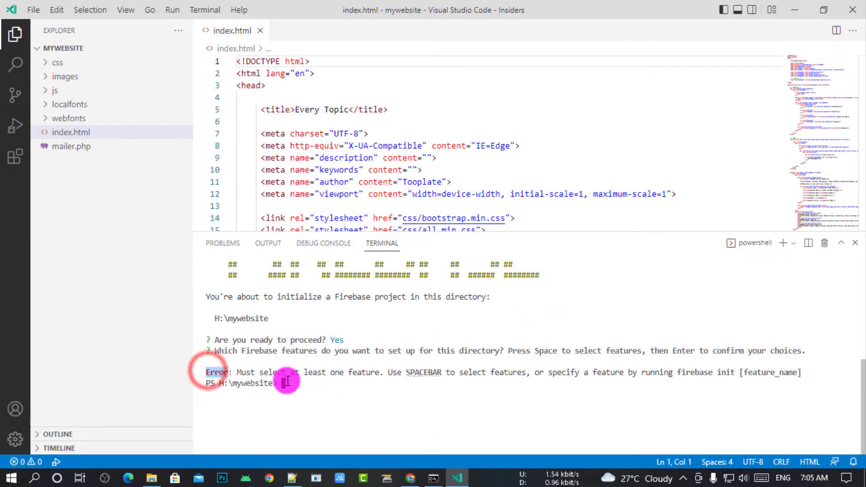
{"action": "left_click", "coordinate": [333, 384]}
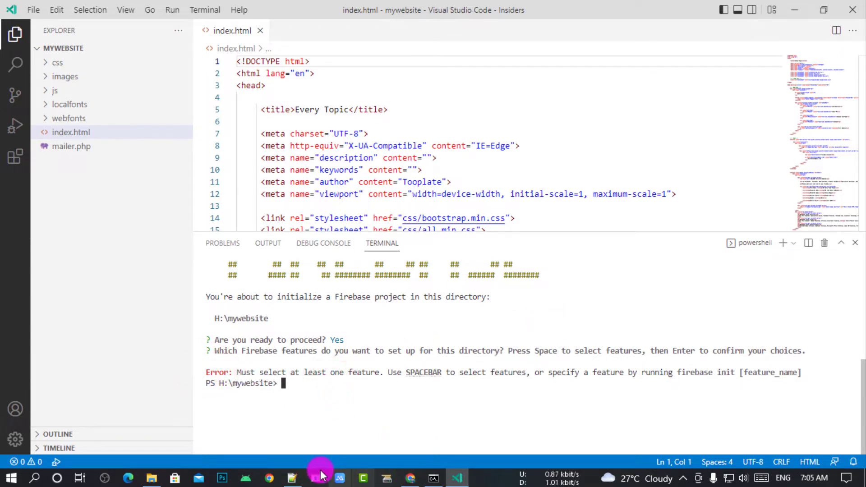
Step: Switch to the Notepad++ notes and copy the command "firebase init hosting"
{"action": "left_click", "coordinate": [292, 478]}
{"action": "left_click", "coordinate": [218, 127]}
{"action": "left_click_drag", "start_coordinate": [238, 126], "coordinate": [43, 129]}
{"action": "key", "text": "ctrl+c"}
{"action": "left_click_drag", "start_coordinate": [208, 127], "coordinate": [175, 129]}
{"action": "double_click", "coordinate": [163, 128]}
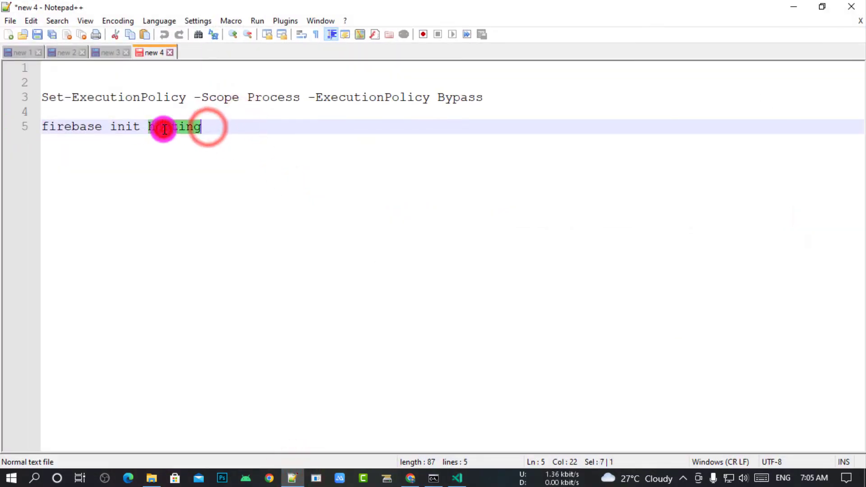
{"action": "left_click", "coordinate": [268, 127]}
{"action": "left_click", "coordinate": [790, 10]}
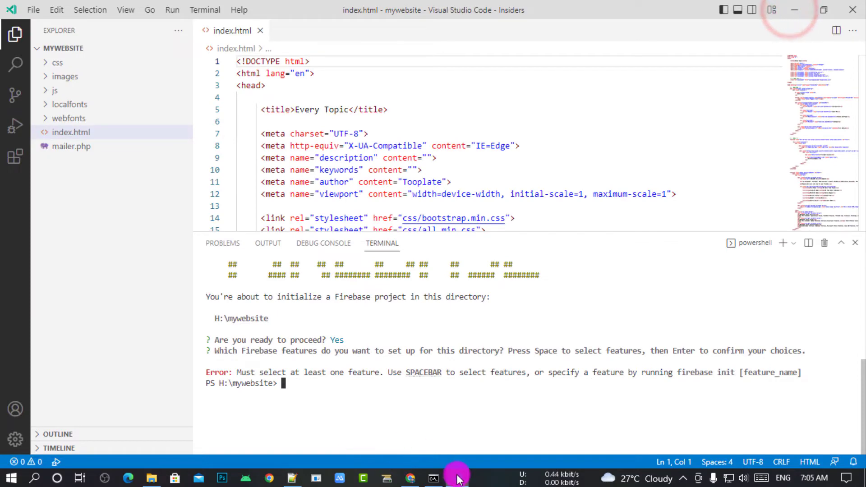
Step: Run firebase init hosting in the Visual Studio Code terminal and agree to proceed in the H:\mywebsite directory
{"action": "left_click", "coordinate": [408, 479]}
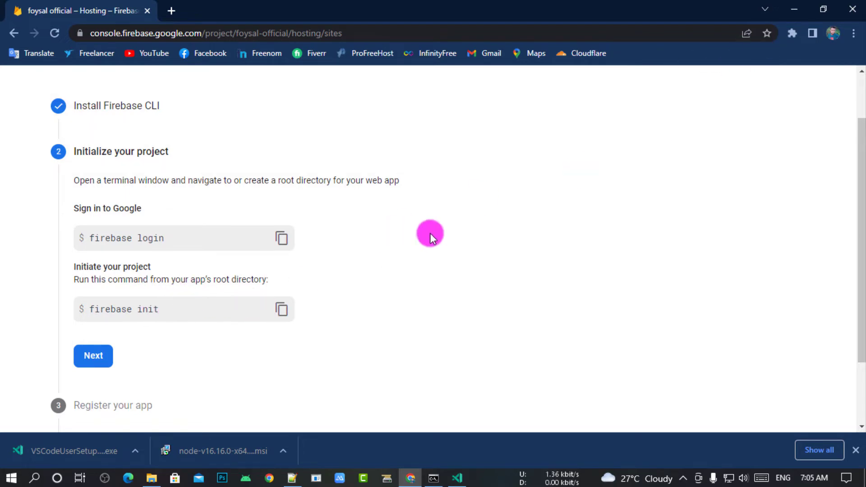
{"action": "left_click", "coordinate": [794, 13]}
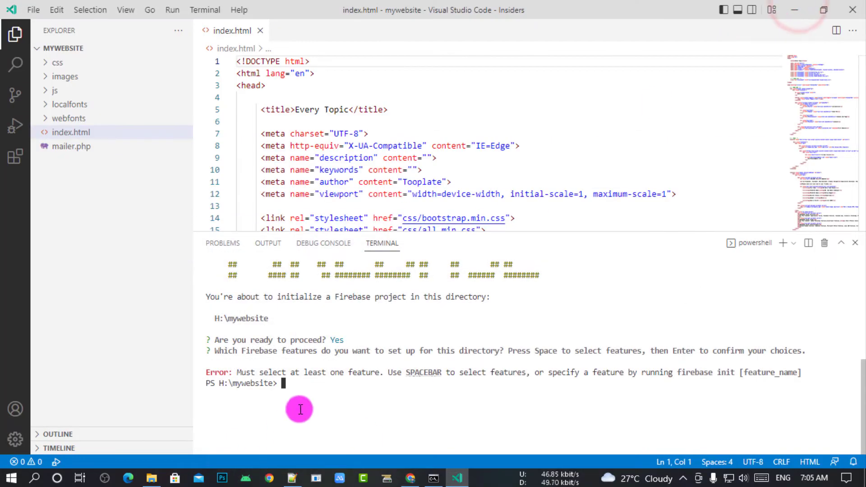
{"action": "key", "text": "ctrl+v"}
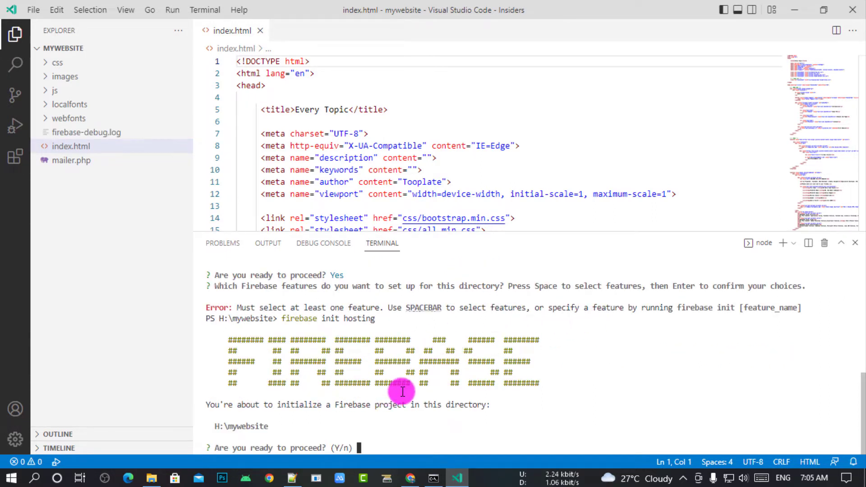
{"action": "key", "text": "Return"}
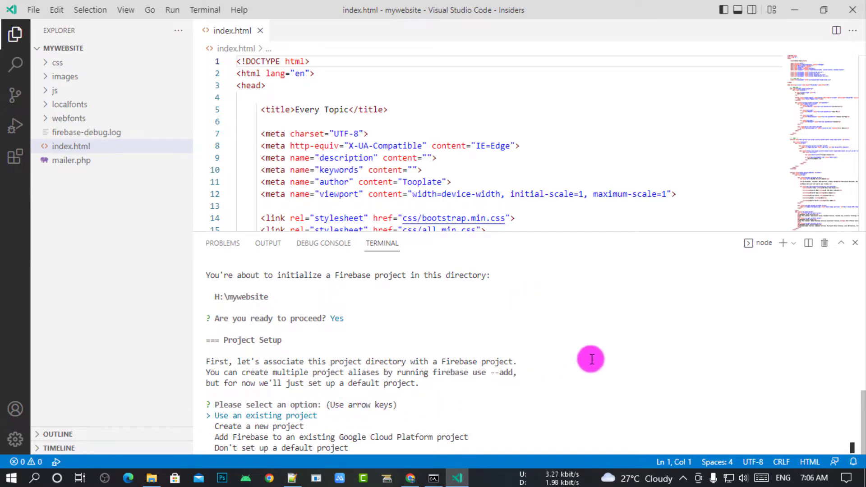
Step: Review the terminal output and choose "Use an existing project" for the Firebase project setup
{"action": "scroll", "coordinate": [538, 360], "scroll_direction": "up", "scroll_amount": 2}
{"action": "scroll", "coordinate": [538, 360], "scroll_direction": "up", "scroll_amount": 4}
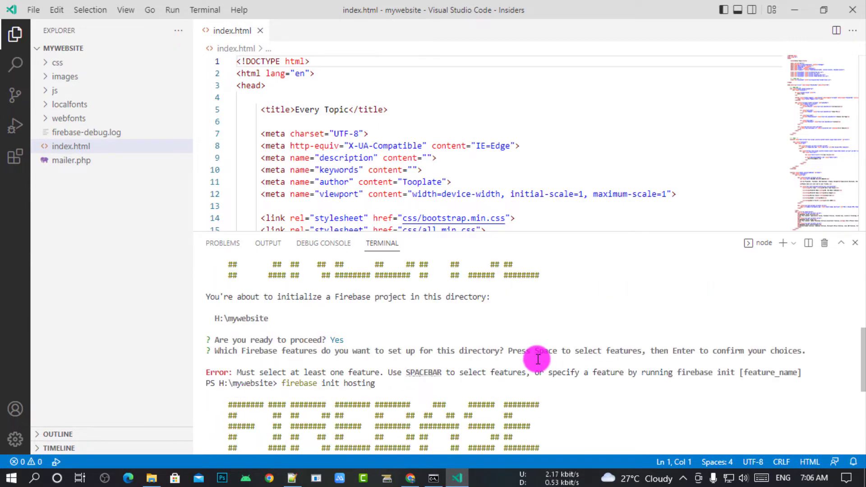
{"action": "scroll", "coordinate": [537, 359], "scroll_direction": "up", "scroll_amount": 4}
{"action": "scroll", "coordinate": [538, 360], "scroll_direction": "down", "scroll_amount": 12}
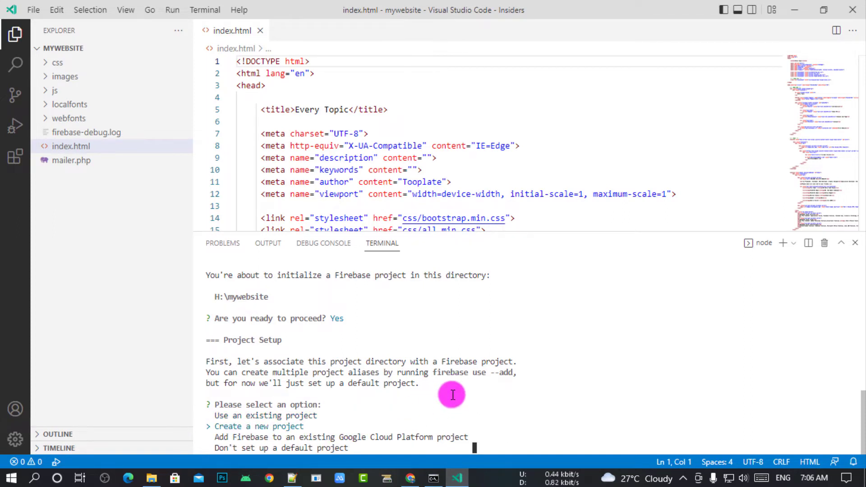
{"action": "key", "text": "Up"}
{"action": "key", "text": "Return"}
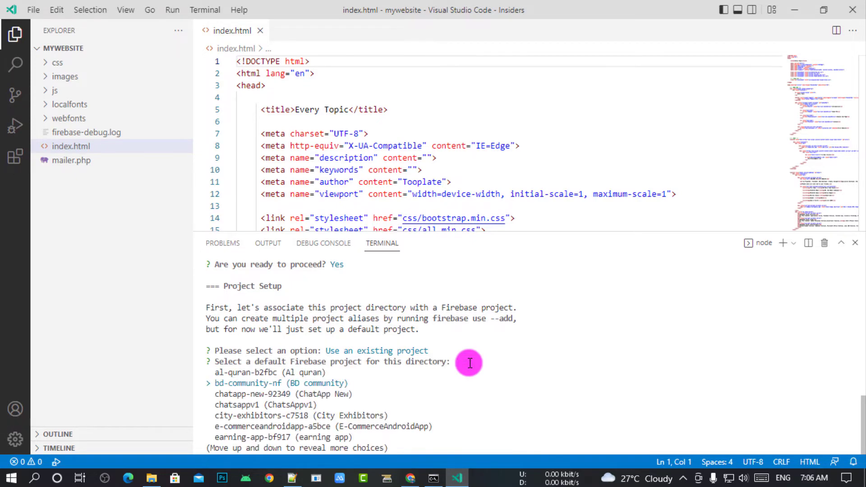
Step: Select foysal-official as the default Firebase project for this directory
{"action": "key", "text": "Down"}
{"action": "key", "text": "Down"}
{"action": "key", "text": "Down"}
{"action": "key", "text": "Down"}
{"action": "key", "text": "Down"}
{"action": "key", "text": "Down"}
{"action": "key", "text": "Down"}
{"action": "key", "text": "Down"}
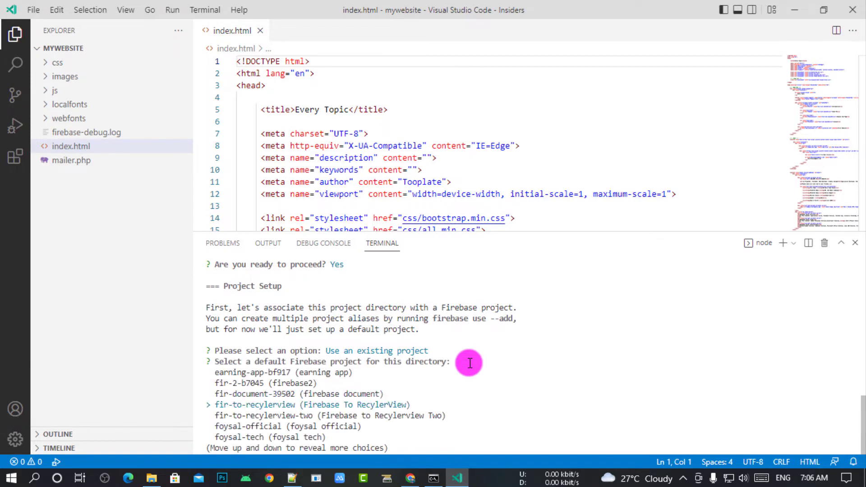
{"action": "key", "text": "Down"}
{"action": "key", "text": "Down"}
{"action": "key", "text": "Up"}
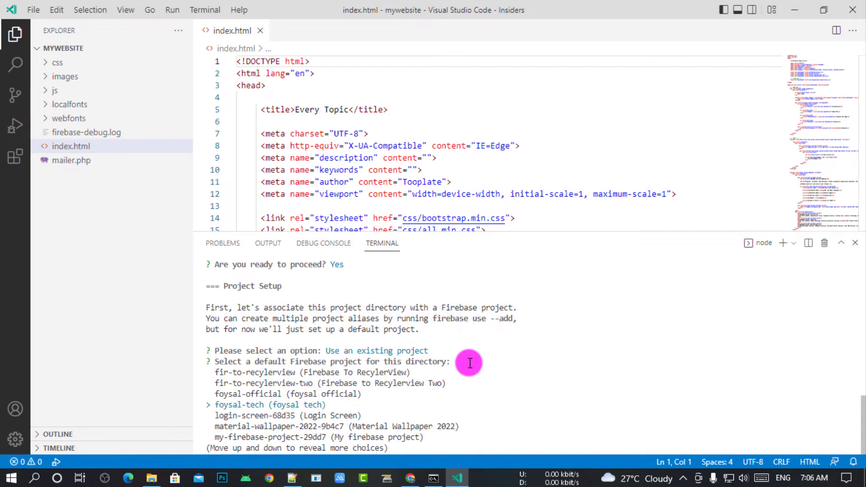
{"action": "key", "text": "Up"}
{"action": "key", "text": "Down"}
{"action": "key", "text": "Up"}
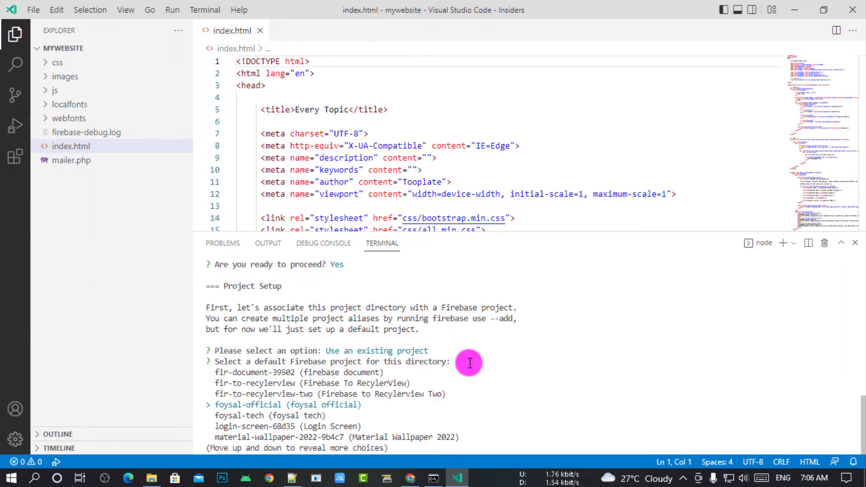
{"action": "key", "text": "Down"}
{"action": "key", "text": "Up"}
{"action": "left_click_drag", "start_coordinate": [203, 406], "coordinate": [369, 406]}
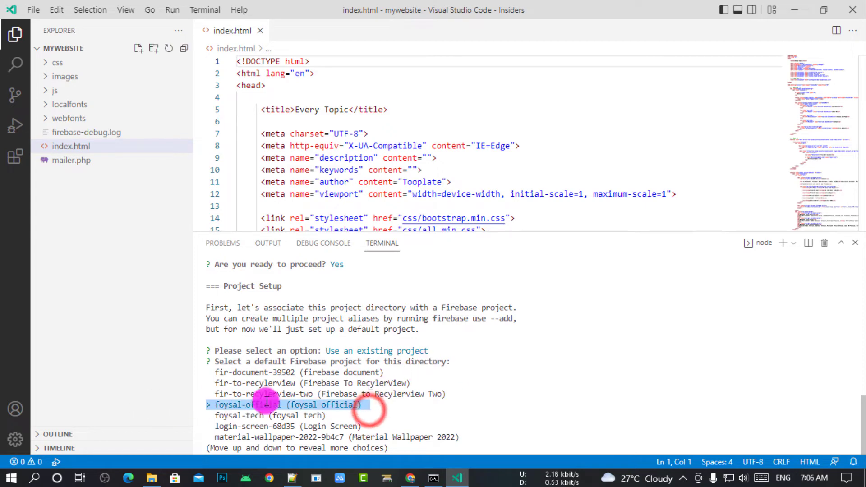
{"action": "left_click", "coordinate": [536, 403]}
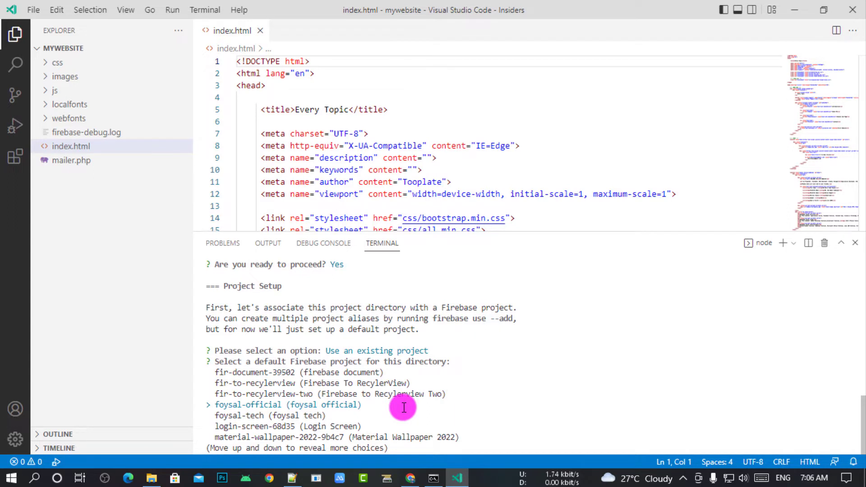
{"action": "key", "text": "Return"}
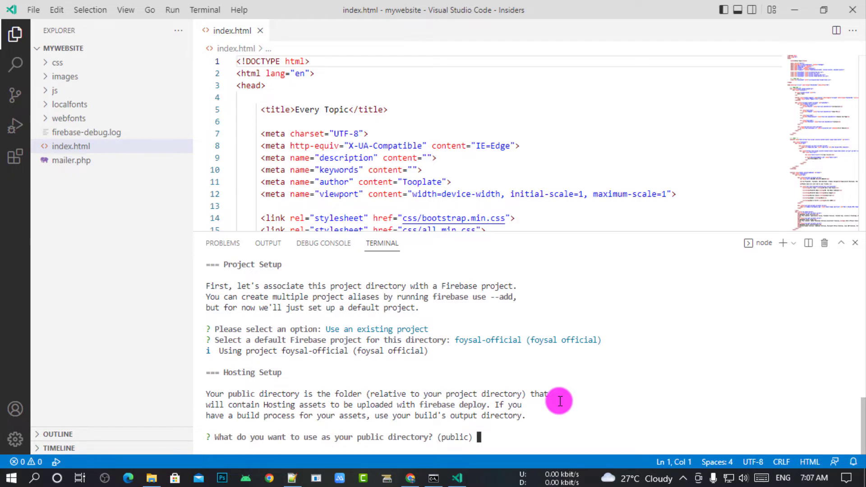
Step: Complete the hosting setup with public as the public directory, no single-page app configuration, and no automatic GitHub builds and deploys
{"action": "key", "text": "Return"}
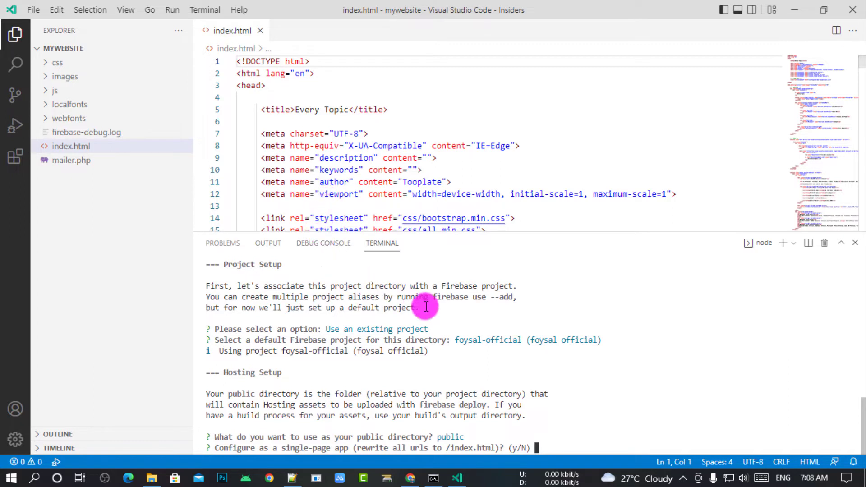
{"action": "type", "text": "n"}
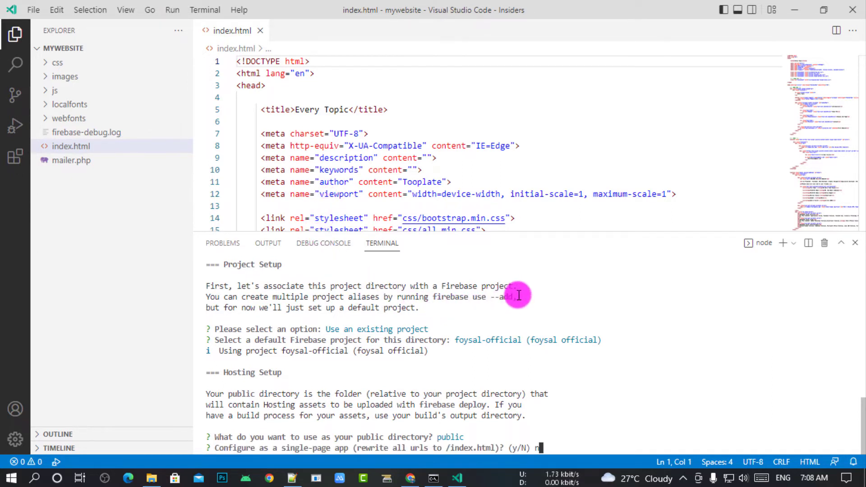
{"action": "key", "text": "Return"}
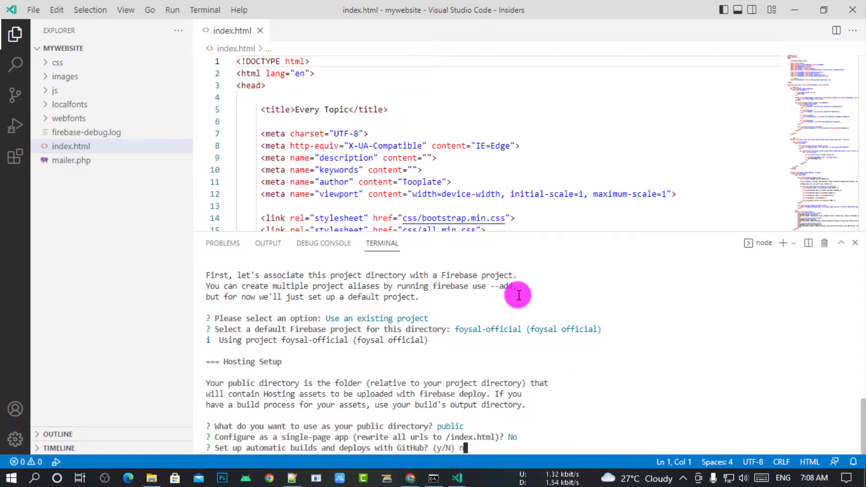
{"action": "key", "text": "Return"}
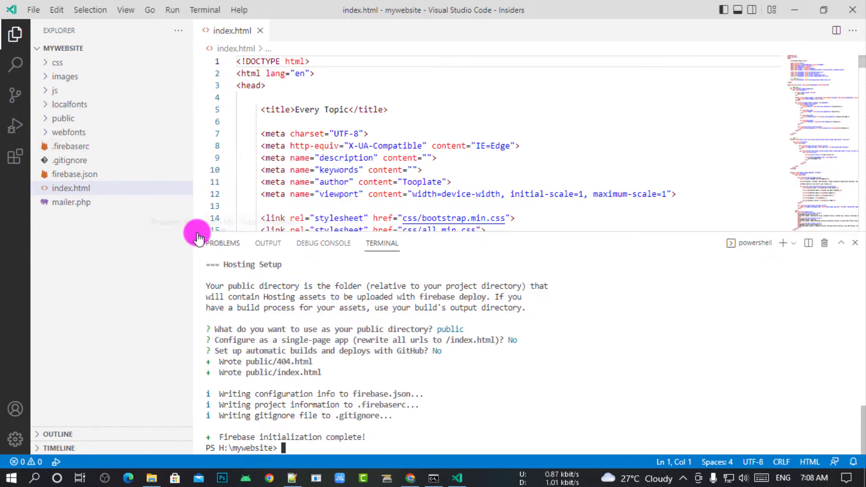
Step: Open index.html in the new public folder and look through its code
{"action": "left_click", "coordinate": [49, 119]}
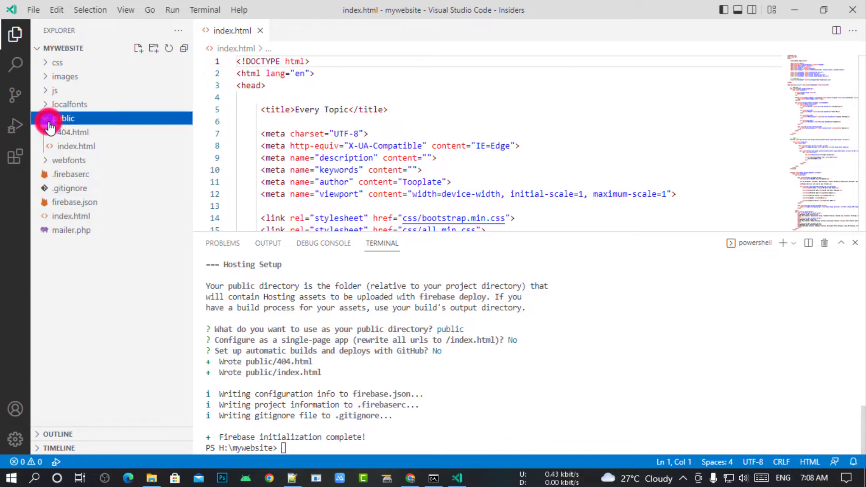
{"action": "left_click", "coordinate": [75, 146]}
{"action": "scroll", "coordinate": [324, 145], "scroll_direction": "down", "scroll_amount": 12}
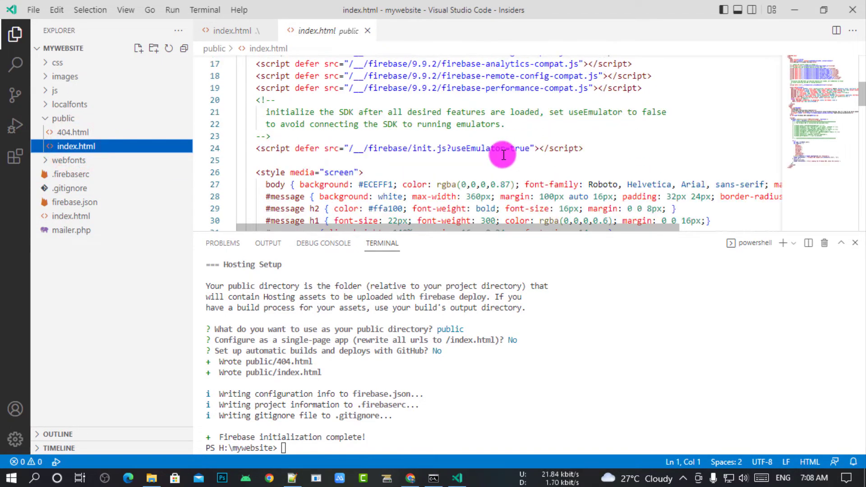
{"action": "scroll", "coordinate": [387, 147], "scroll_direction": "up", "scroll_amount": 12}
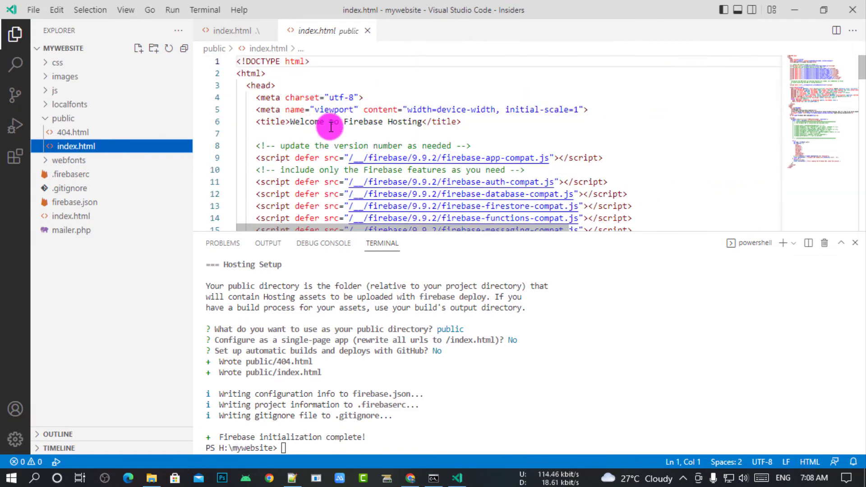
{"action": "scroll", "coordinate": [545, 118], "scroll_direction": "down", "scroll_amount": 5}
{"action": "scroll", "coordinate": [551, 136], "scroll_direction": "down", "scroll_amount": 11}
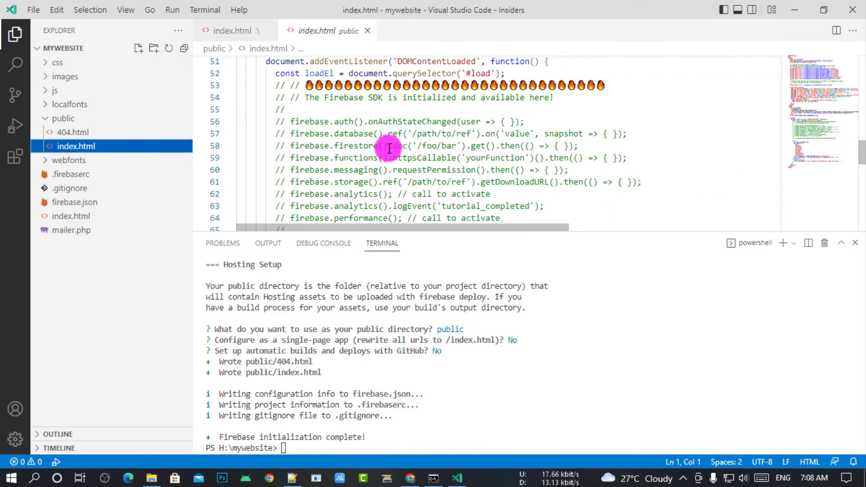
{"action": "scroll", "coordinate": [338, 117], "scroll_direction": "up", "scroll_amount": 4}
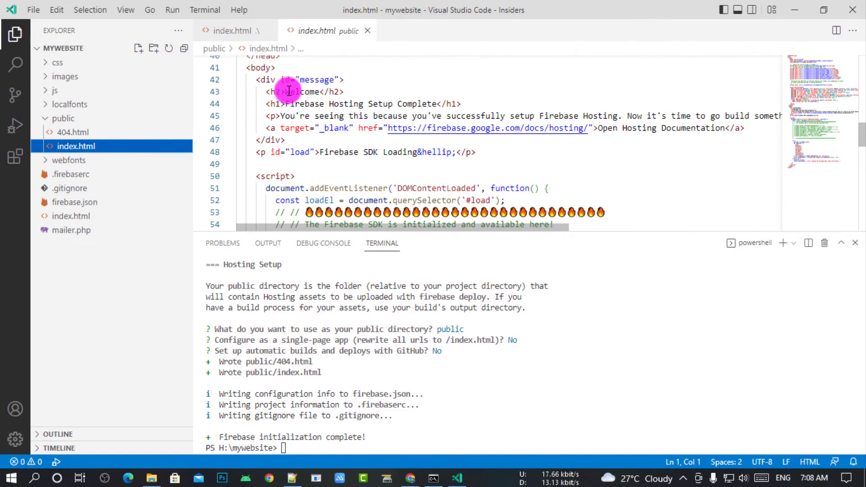
Step: Start debugging the public folder's index.html with the Web App (Chrome) debugger
{"action": "left_click", "coordinate": [178, 12]}
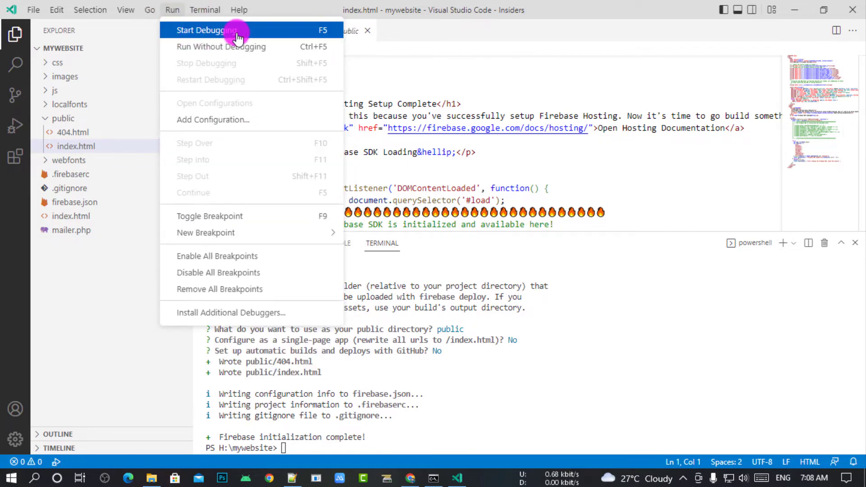
{"action": "left_click", "coordinate": [214, 29]}
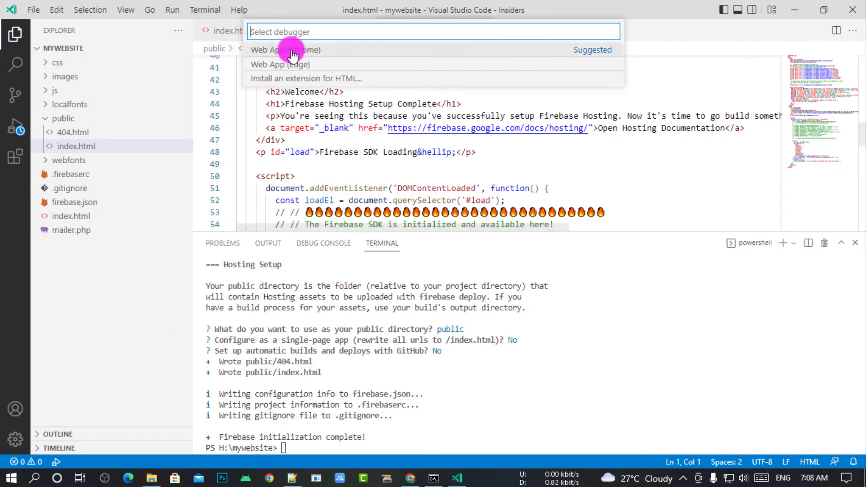
{"action": "left_click", "coordinate": [289, 51]}
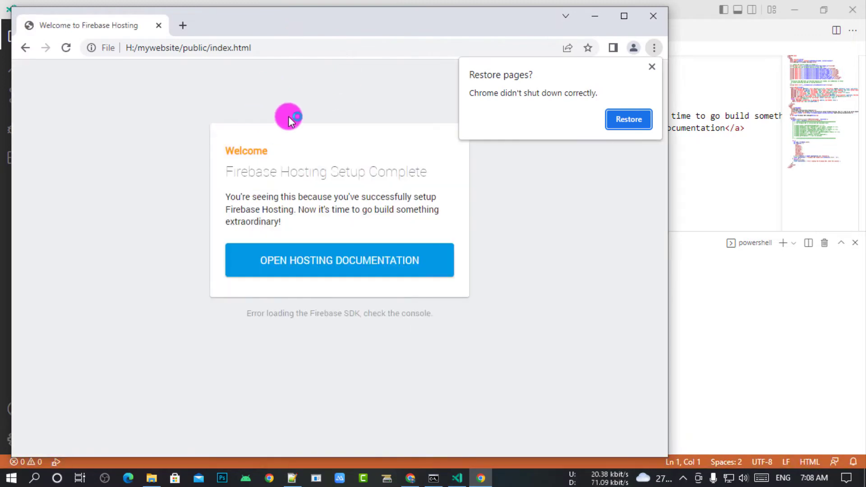
Step: Maximize the preview browser window, dismiss the restore pages prompt, and read the generated Firebase Hosting welcome page
{"action": "left_click", "coordinate": [621, 16]}
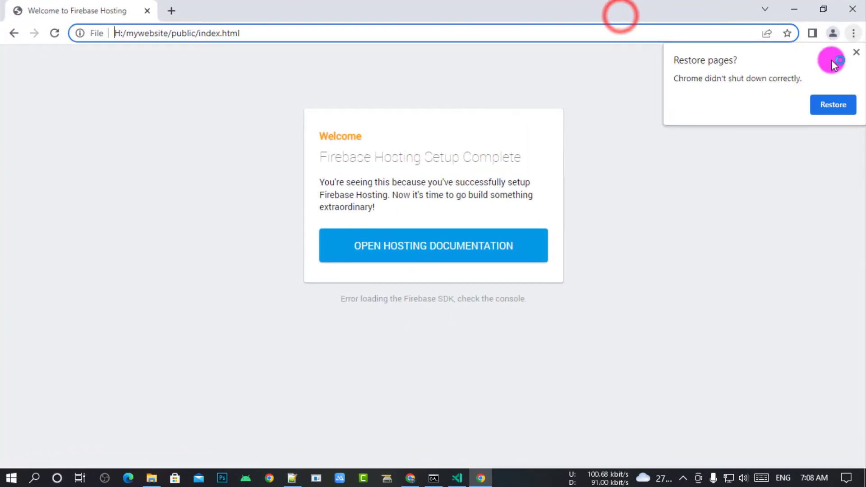
{"action": "left_click", "coordinate": [854, 59]}
{"action": "left_click_drag", "start_coordinate": [341, 136], "coordinate": [526, 208]}
{"action": "left_click", "coordinate": [607, 189]}
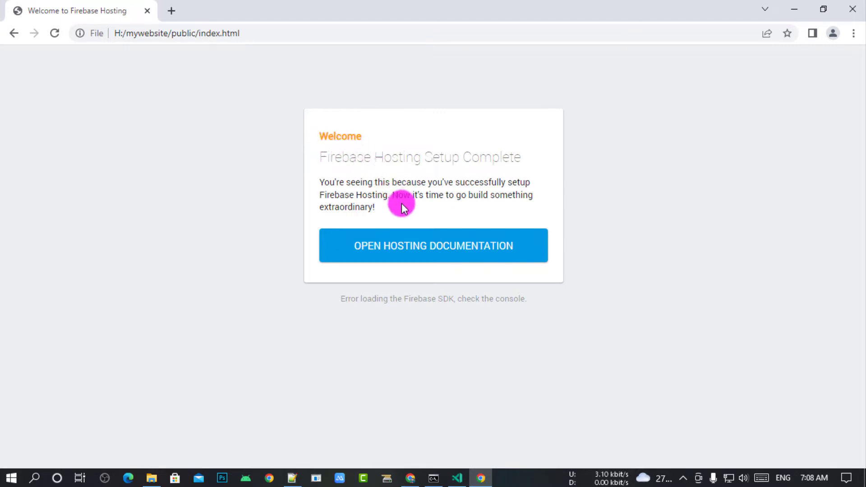
{"action": "left_click_drag", "start_coordinate": [402, 207], "coordinate": [277, 134]}
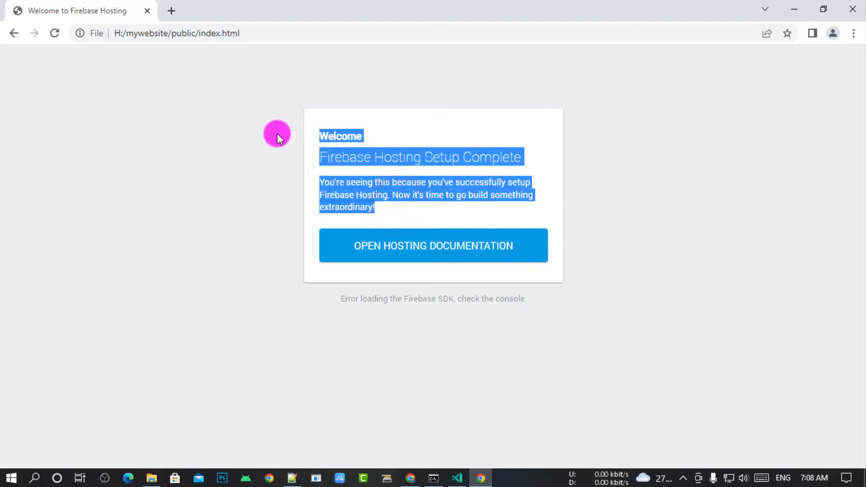
{"action": "left_click", "coordinate": [584, 144]}
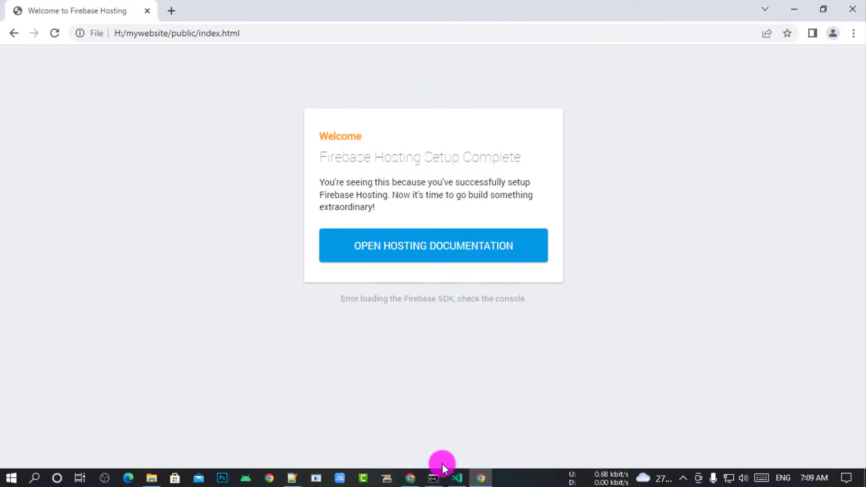
Step: Compare the code of index.html in the public folder with its rendered page in the browser
{"action": "left_click", "coordinate": [457, 479]}
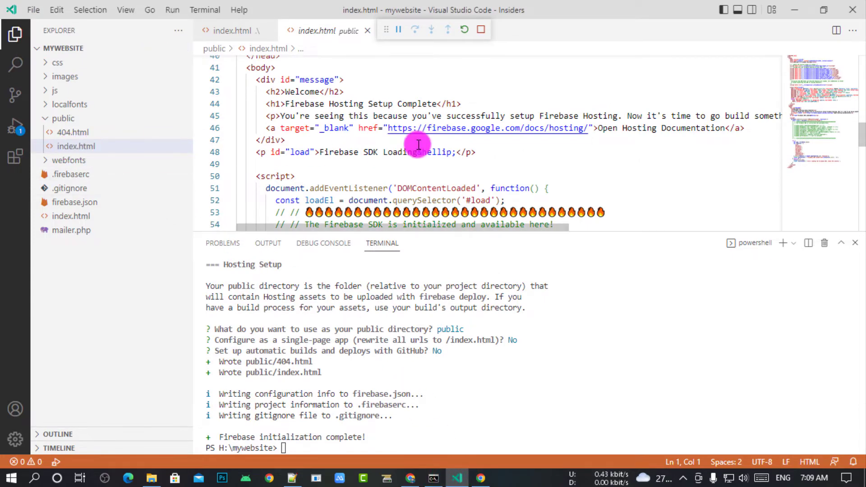
{"action": "scroll", "coordinate": [497, 131], "scroll_direction": "down", "scroll_amount": 4}
{"action": "left_click", "coordinate": [483, 479]}
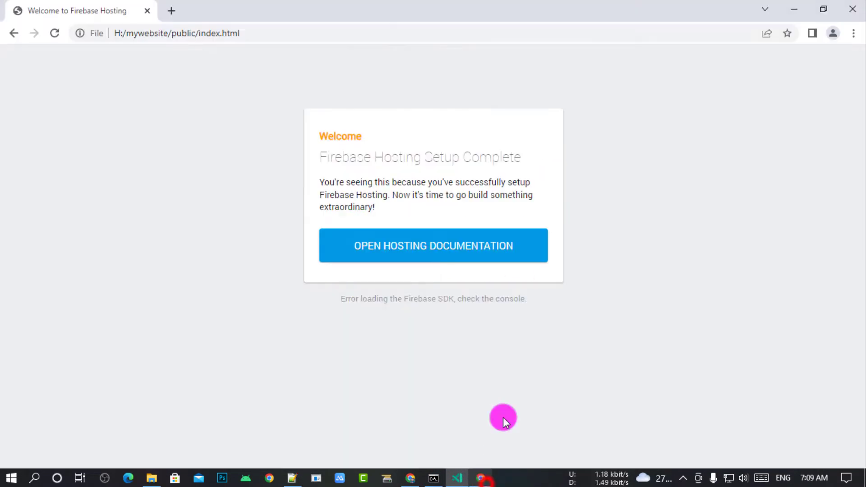
{"action": "left_click", "coordinate": [794, 9]}
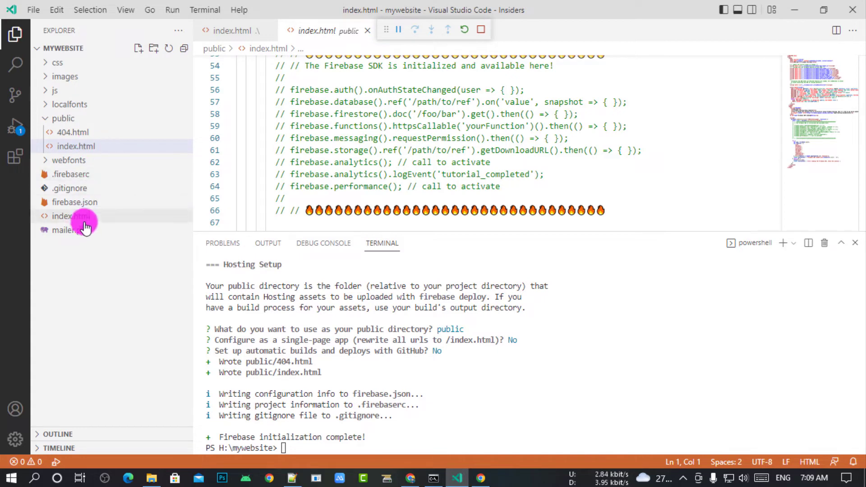
{"action": "left_click", "coordinate": [88, 146]}
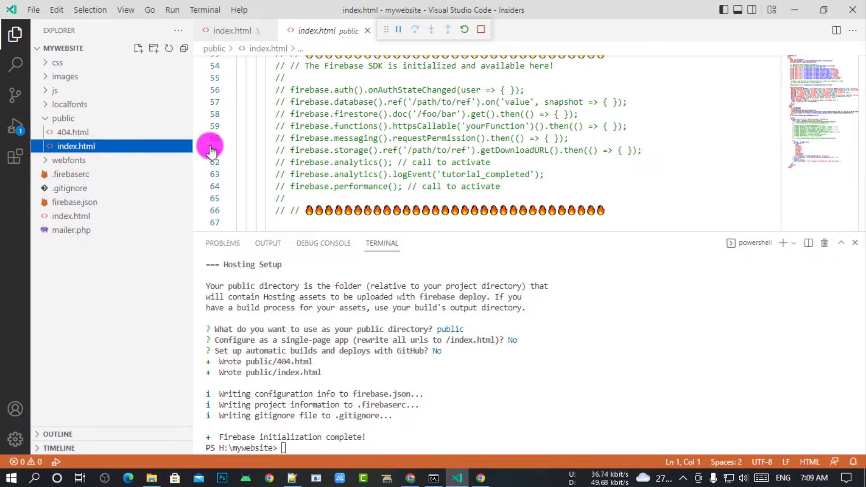
{"action": "left_click", "coordinate": [481, 478]}
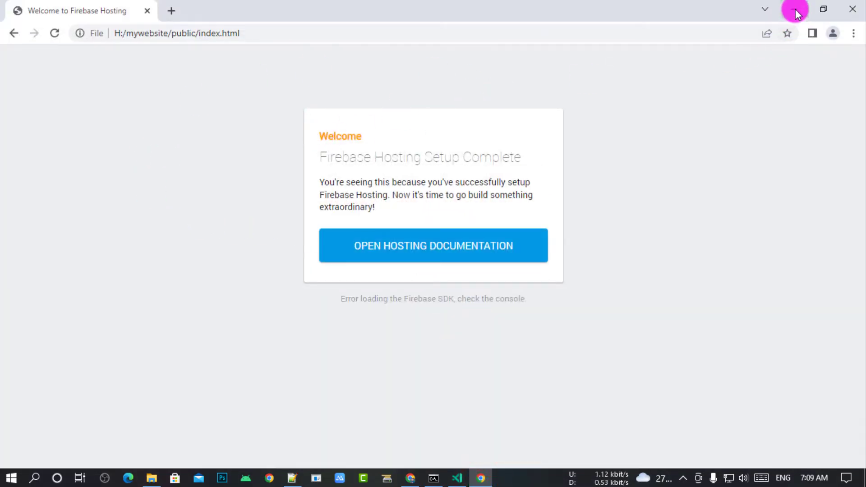
{"action": "left_click", "coordinate": [795, 12]}
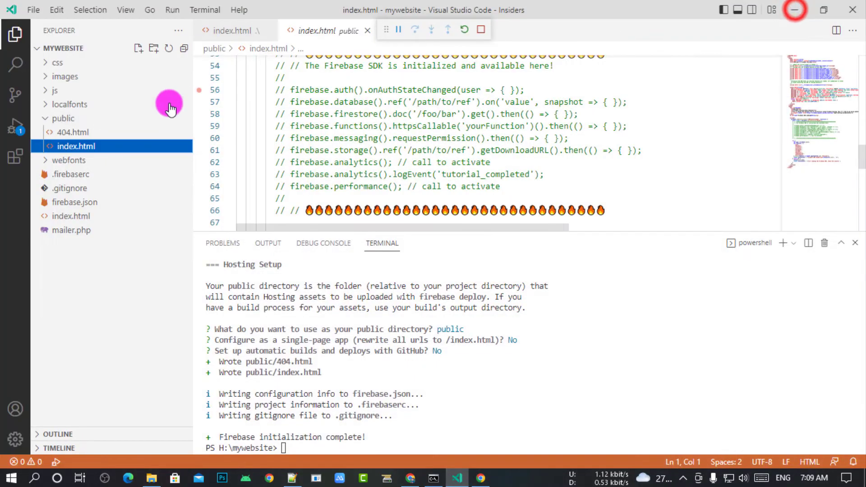
Step: Review the generated index.html in the public folder and move that file to the Recycle Bin
{"action": "left_click", "coordinate": [90, 132]}
{"action": "left_click", "coordinate": [93, 145]}
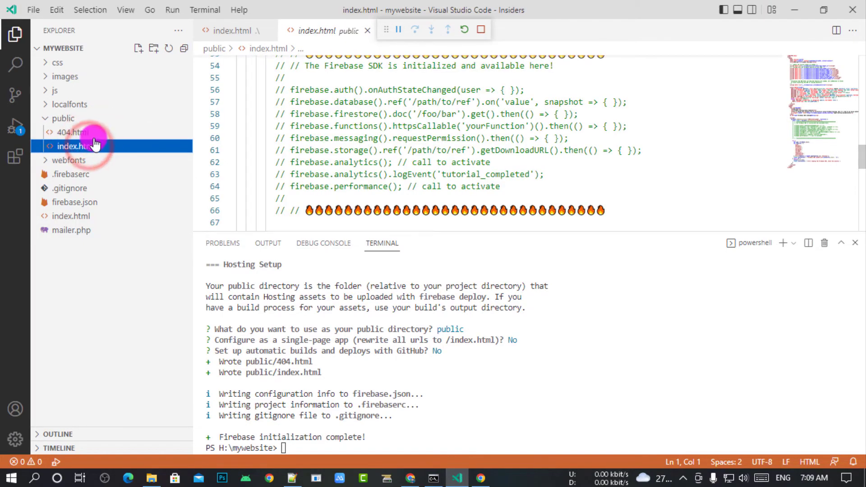
{"action": "scroll", "coordinate": [451, 145], "scroll_direction": "up", "scroll_amount": 4}
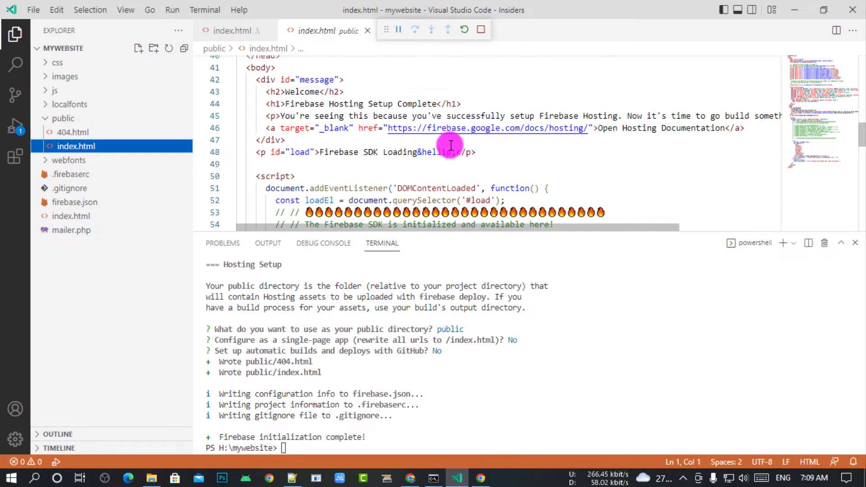
{"action": "scroll", "coordinate": [344, 137], "scroll_direction": "up", "scroll_amount": 7}
{"action": "scroll", "coordinate": [417, 130], "scroll_direction": "down", "scroll_amount": 12}
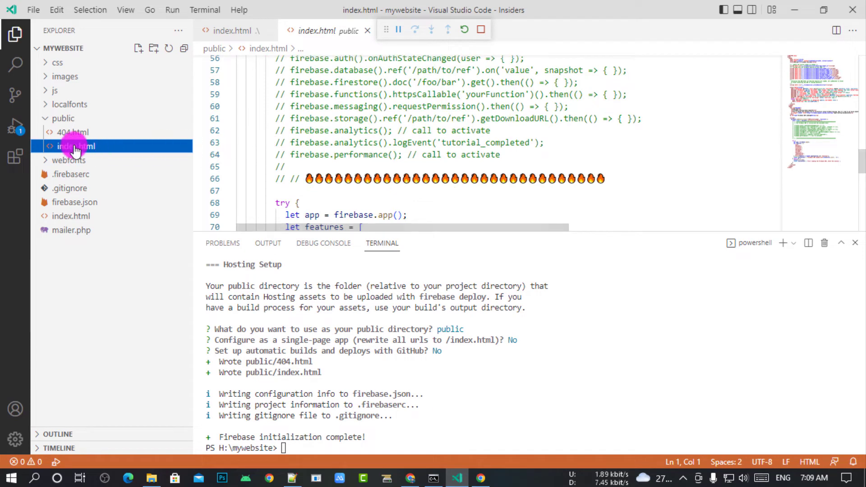
{"action": "scroll", "coordinate": [452, 137], "scroll_direction": "up", "scroll_amount": 8}
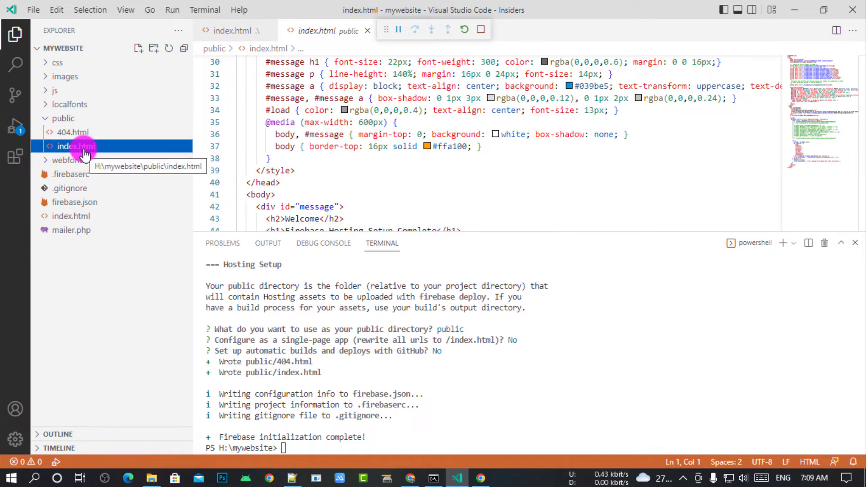
{"action": "key", "text": "Delete"}
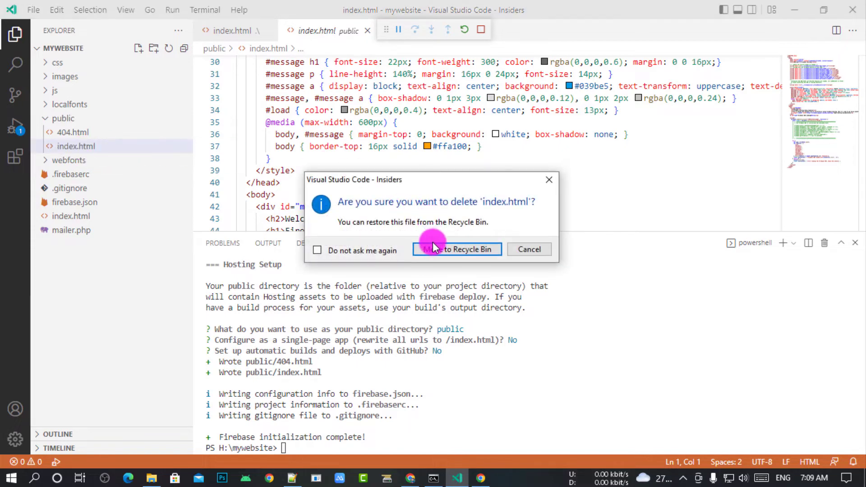
{"action": "left_click", "coordinate": [446, 255]}
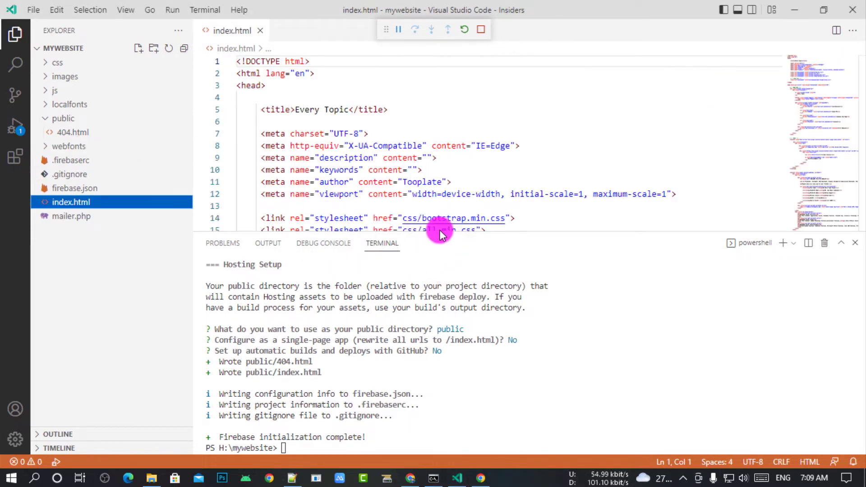
Step: Move the css, images, js and localfonts folders together with the root index.html into the public folder
{"action": "left_click", "coordinate": [58, 119]}
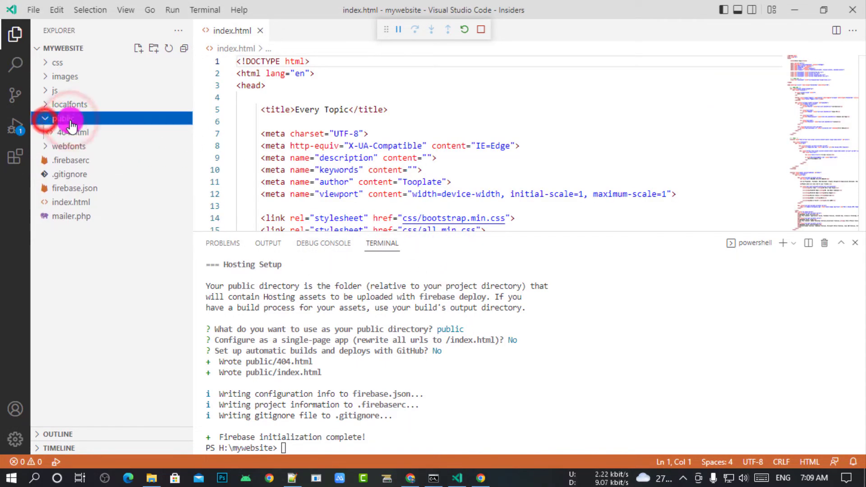
{"action": "left_click", "coordinate": [65, 63]}
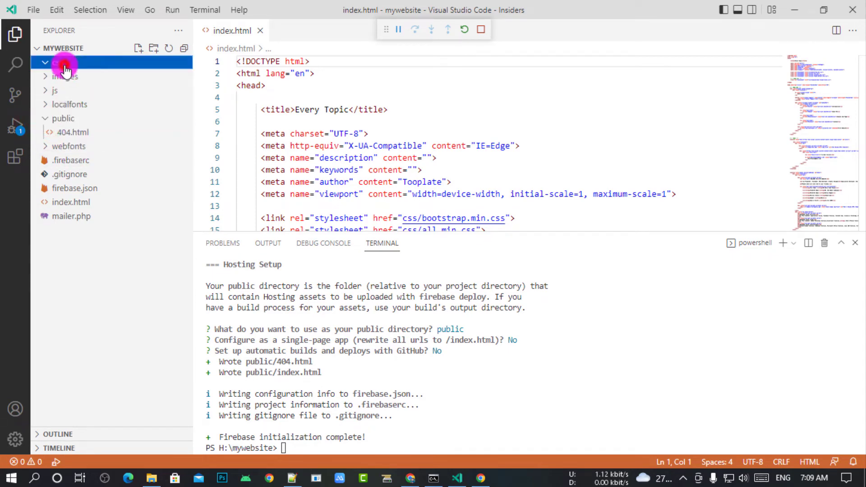
{"action": "left_click", "coordinate": [58, 62]}
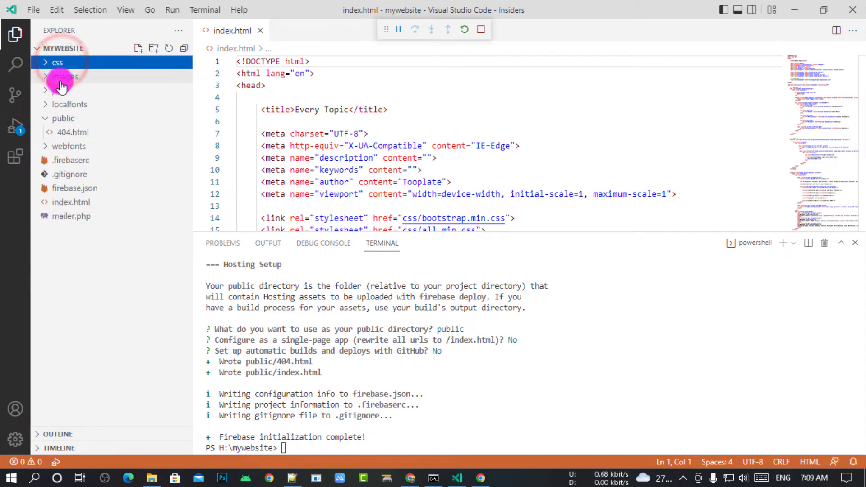
{"action": "left_click", "coordinate": [64, 77], "text": "ctrl"}
{"action": "left_click", "coordinate": [61, 92], "text": "ctrl"}
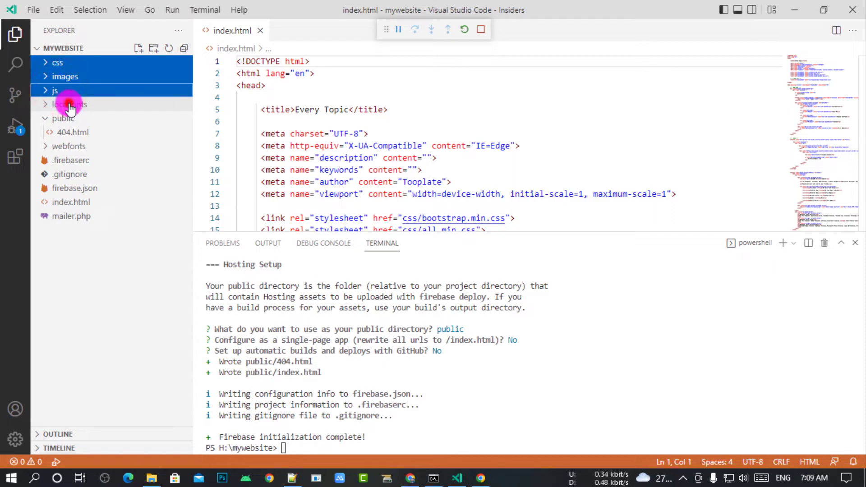
{"action": "left_click", "coordinate": [69, 105], "text": "ctrl"}
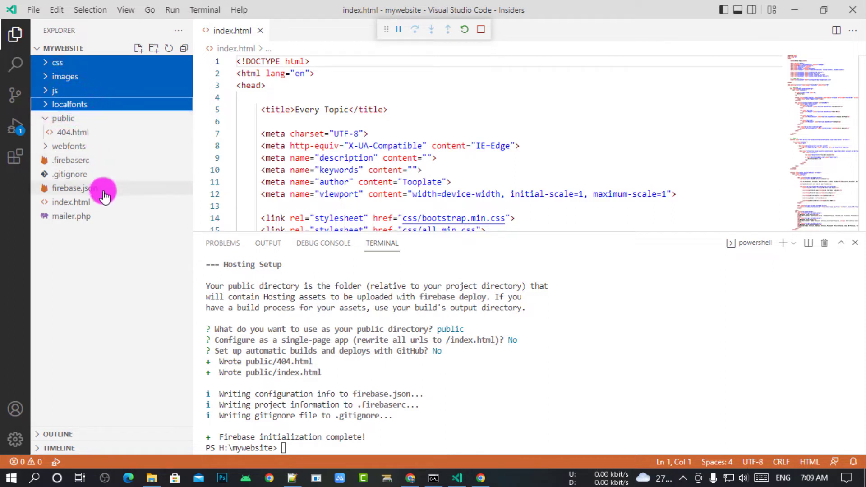
{"action": "left_click", "coordinate": [86, 204], "text": "ctrl"}
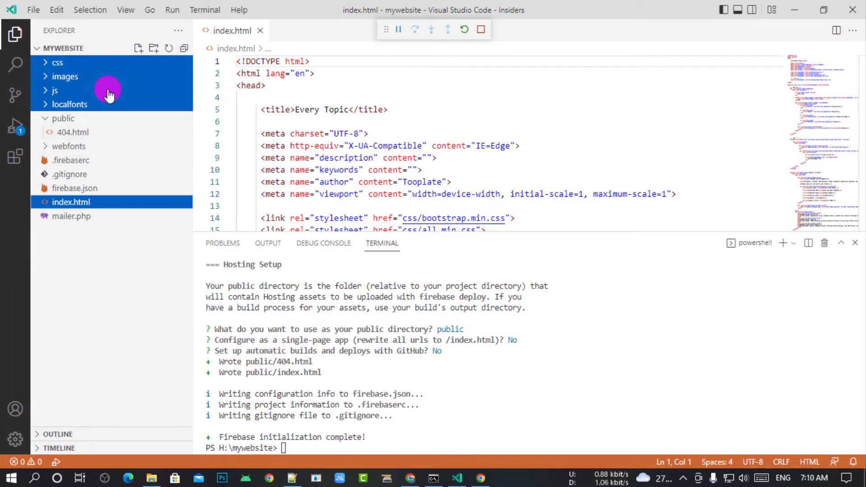
{"action": "left_click_drag", "start_coordinate": [108, 95], "coordinate": [68, 118]}
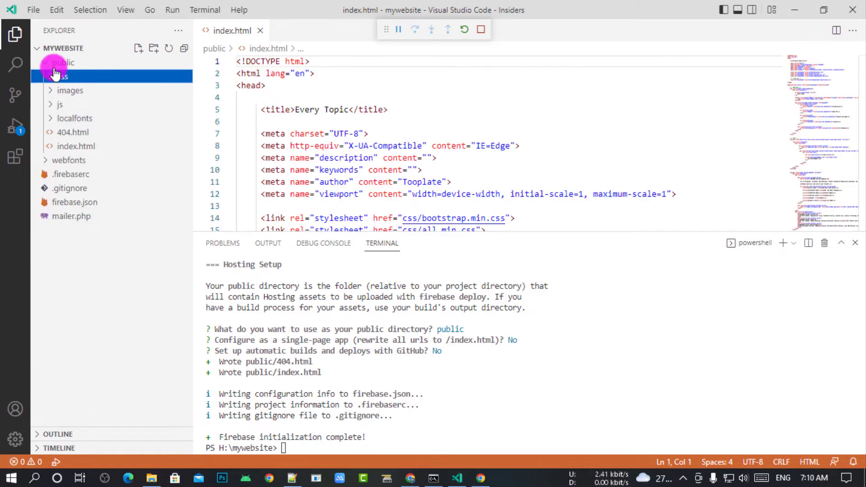
{"action": "left_click", "coordinate": [49, 64]}
{"action": "left_click", "coordinate": [49, 64]}
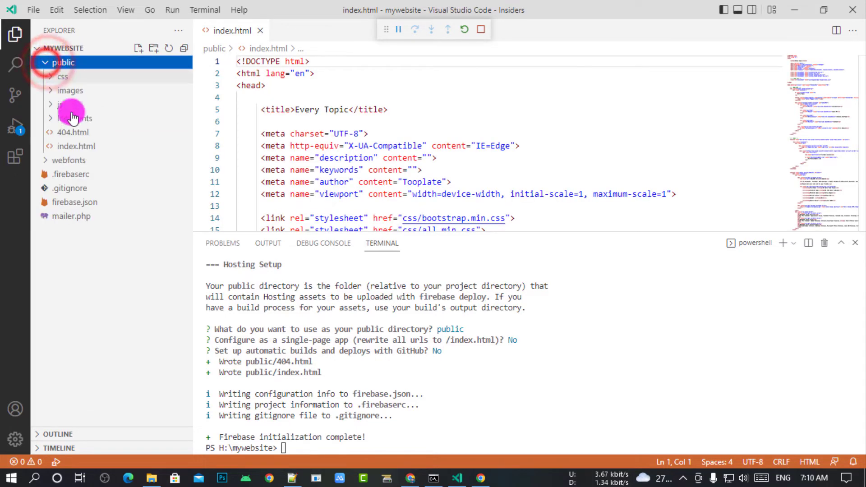
Step: Try to debug the website's index.html in the public folder, choosing to debug anyway despite the old browser session
{"action": "left_click", "coordinate": [80, 147]}
{"action": "double_click", "coordinate": [80, 146]}
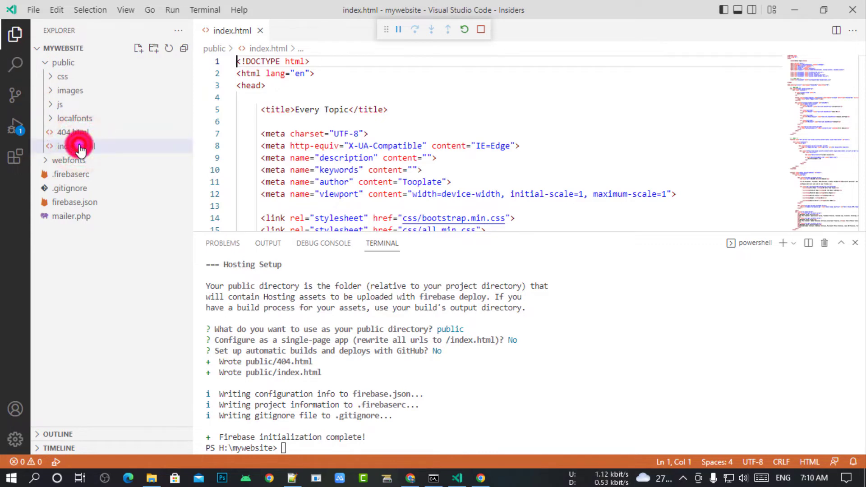
{"action": "left_click", "coordinate": [81, 147]}
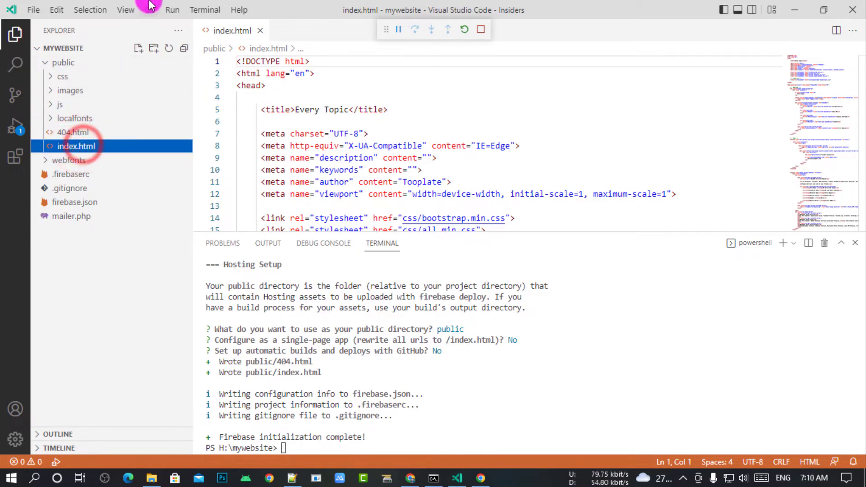
{"action": "left_click", "coordinate": [171, 9]}
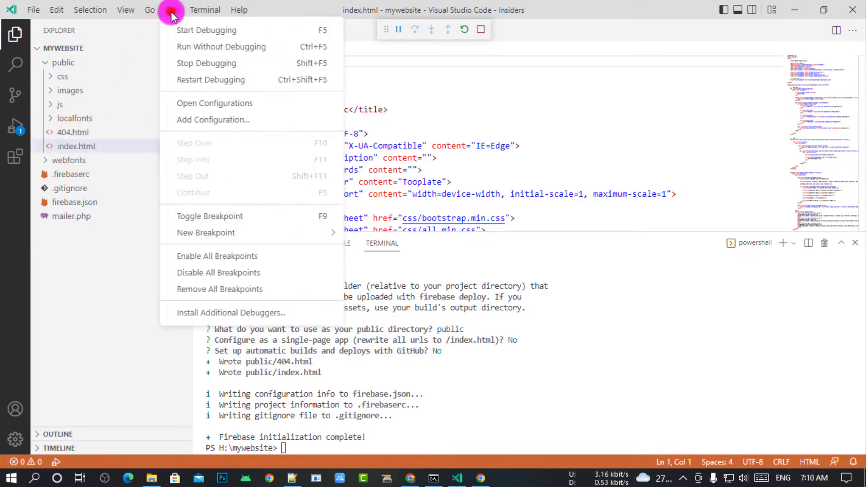
{"action": "left_click", "coordinate": [199, 30]}
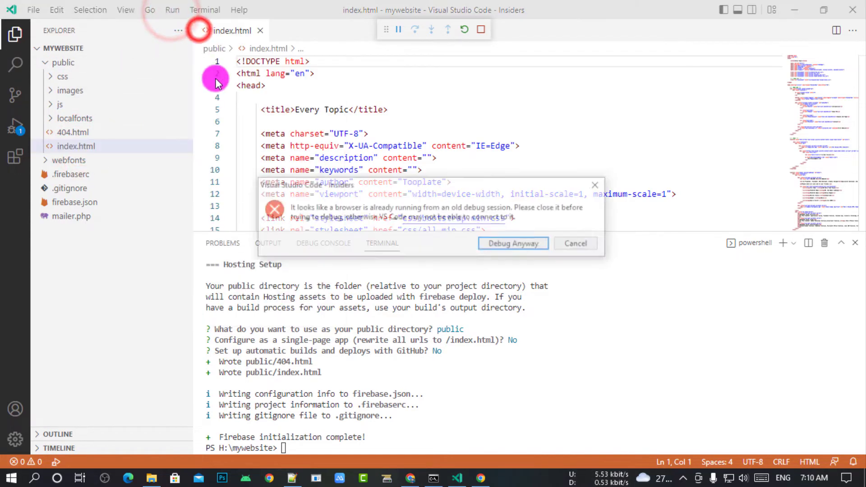
{"action": "left_click", "coordinate": [515, 245]}
{"action": "left_click", "coordinate": [491, 243]}
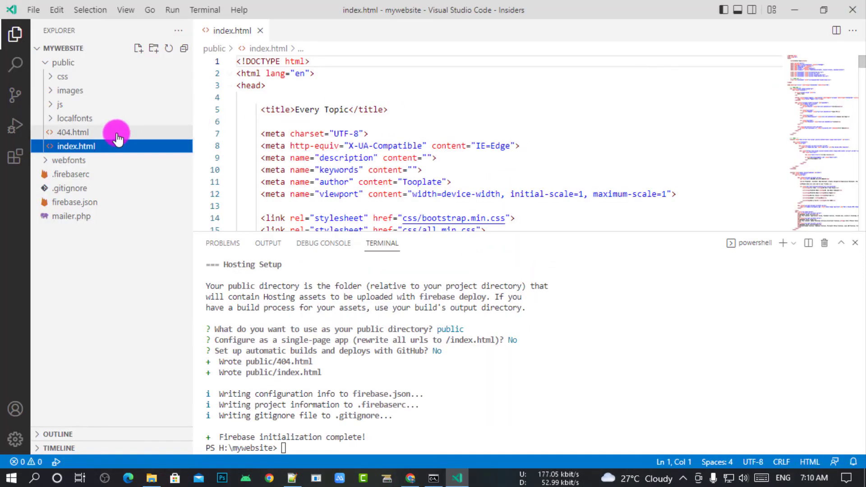
Step: Start debugging the public folder's index.html again, preview the website in the browser, and close the preview window
{"action": "left_click", "coordinate": [98, 146]}
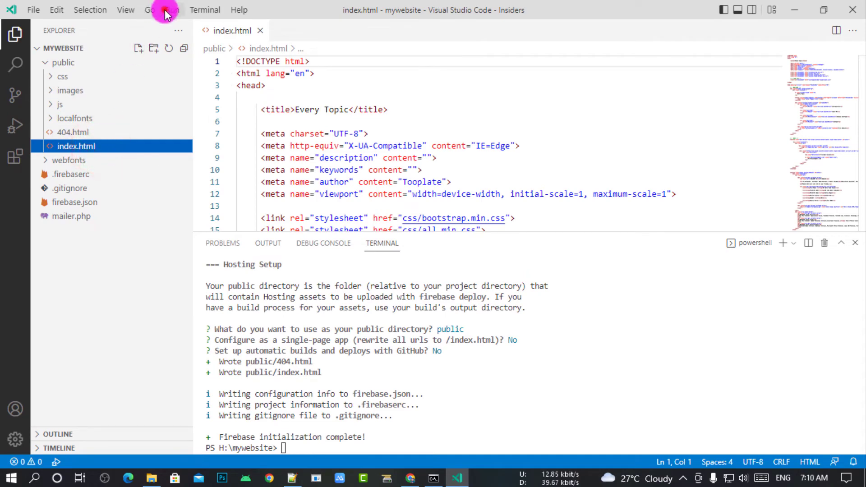
{"action": "left_click", "coordinate": [171, 10]}
{"action": "left_click", "coordinate": [201, 28]}
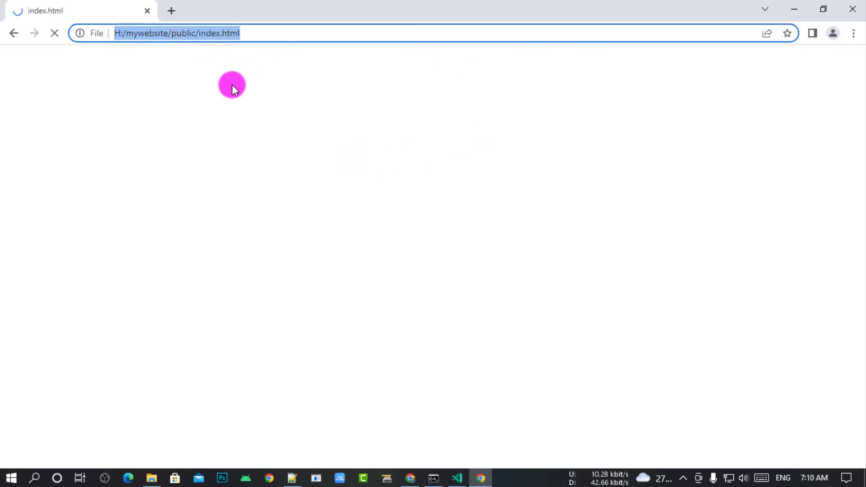
{"action": "left_click", "coordinate": [343, 103]}
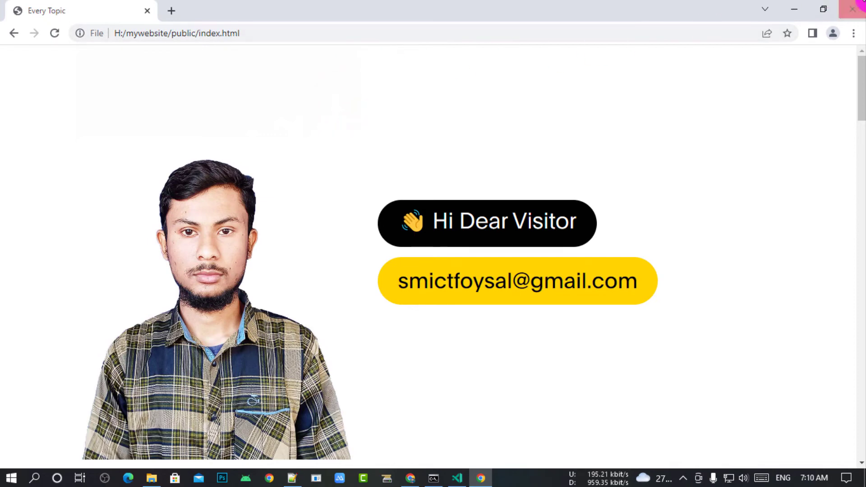
{"action": "left_click", "coordinate": [853, 9]}
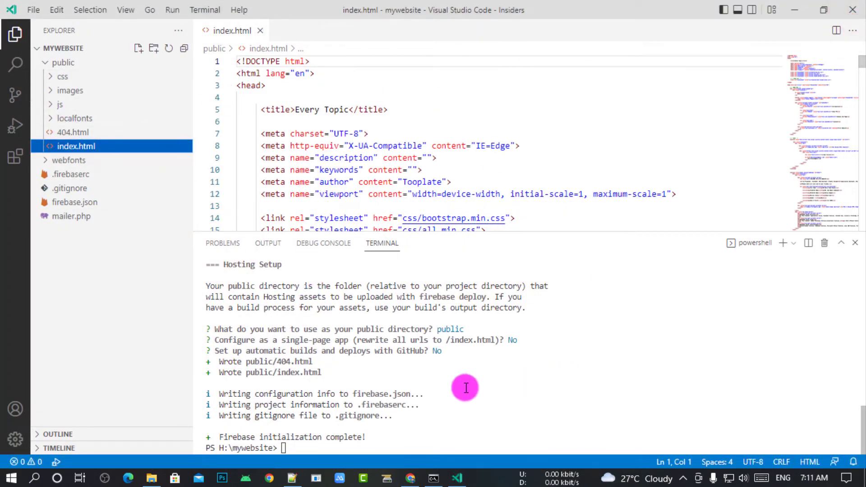
Step: Switch to the Firebase console in Chrome and advance the hosting setup from Initialize your project to Register your app
{"action": "left_click", "coordinate": [411, 478]}
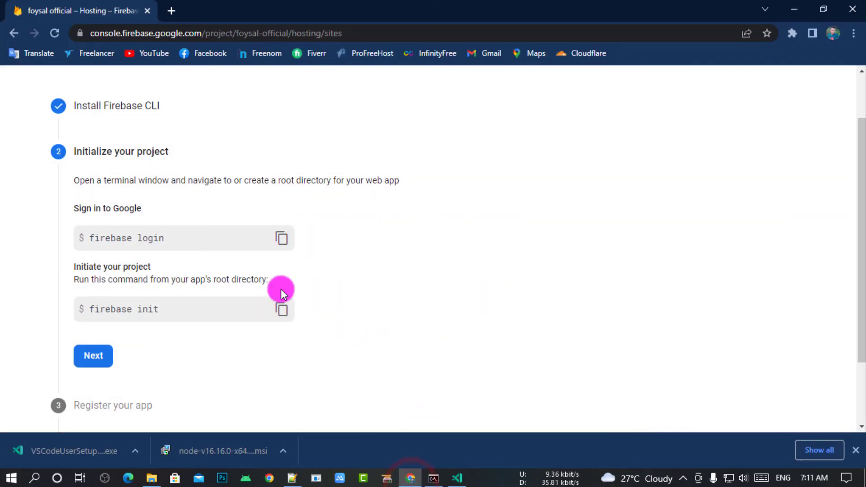
{"action": "scroll", "coordinate": [280, 291], "scroll_direction": "down", "scroll_amount": 1}
{"action": "left_click", "coordinate": [96, 296]}
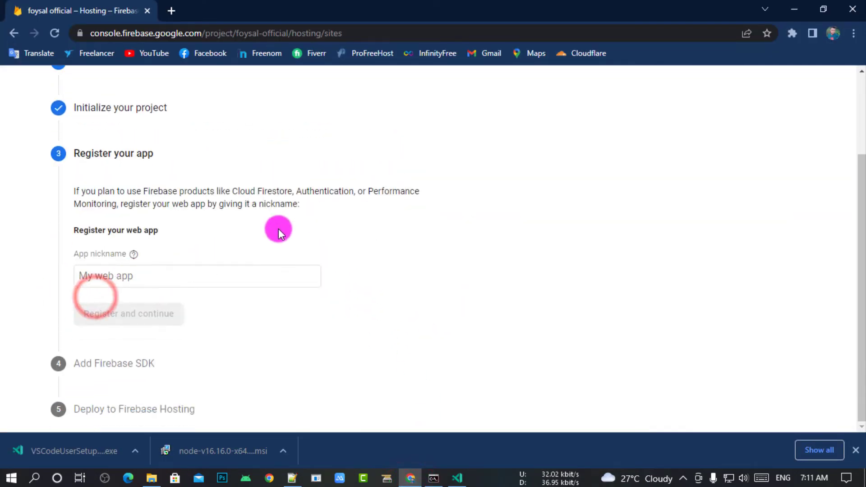
Step: Register the web app using the Firebase project's own name as its nickname, and continue to Add Firebase SDK
{"action": "left_click", "coordinate": [182, 272]}
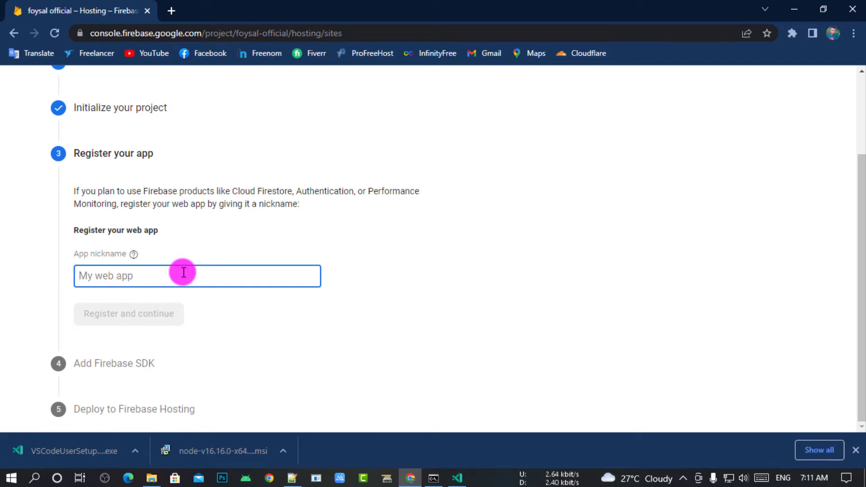
{"action": "type", "text": "Foysd"}
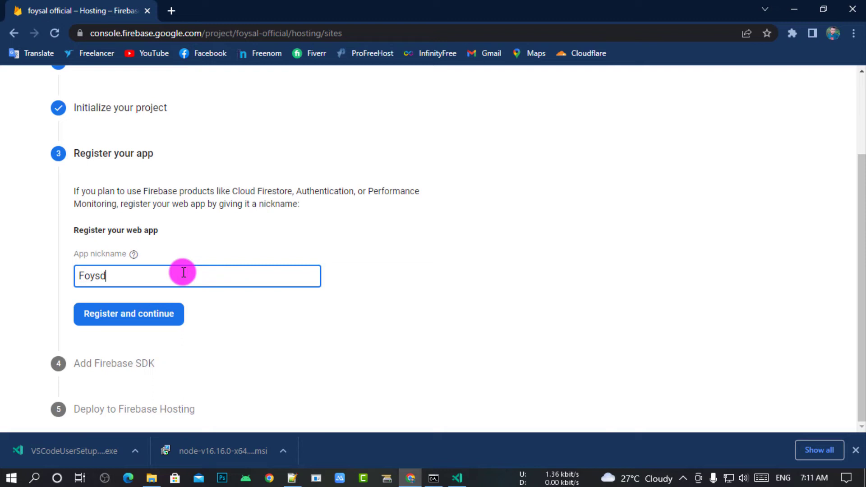
{"action": "key", "text": "BackSpace"}
{"action": "key", "text": "BackSpace"}
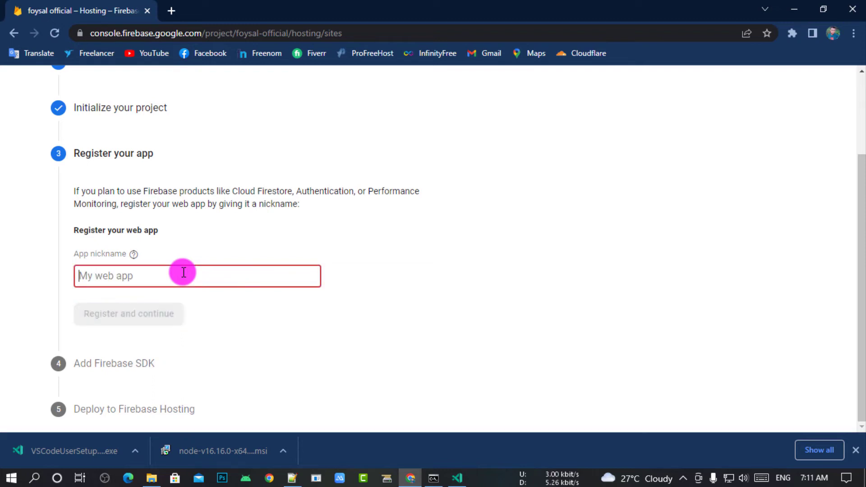
{"action": "type", "text": "foysal official"}
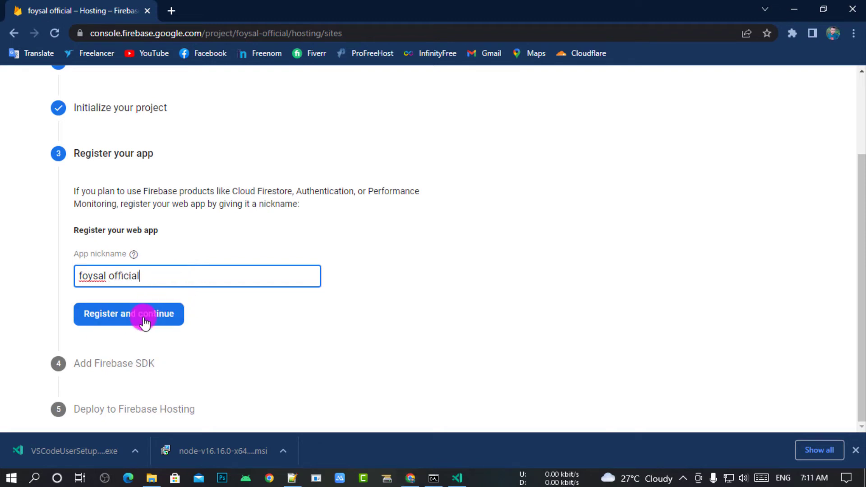
{"action": "left_click", "coordinate": [118, 313]}
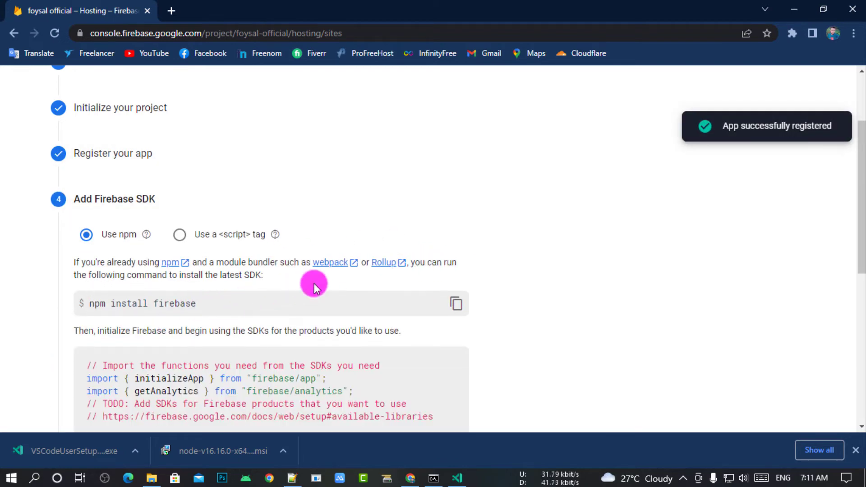
Step: Review the npm instructions for adding the Firebase SDK, copy the npm install firebase command, and switch to the Visual Studio Code terminal
{"action": "scroll", "coordinate": [359, 299], "scroll_direction": "down", "scroll_amount": 2}
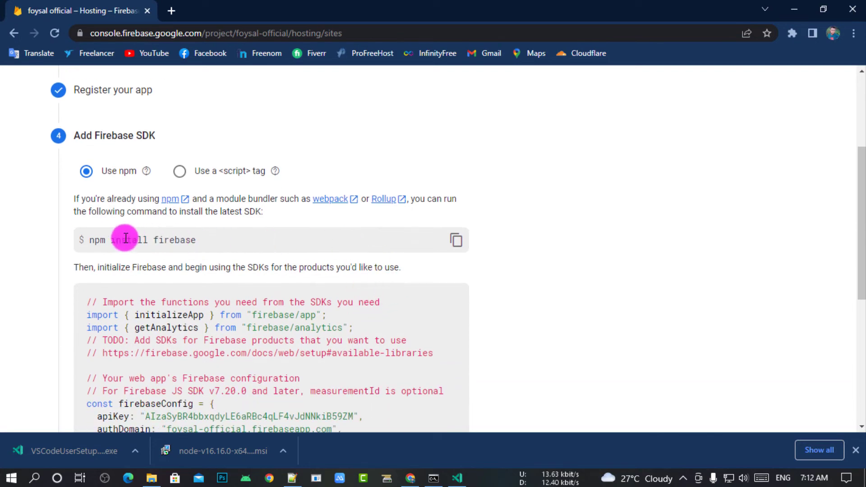
{"action": "scroll", "coordinate": [329, 236], "scroll_direction": "down", "scroll_amount": 4}
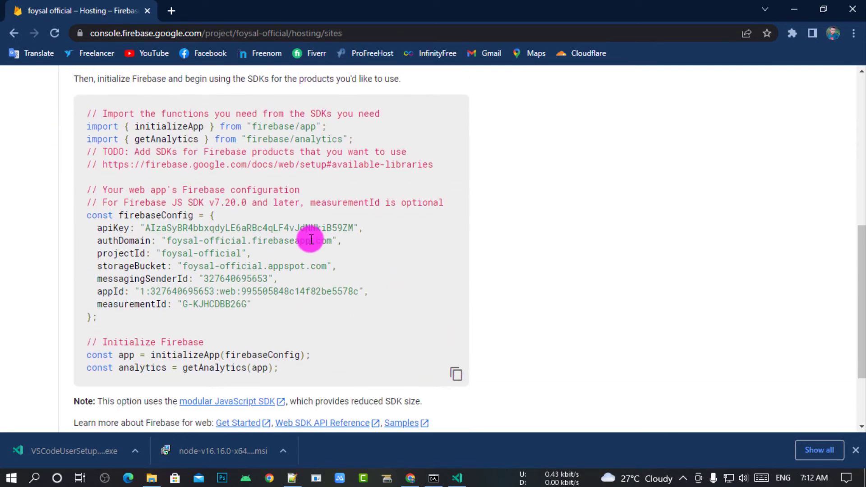
{"action": "scroll", "coordinate": [309, 238], "scroll_direction": "down", "scroll_amount": 1}
{"action": "scroll", "coordinate": [309, 239], "scroll_direction": "up", "scroll_amount": 1}
{"action": "scroll", "coordinate": [310, 243], "scroll_direction": "up", "scroll_amount": 4}
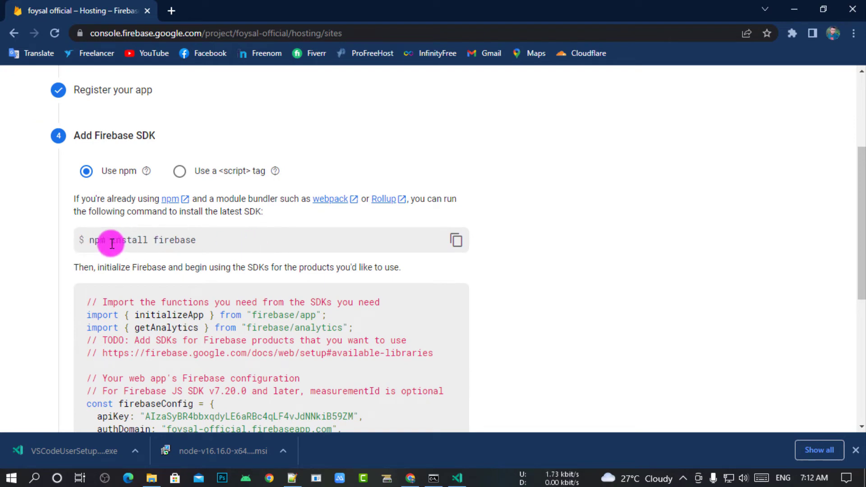
{"action": "scroll", "coordinate": [413, 242], "scroll_direction": "down", "scroll_amount": 5}
{"action": "scroll", "coordinate": [392, 237], "scroll_direction": "up", "scroll_amount": 5}
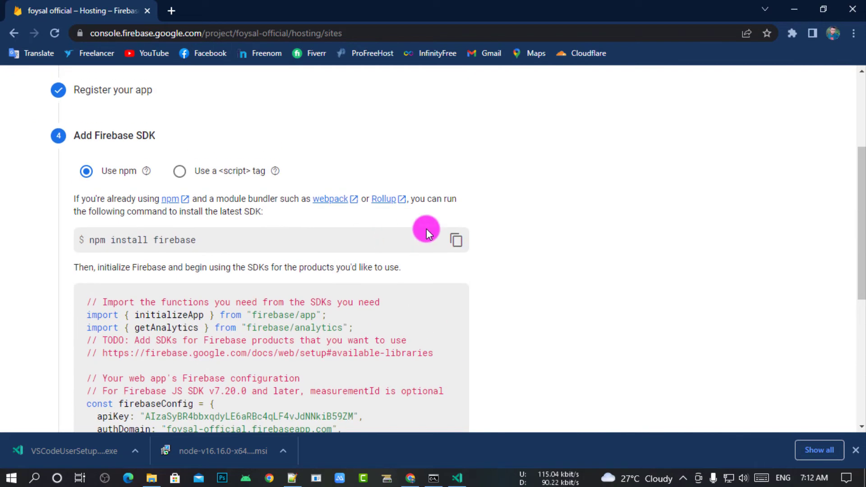
{"action": "left_click", "coordinate": [457, 242]}
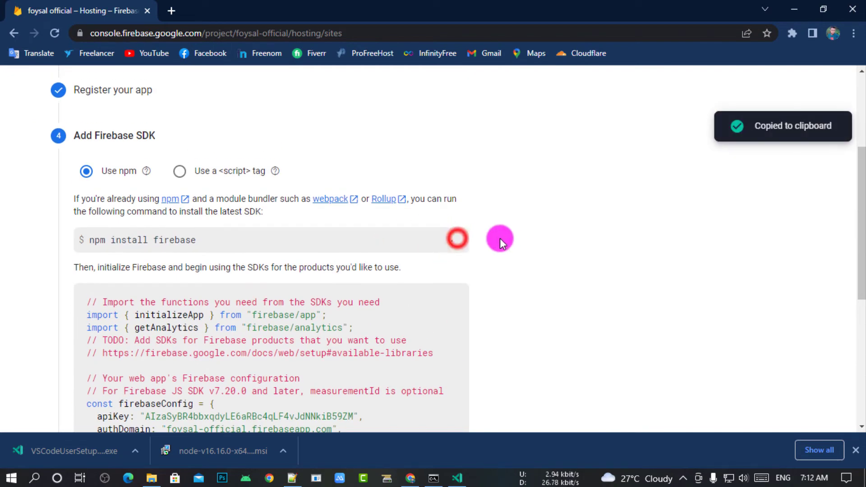
{"action": "left_click", "coordinate": [456, 478]}
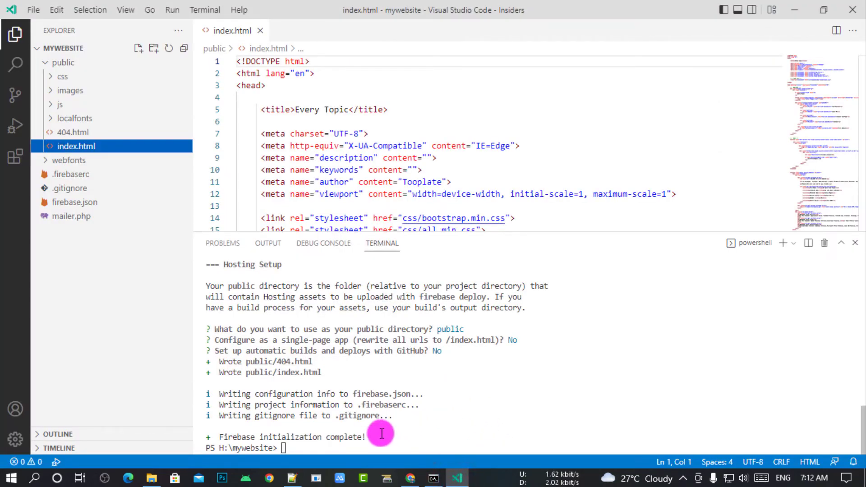
{"action": "left_click", "coordinate": [327, 449]}
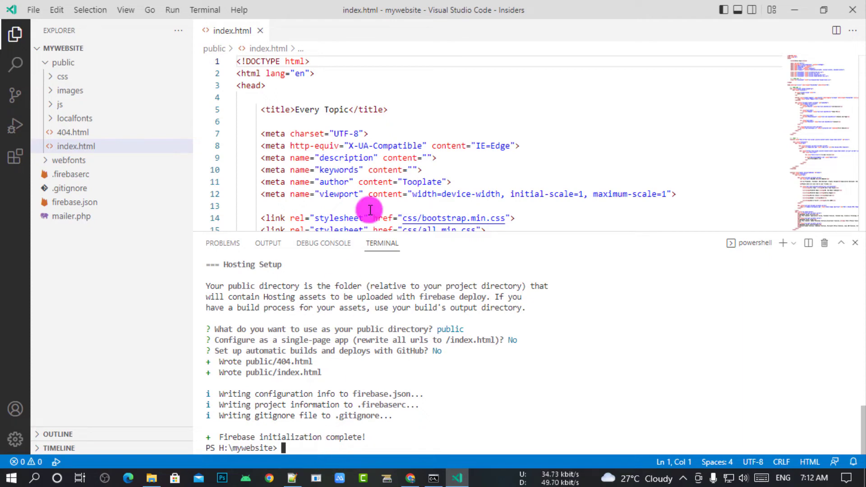
{"action": "left_click", "coordinate": [482, 132]}
{"action": "key", "text": "ctrl+z"}
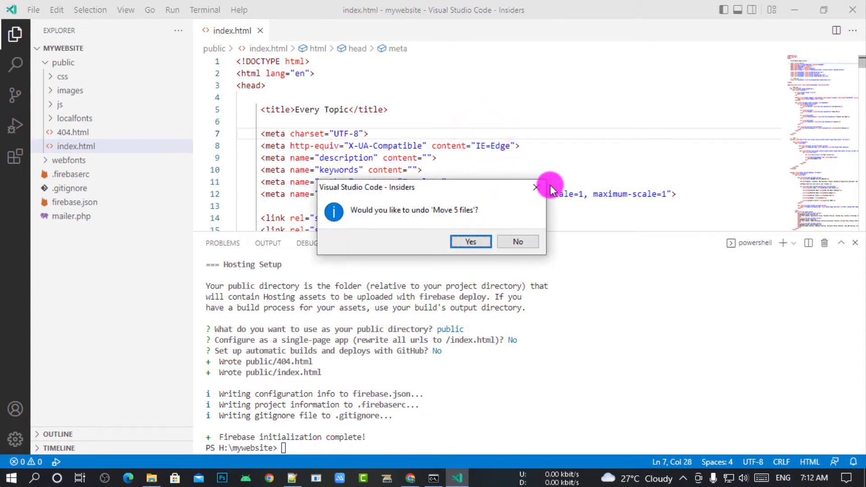
{"action": "left_click", "coordinate": [531, 193]}
Step: Run npm install firebase in the terminal from the mywebsite folder
{"action": "left_click", "coordinate": [401, 443]}
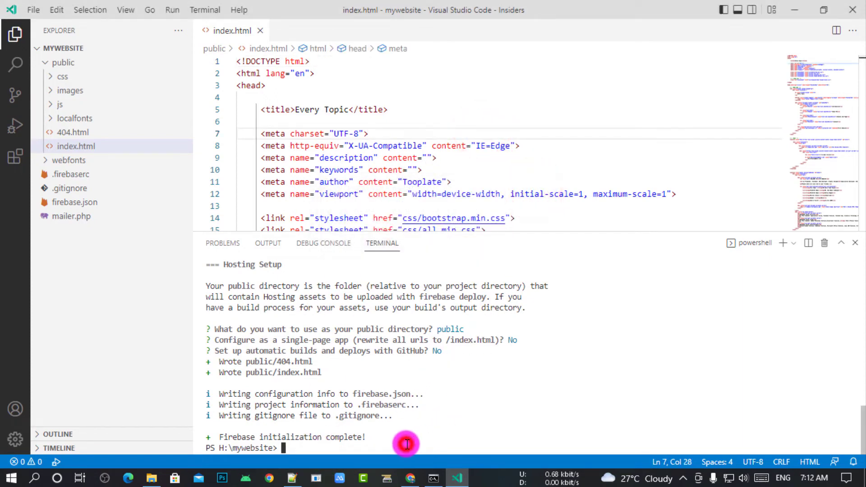
{"action": "key", "text": "ctrl+v"}
{"action": "key", "text": "Return"}
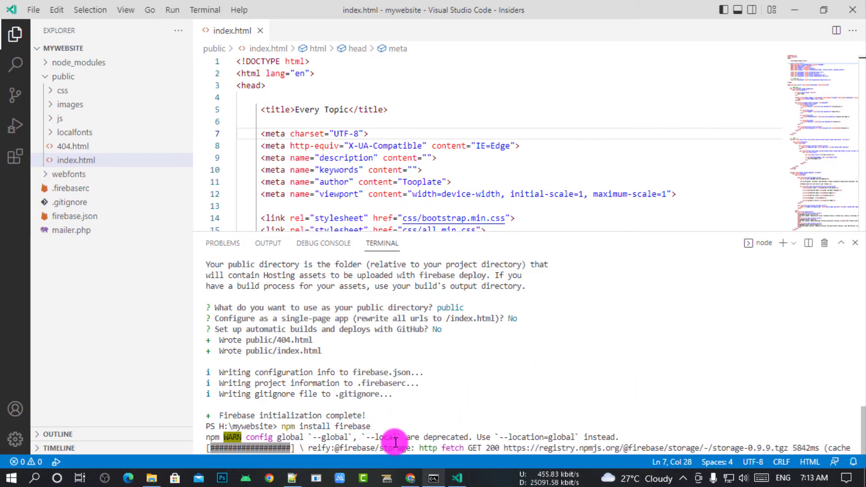
Step: Switch to the Firebase console in Chrome, advance to Deploy to Firebase Hosting, and copy the firebase deploy command
{"action": "key", "text": "alt+Tab"}
{"action": "scroll", "coordinate": [271, 271], "scroll_direction": "down", "scroll_amount": 5}
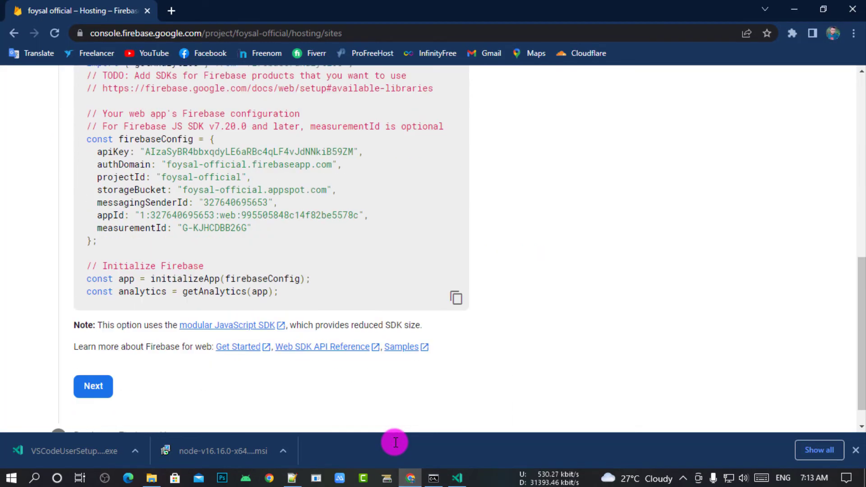
{"action": "left_click", "coordinate": [93, 360]}
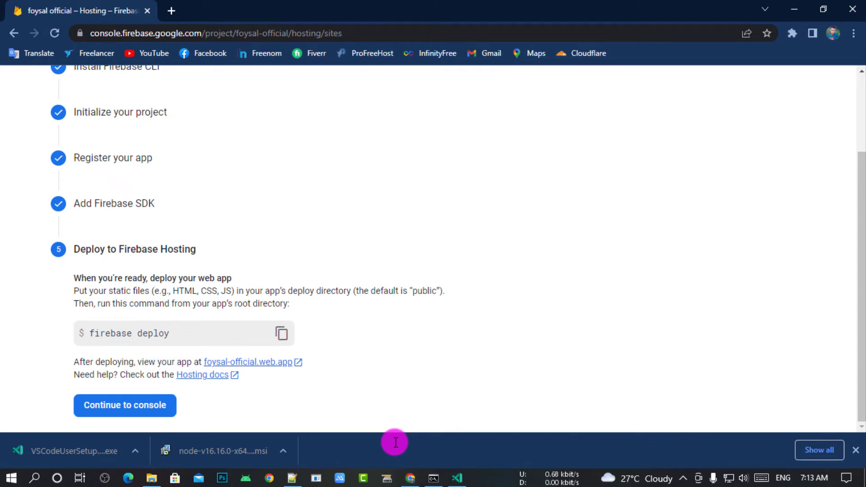
{"action": "left_click", "coordinate": [282, 334]}
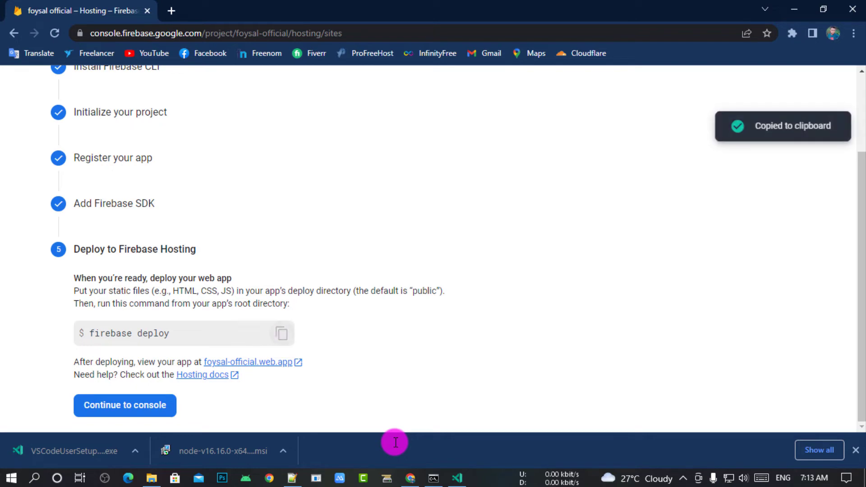
Step: Switch to Visual Studio Code and run firebase deploy from the mywebsite folder, repeating it in the new PowerShell session
{"action": "left_click", "coordinate": [795, 9]}
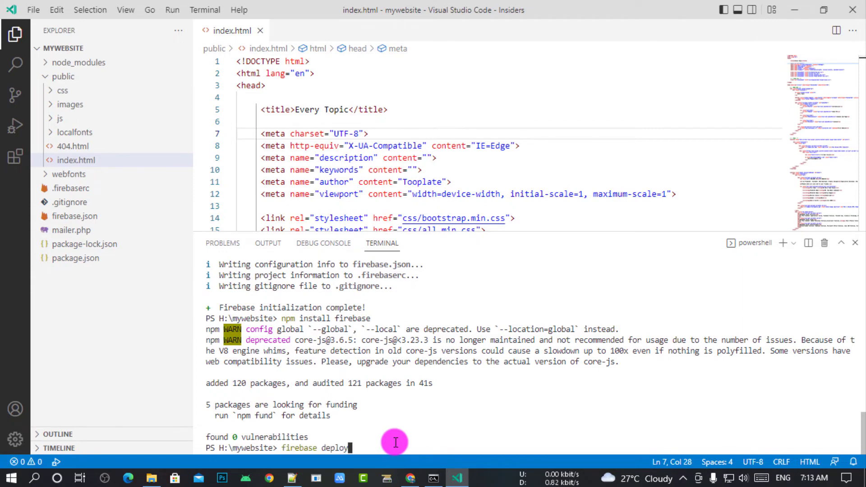
{"action": "key", "text": "Return"}
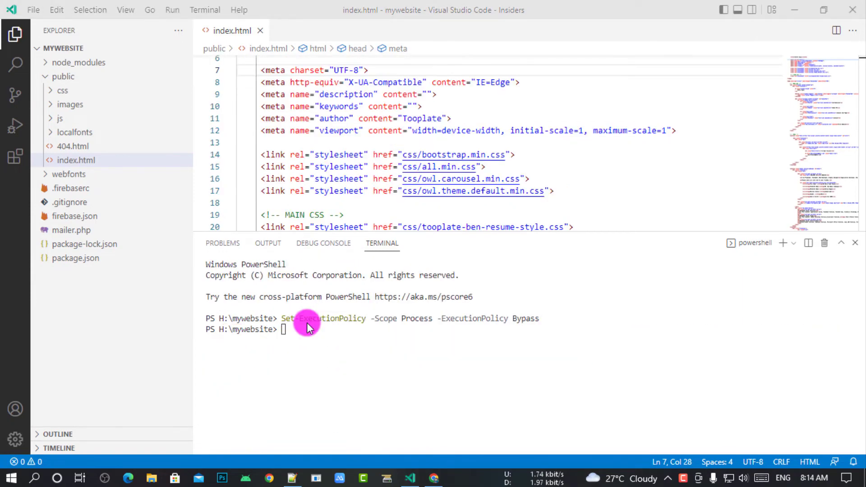
{"action": "left_click", "coordinate": [302, 341]}
{"action": "type", "text": "firebase deploy"}
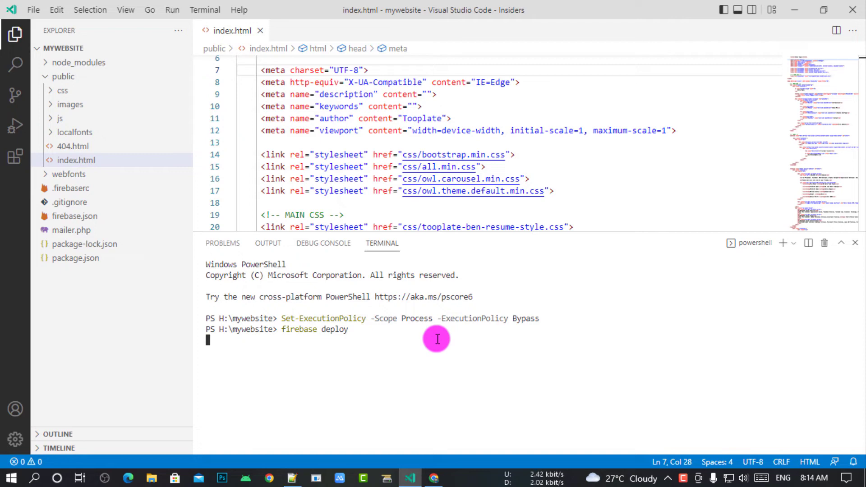
Step: Switch to the Firebase console in Chrome and examine the Hosting dashboard's domains, release history and preview channels
{"action": "left_click", "coordinate": [434, 478]}
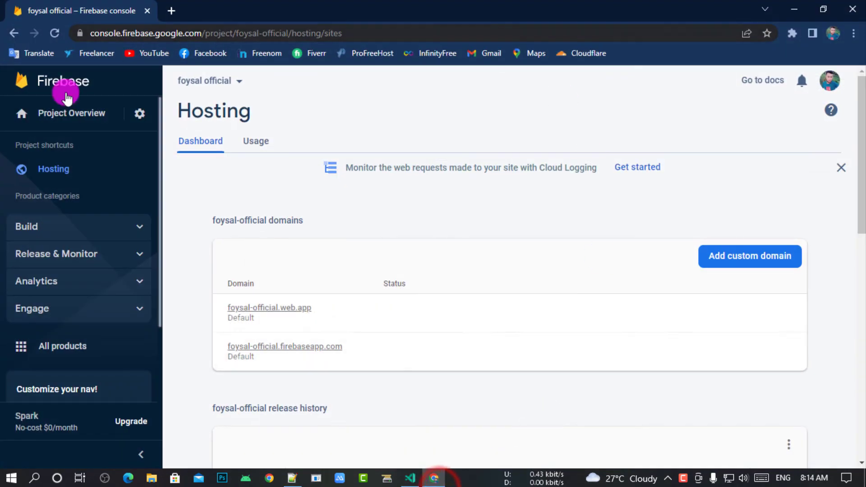
{"action": "scroll", "coordinate": [340, 150], "scroll_direction": "down", "scroll_amount": 3}
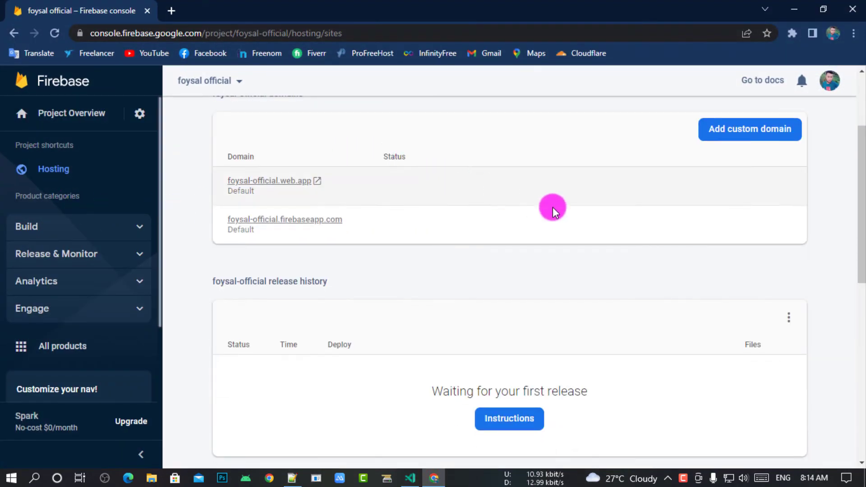
{"action": "scroll", "coordinate": [509, 210], "scroll_direction": "down", "scroll_amount": 1}
{"action": "scroll", "coordinate": [320, 202], "scroll_direction": "up", "scroll_amount": 5}
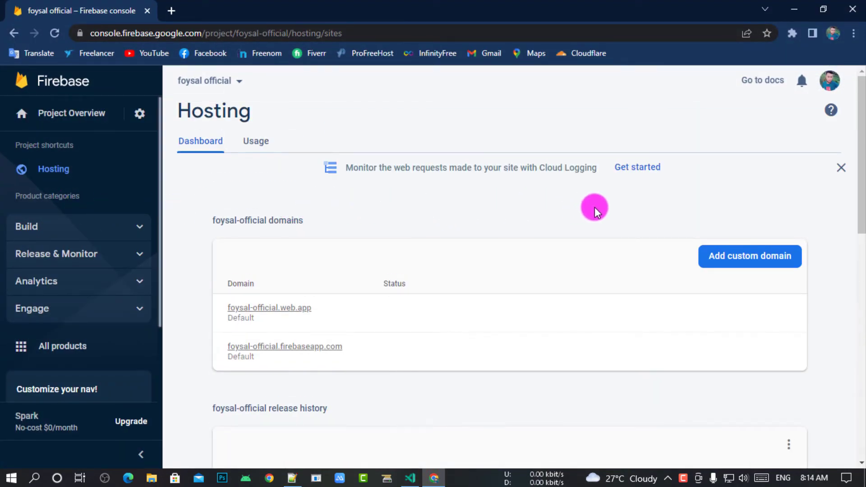
{"action": "scroll", "coordinate": [595, 207], "scroll_direction": "down", "scroll_amount": 3}
{"action": "scroll", "coordinate": [549, 345], "scroll_direction": "down", "scroll_amount": 5}
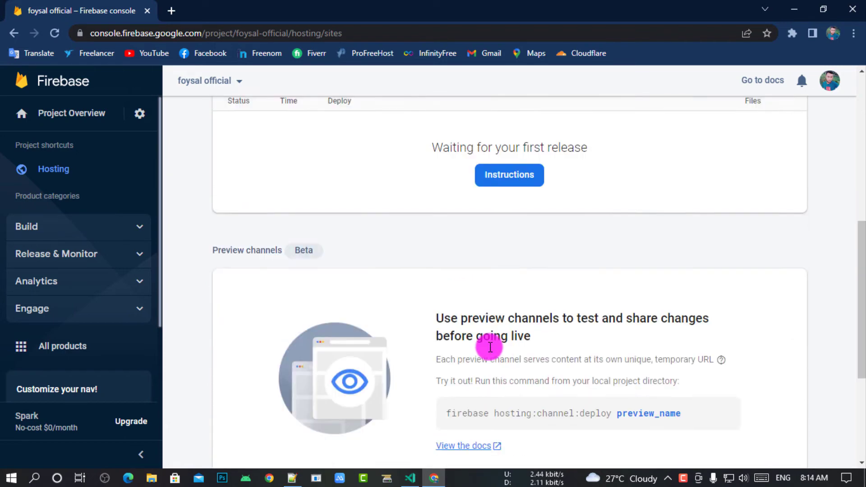
{"action": "scroll", "coordinate": [456, 306], "scroll_direction": "down", "scroll_amount": 4}
{"action": "scroll", "coordinate": [406, 279], "scroll_direction": "up", "scroll_amount": 7}
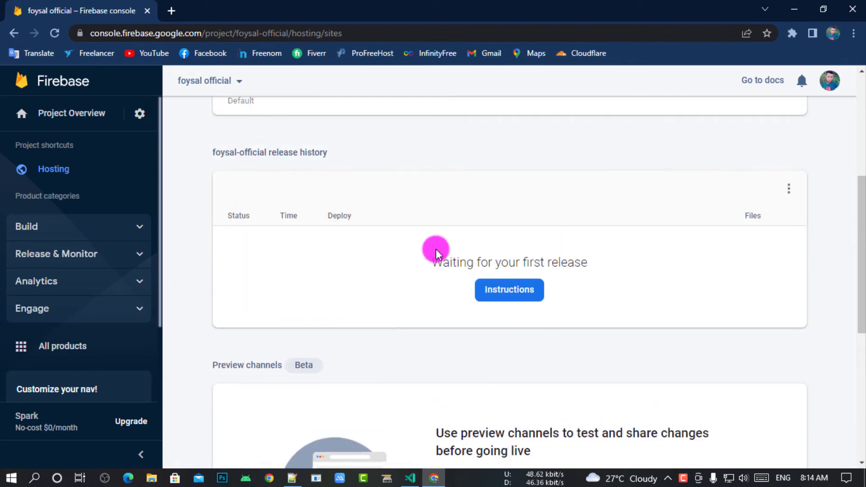
Step: Check the release history's deployment status and its options for the hosted site
{"action": "left_click_drag", "start_coordinate": [415, 256], "coordinate": [605, 261]}
{"action": "left_click", "coordinate": [622, 262]}
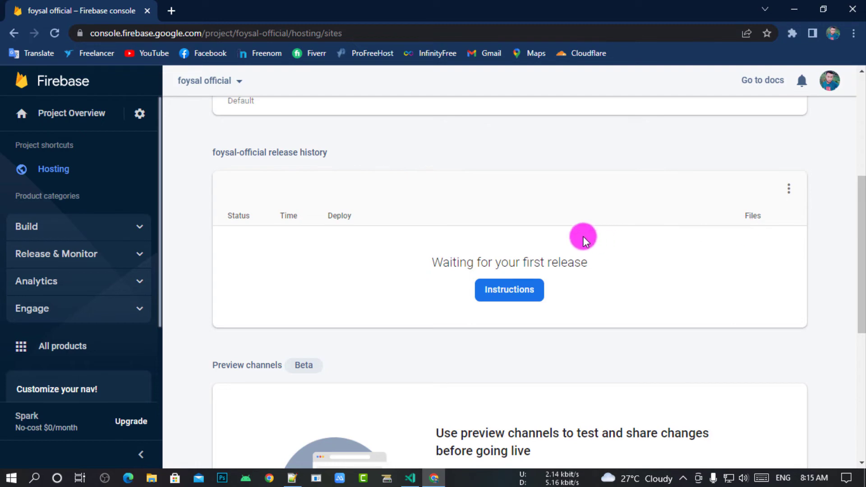
{"action": "left_click", "coordinate": [785, 185]}
{"action": "left_click", "coordinate": [713, 247]}
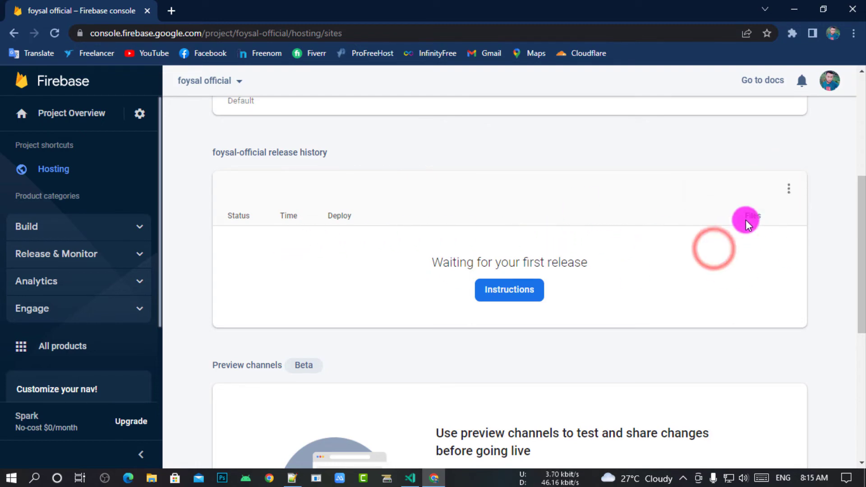
{"action": "left_click", "coordinate": [783, 194]}
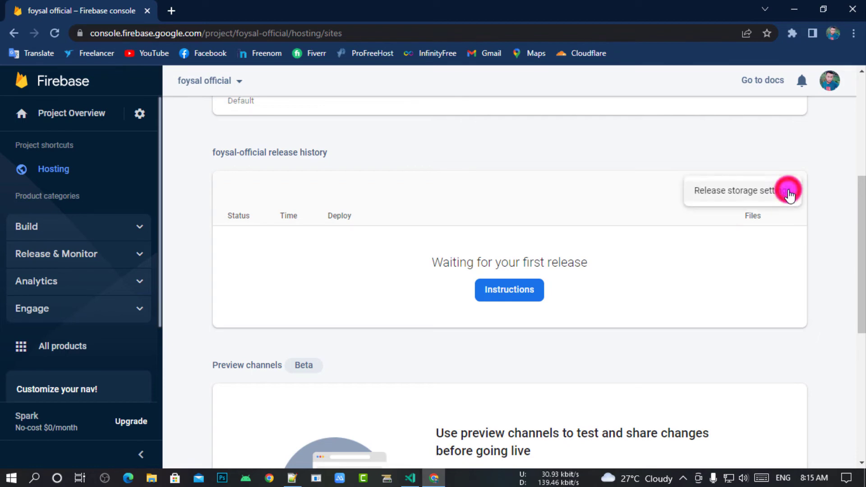
{"action": "left_click", "coordinate": [694, 270]}
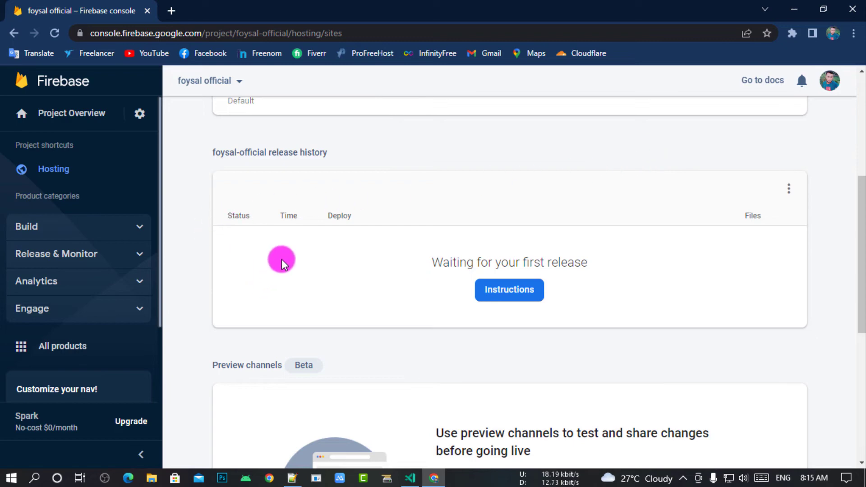
Step: Return to Visual Studio Code and examine the deploy output in the terminal, including the file upload line and the Hosting URL
{"action": "left_click", "coordinate": [793, 9]}
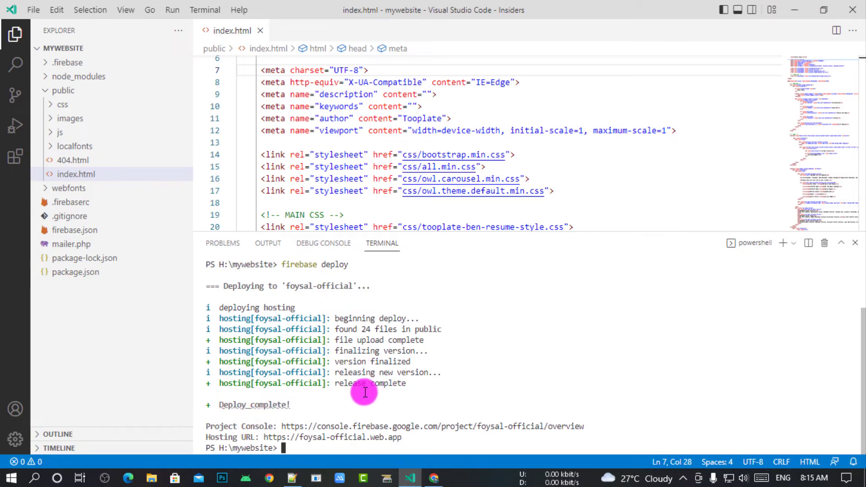
{"action": "left_click_drag", "start_coordinate": [332, 341], "coordinate": [496, 341]}
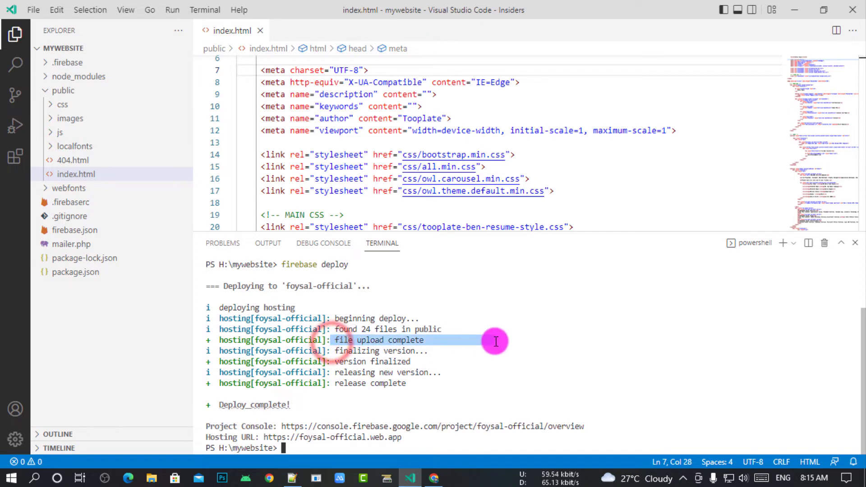
{"action": "left_click", "coordinate": [494, 342]}
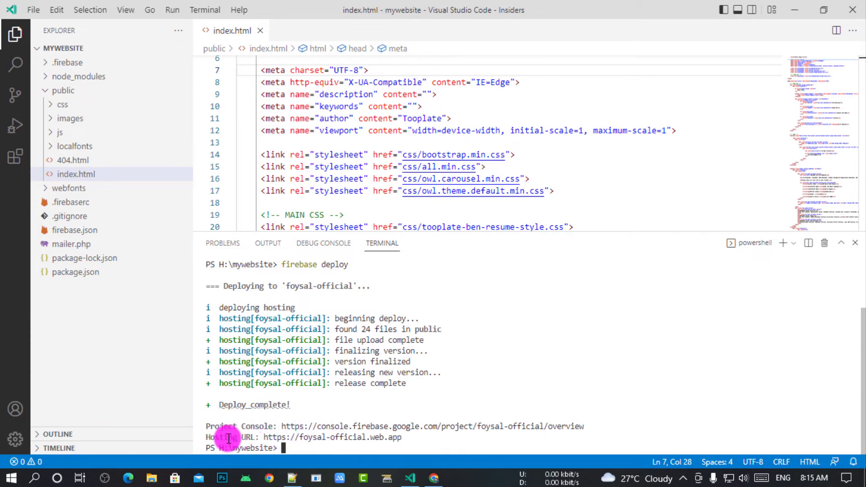
{"action": "left_click_drag", "start_coordinate": [205, 438], "coordinate": [251, 437]}
{"action": "left_click", "coordinate": [457, 438]}
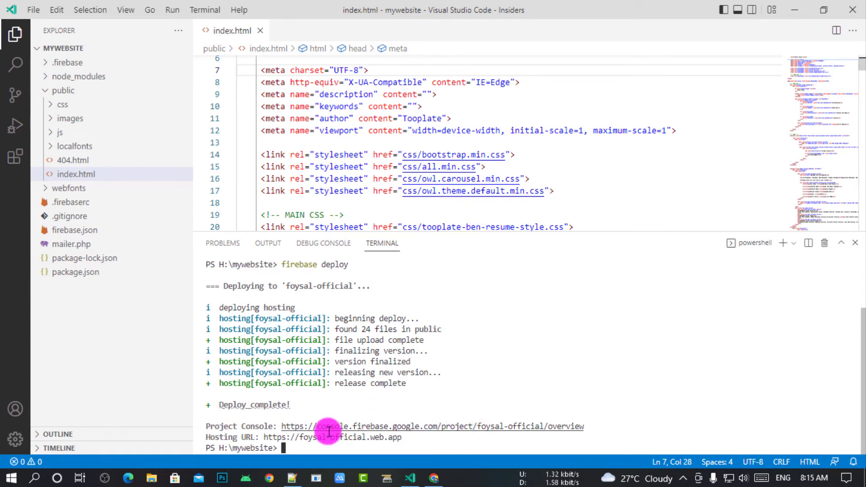
{"action": "left_click_drag", "start_coordinate": [296, 436], "coordinate": [373, 441]}
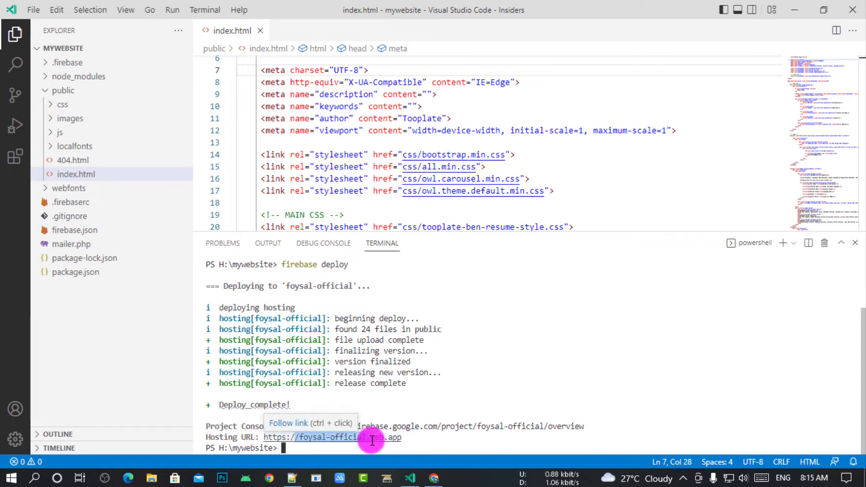
Step: Open the Hosting URL from the deploy output in the browser and approve opening the external website
{"action": "left_click", "coordinate": [416, 441]}
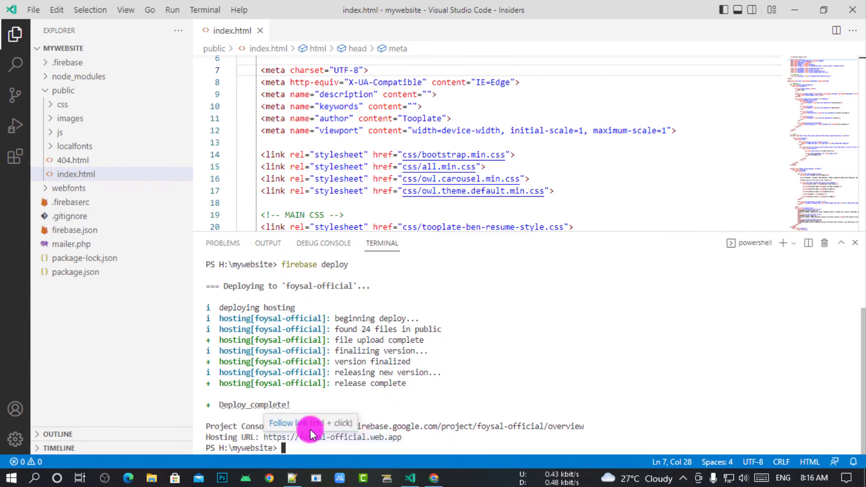
{"action": "left_click", "coordinate": [296, 432], "text": "ctrl"}
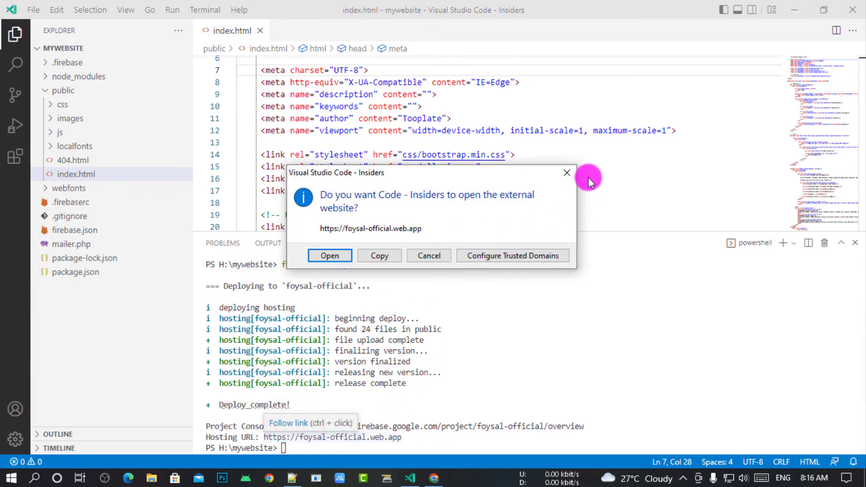
{"action": "left_click", "coordinate": [568, 173]}
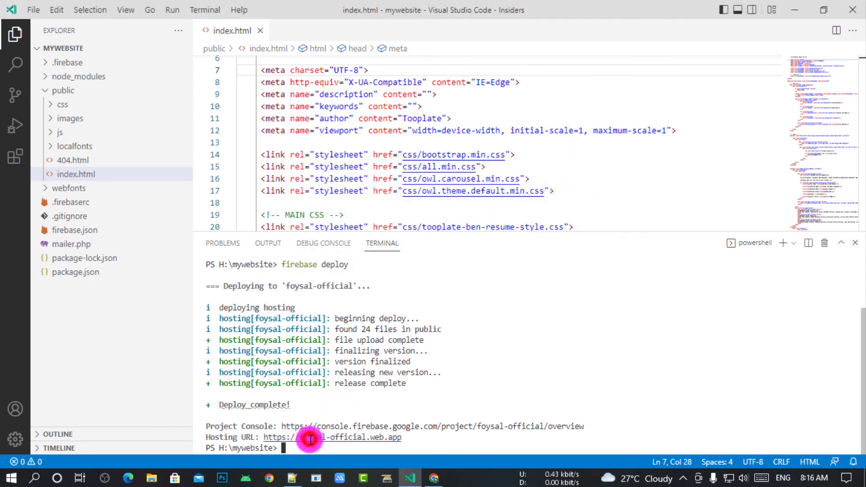
{"action": "left_click", "coordinate": [292, 424]}
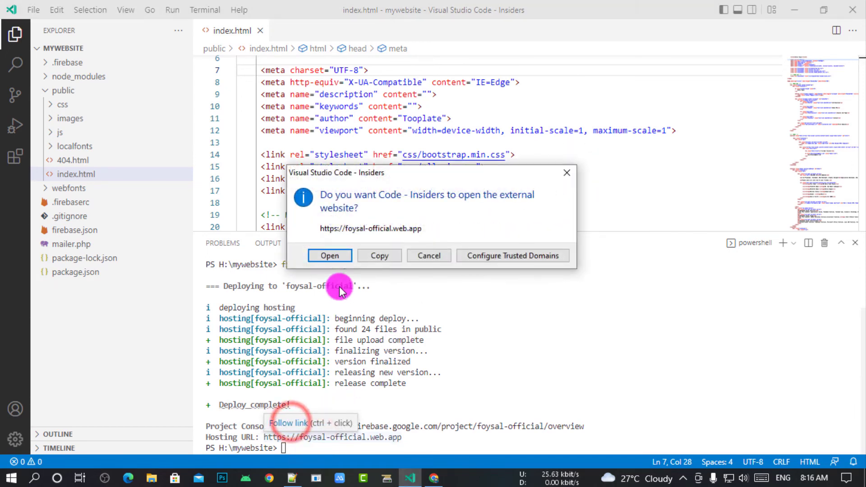
{"action": "left_click", "coordinate": [333, 255]}
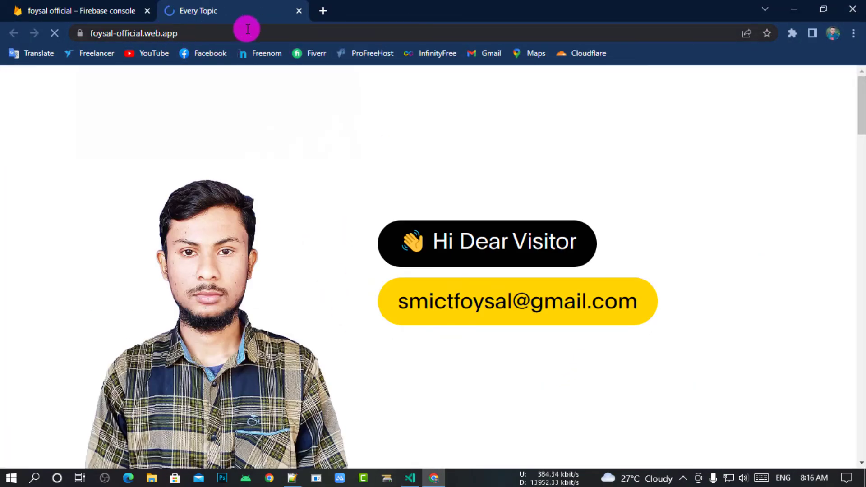
Step: Look through the deployed site from the introduction through the channel list to the map and contact section
{"action": "scroll", "coordinate": [573, 152], "scroll_direction": "down", "scroll_amount": 20}
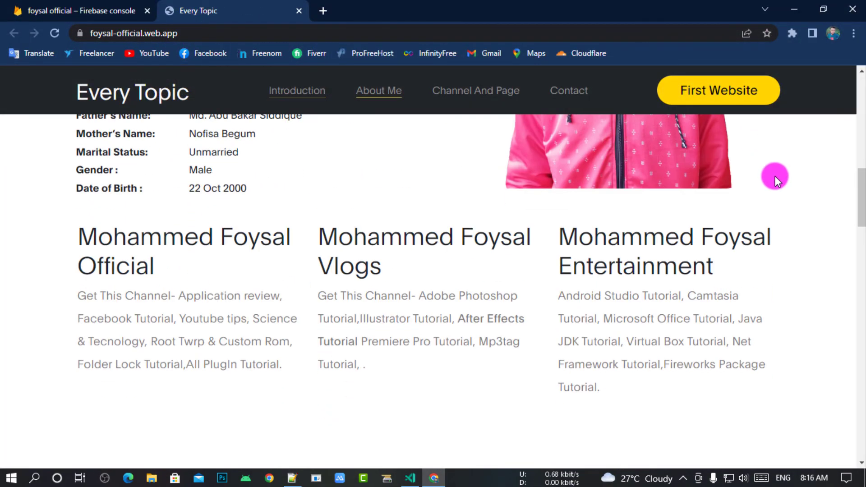
{"action": "scroll", "coordinate": [316, 204], "scroll_direction": "down", "scroll_amount": 8}
{"action": "scroll", "coordinate": [482, 208], "scroll_direction": "up", "scroll_amount": 15}
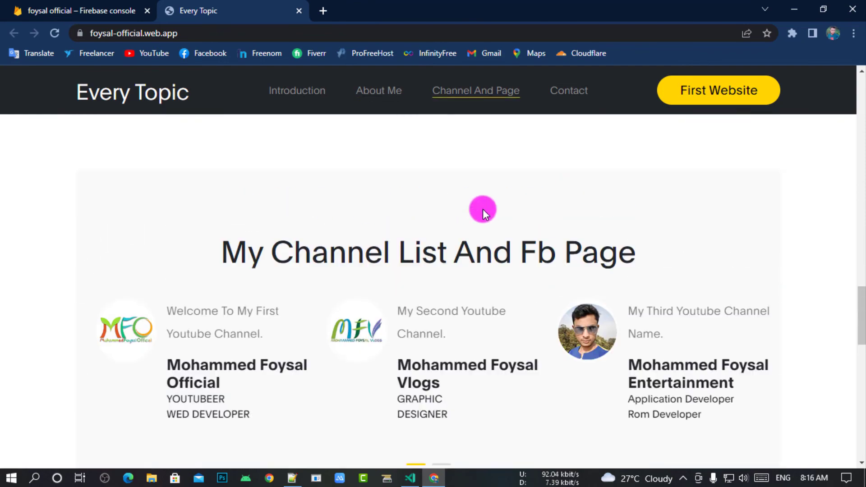
{"action": "scroll", "coordinate": [402, 201], "scroll_direction": "down", "scroll_amount": 8}
{"action": "scroll", "coordinate": [638, 190], "scroll_direction": "down", "scroll_amount": 18}
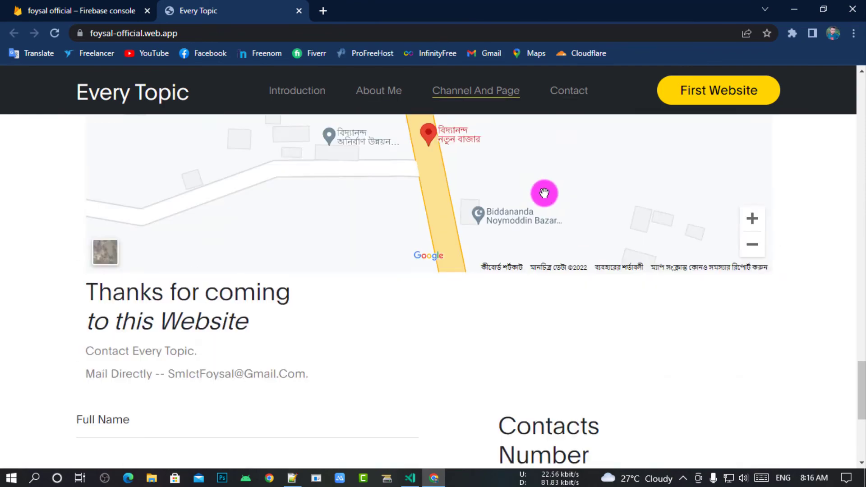
{"action": "scroll", "coordinate": [453, 213], "scroll_direction": "up", "scroll_amount": 20}
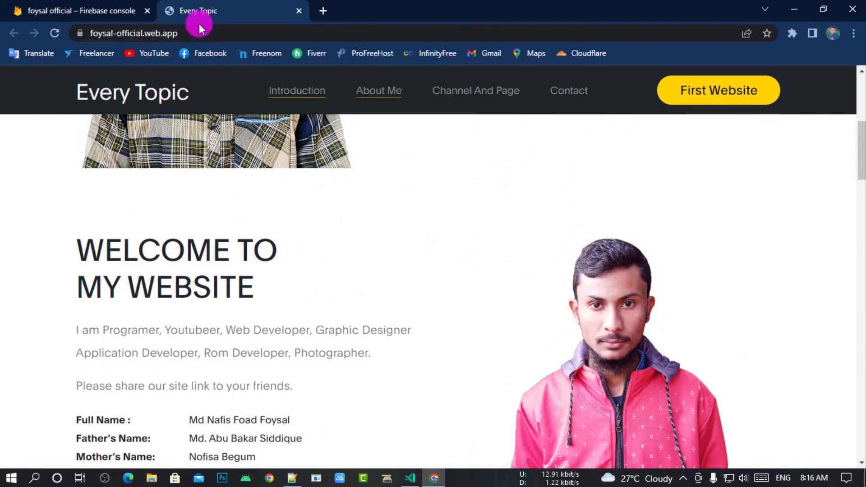
Step: Copy the hosted site's address and load it in a new browser tab
{"action": "left_click", "coordinate": [201, 30]}
{"action": "key", "text": "ctrl+c"}
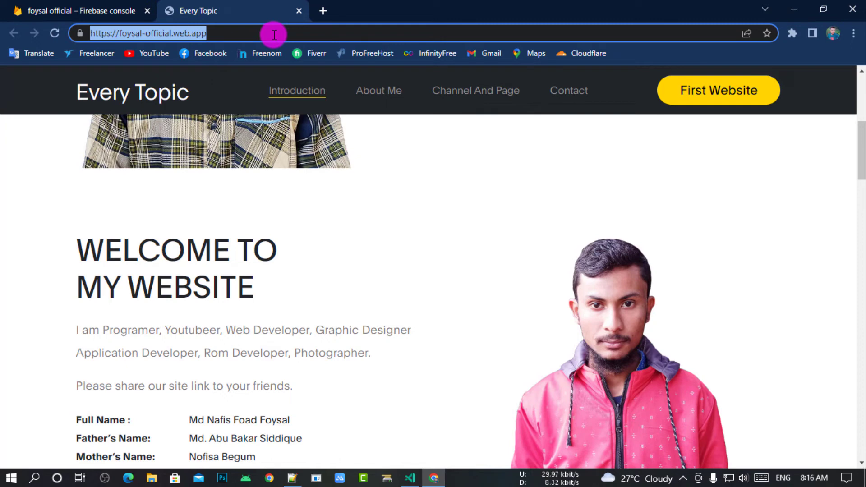
{"action": "left_click", "coordinate": [319, 10]}
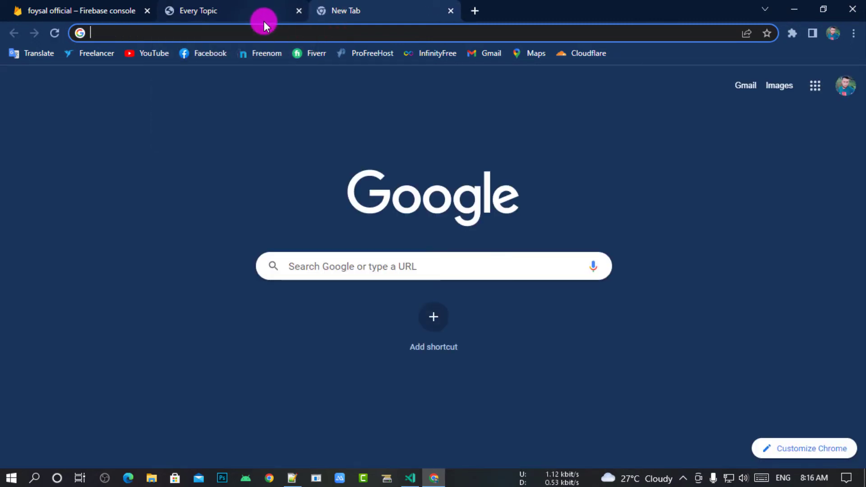
{"action": "key", "text": "ctrl+v"}
{"action": "key", "text": "Return"}
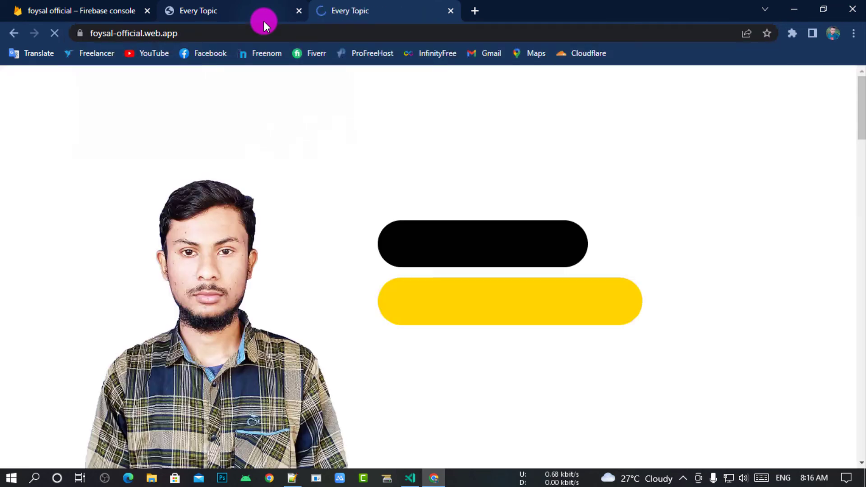
Step: Check the hosted site's address and its connection security information
{"action": "left_click", "coordinate": [226, 33]}
{"action": "left_click_drag", "start_coordinate": [354, 33], "coordinate": [0, 33]}
{"action": "left_click", "coordinate": [160, 106]}
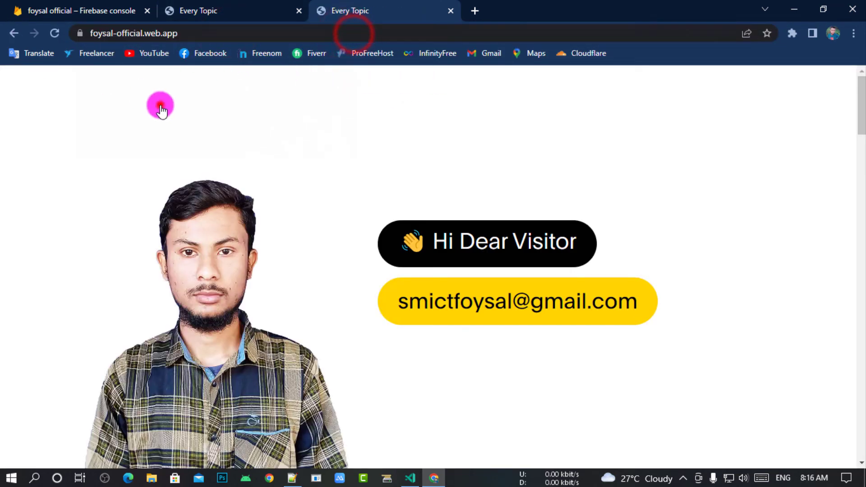
{"action": "left_click", "coordinate": [79, 32]}
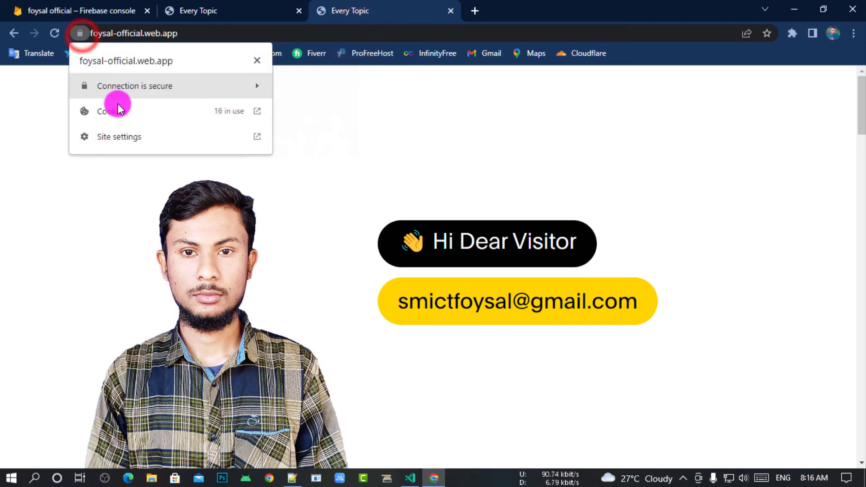
{"action": "left_click", "coordinate": [258, 61]}
Step: Look through the reopened site down to its contact form and close the duplicate tab
{"action": "scroll", "coordinate": [429, 177], "scroll_direction": "down", "scroll_amount": 10}
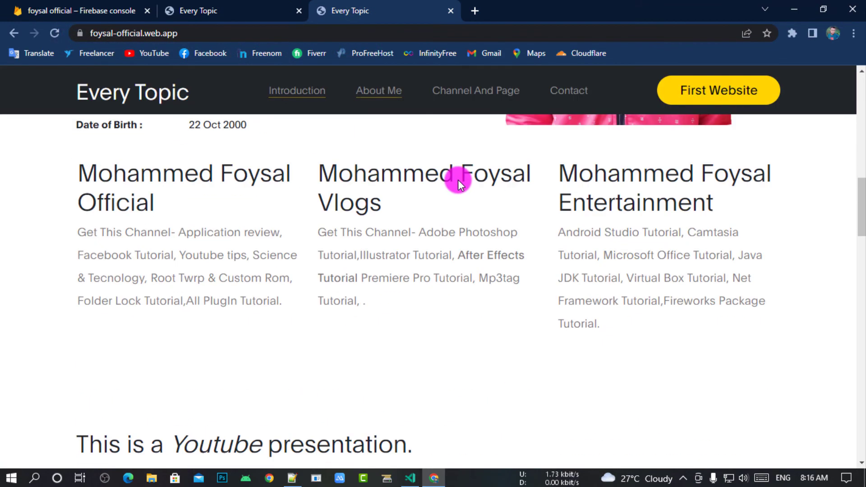
{"action": "scroll", "coordinate": [459, 180], "scroll_direction": "down", "scroll_amount": 15}
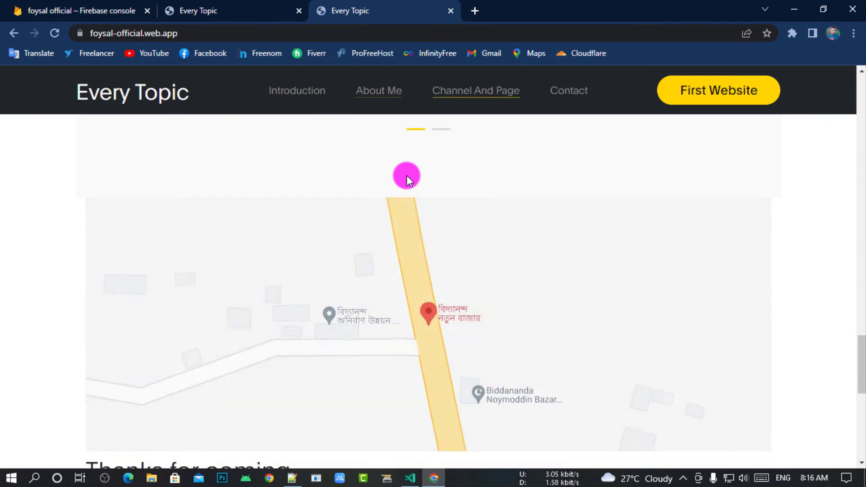
{"action": "scroll", "coordinate": [407, 175], "scroll_direction": "down", "scroll_amount": 10}
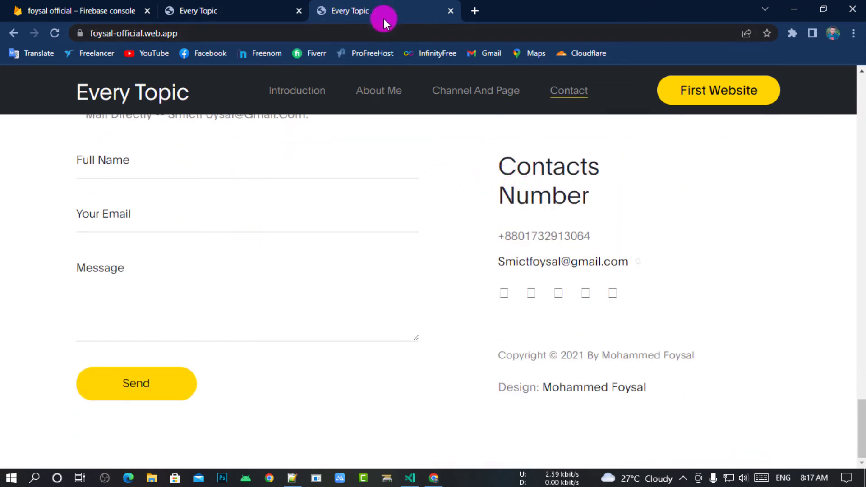
{"action": "left_click", "coordinate": [454, 9]}
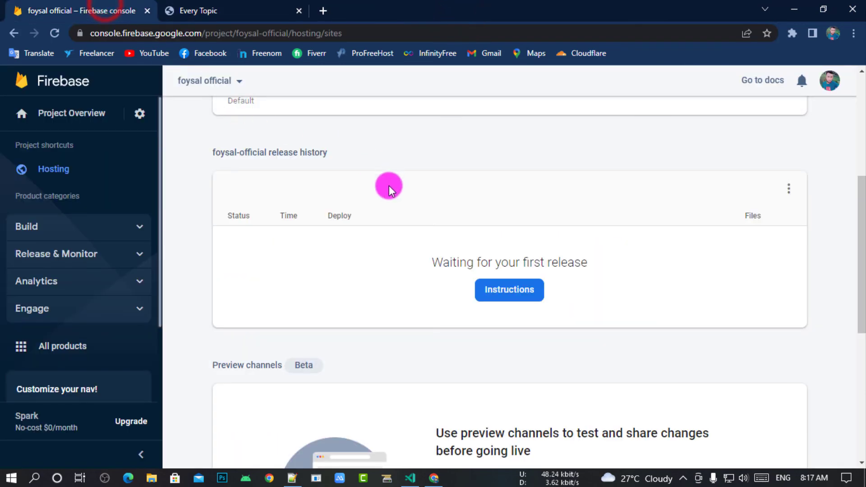
Step: Reload the Firebase Hosting dashboard and examine the release history's status, time, deploy and file details
{"action": "left_click", "coordinate": [53, 33]}
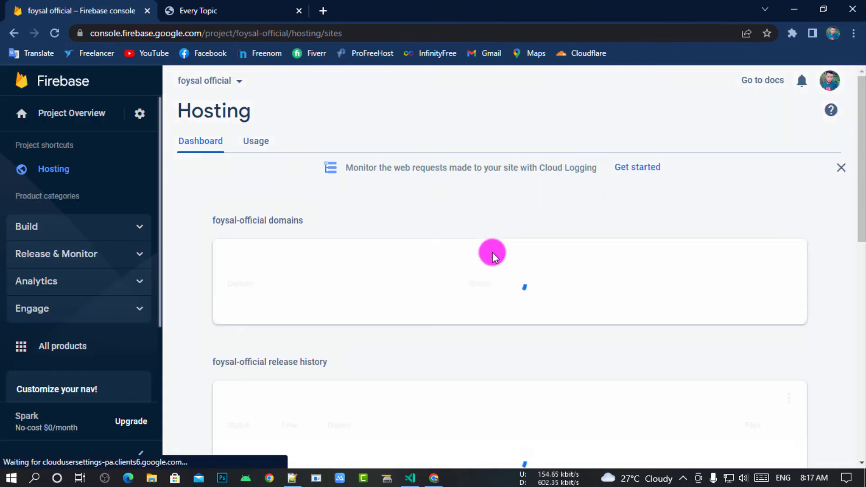
{"action": "scroll", "coordinate": [474, 254], "scroll_direction": "down", "scroll_amount": 6}
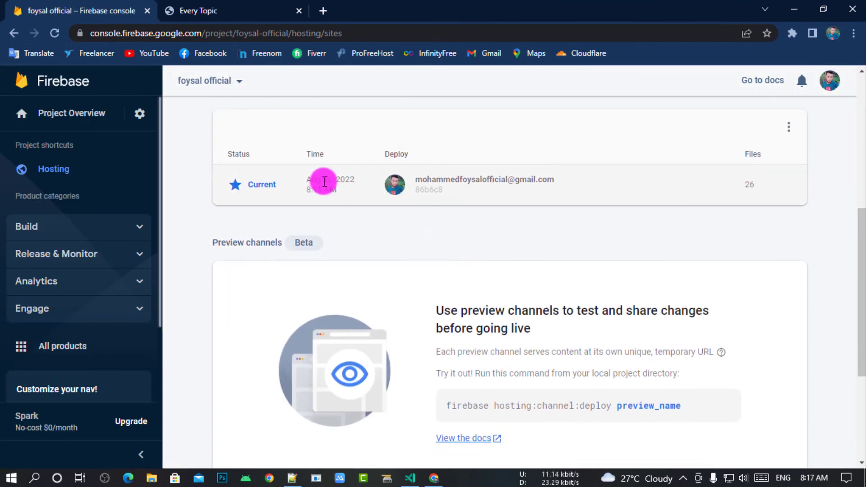
{"action": "scroll", "coordinate": [542, 166], "scroll_direction": "up", "scroll_amount": 1}
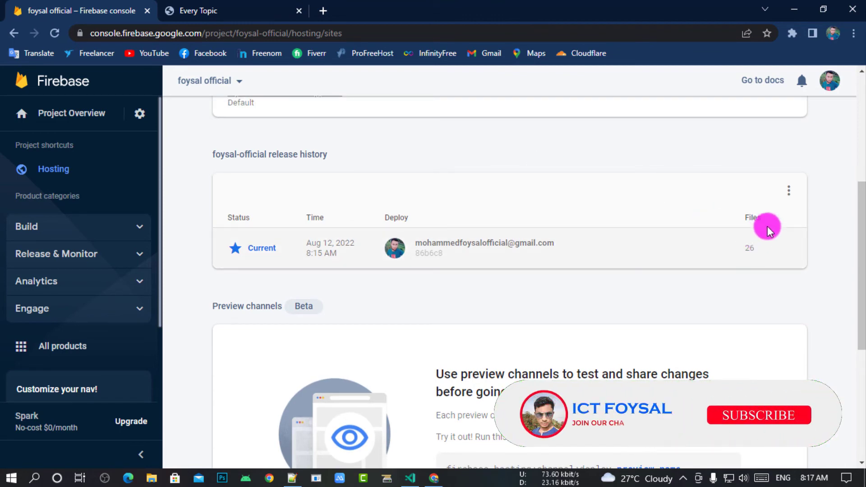
Step: View the release storage settings for the number of previous releases to keep, and cancel without saving
{"action": "left_click", "coordinate": [789, 191]}
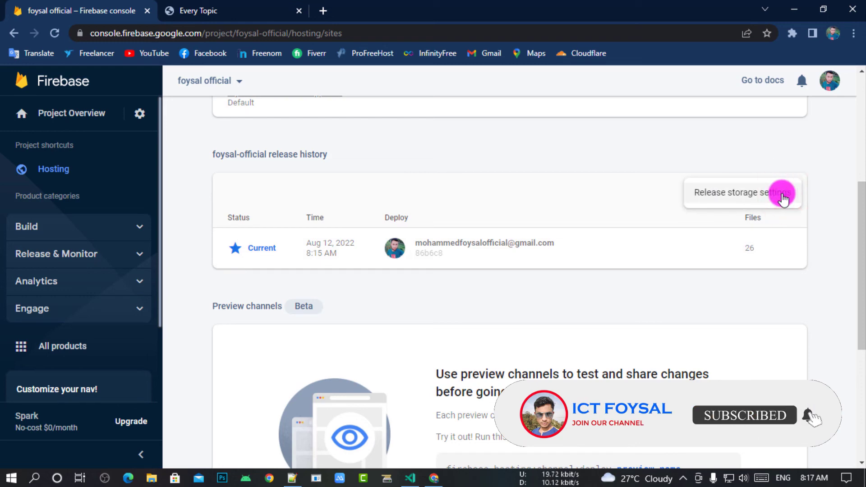
{"action": "left_click", "coordinate": [782, 197]}
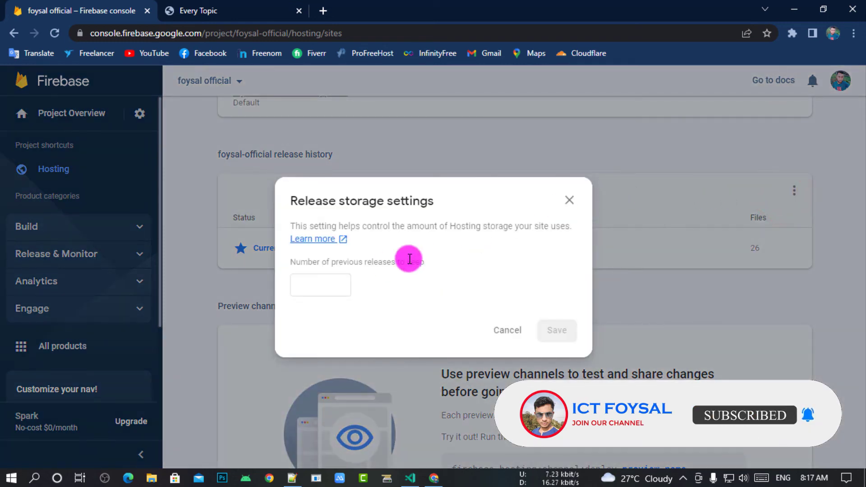
{"action": "left_click", "coordinate": [329, 286]}
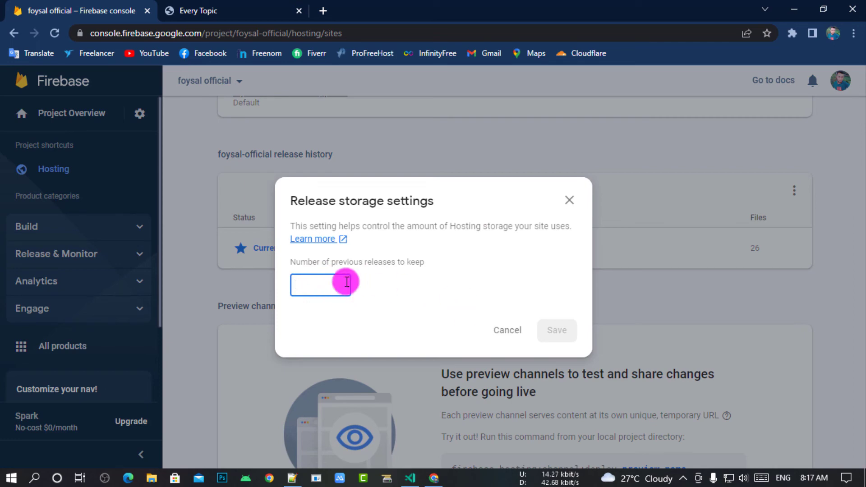
{"action": "left_click", "coordinate": [509, 329]}
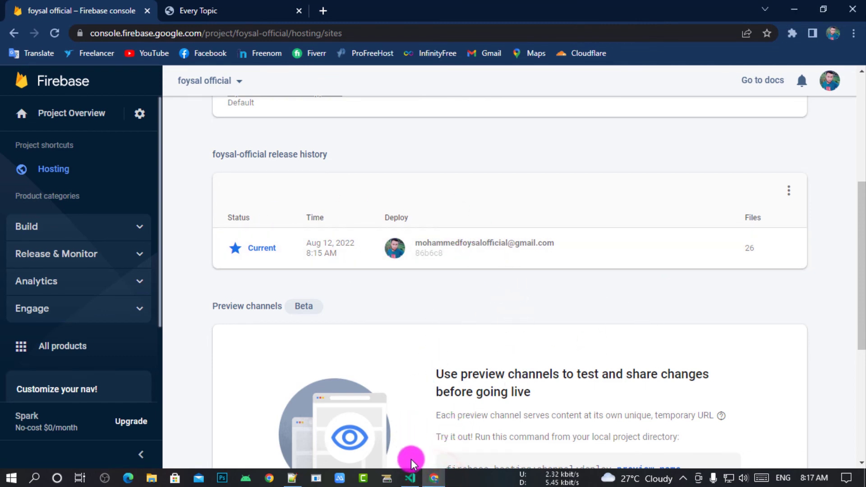
Step: Switch to Visual Studio Code, copy the firebase deploy command from the terminal history and run it again
{"action": "left_click", "coordinate": [410, 478]}
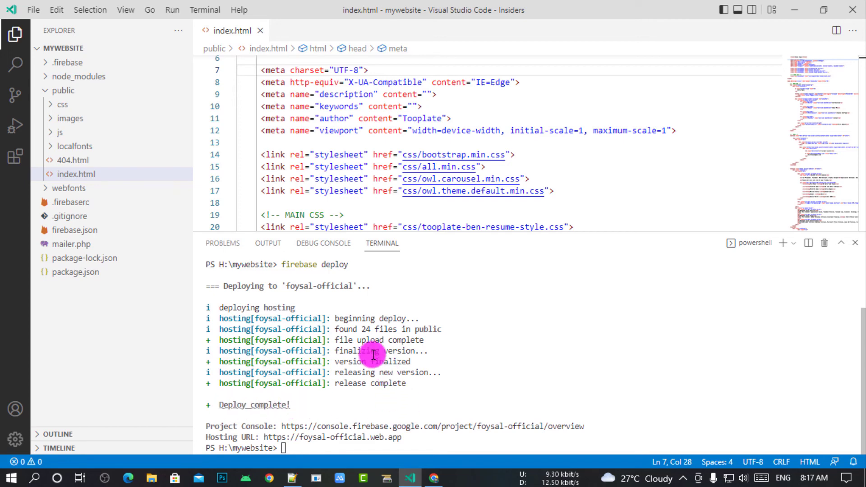
{"action": "scroll", "coordinate": [375, 352], "scroll_direction": "up", "scroll_amount": 2}
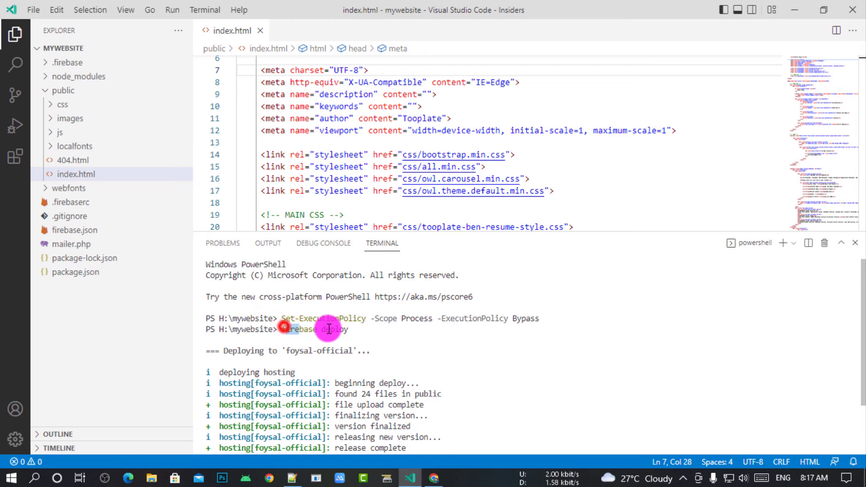
{"action": "left_click_drag", "start_coordinate": [329, 328], "coordinate": [412, 329]}
{"action": "key", "text": "super+c"}
{"action": "left_click", "coordinate": [348, 329]}
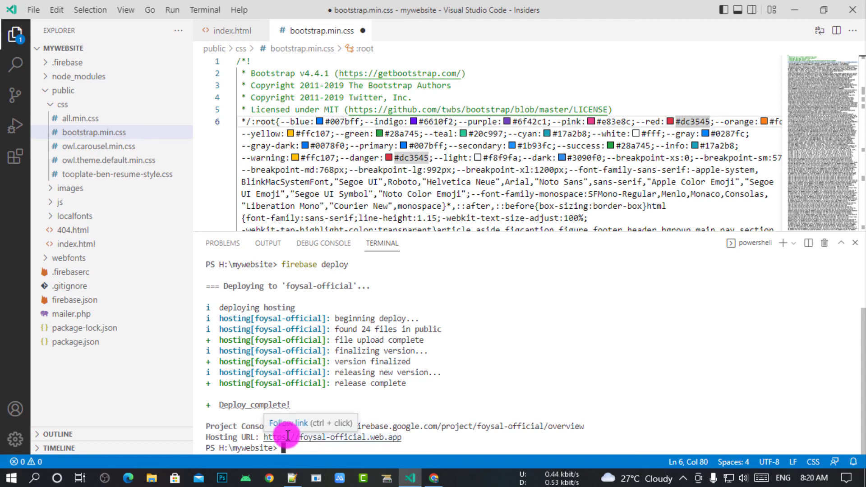
{"action": "key", "text": "super+v"}
{"action": "left_click", "coordinate": [351, 335]}
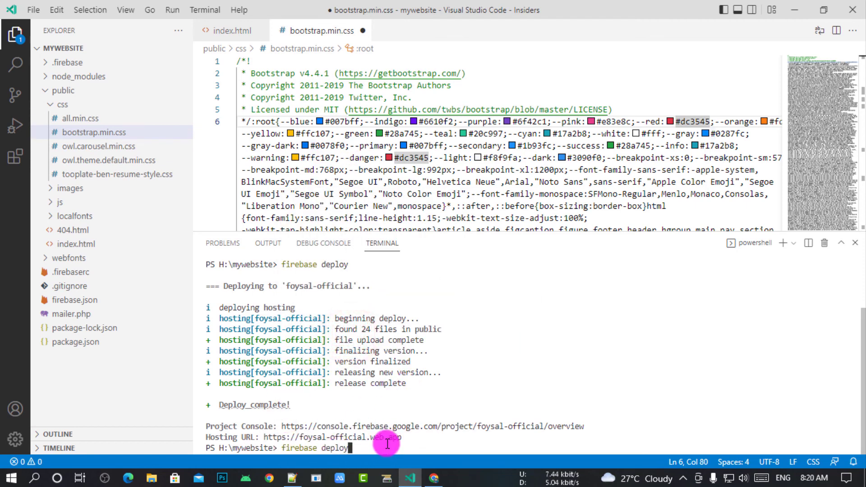
{"action": "key", "text": "Return"}
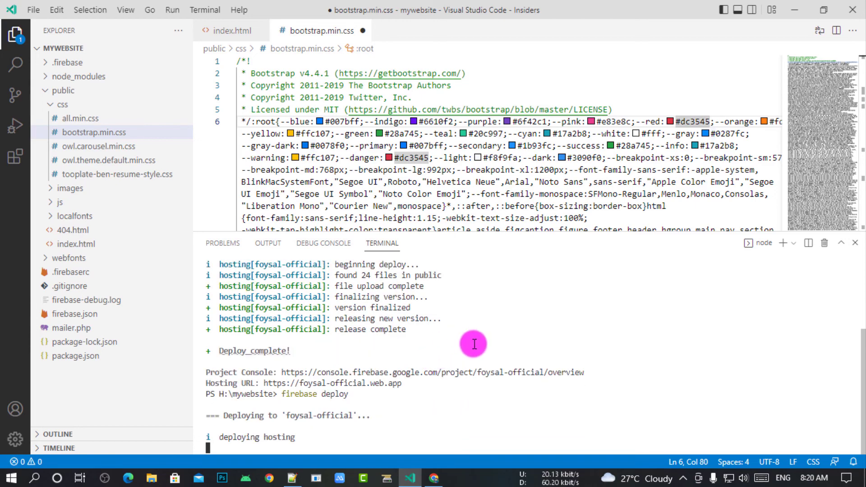
Step: Reload the hosted site in Chrome, check the new deploy output in Visual Studio Code, and return to review the site
{"action": "left_click", "coordinate": [434, 479]}
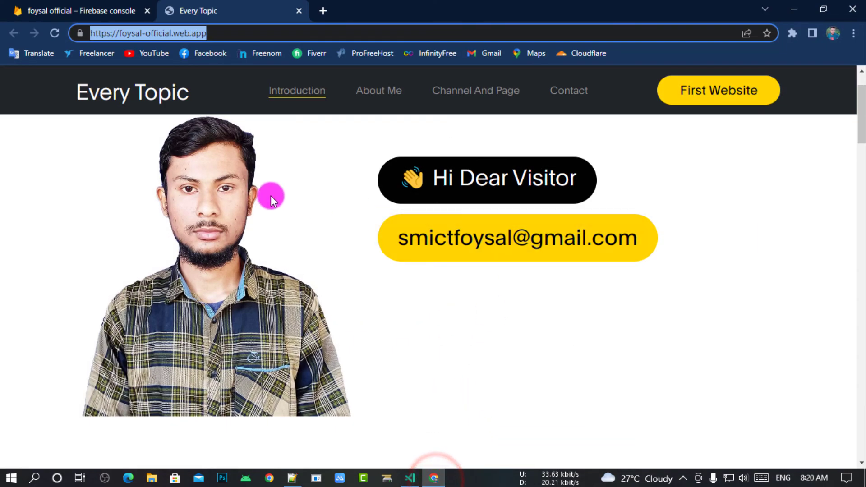
{"action": "key", "text": "F5"}
{"action": "left_click", "coordinate": [56, 34]}
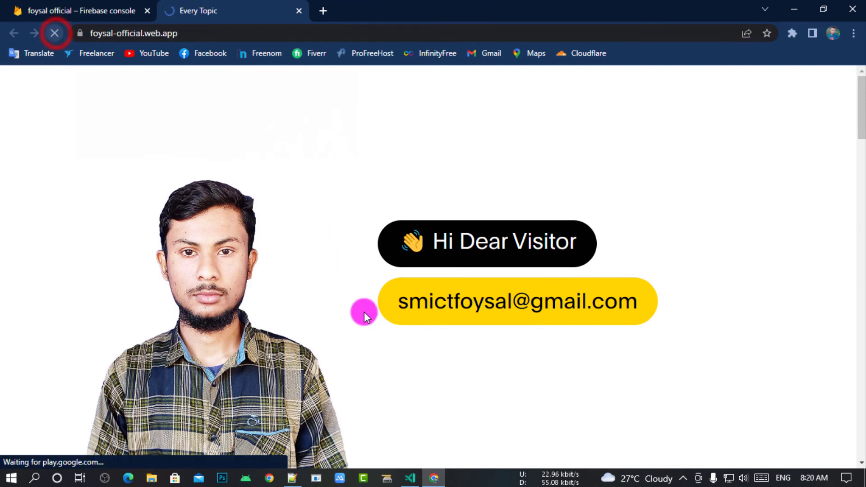
{"action": "left_click", "coordinate": [404, 479]}
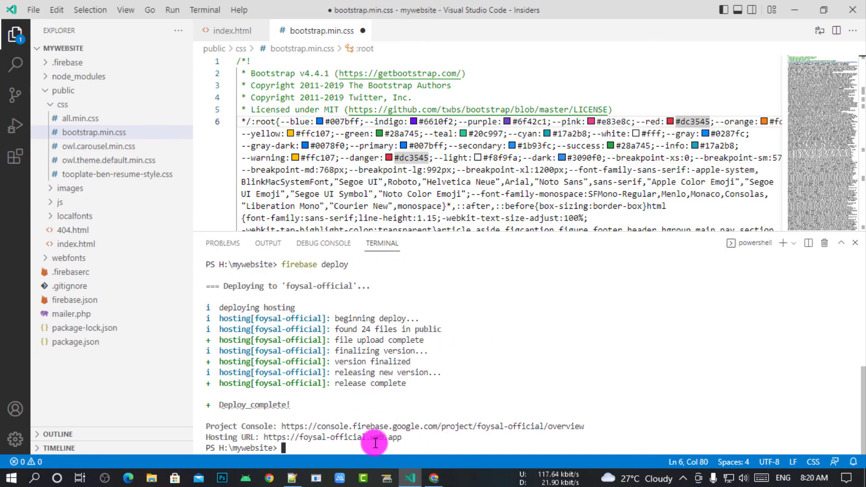
{"action": "left_click", "coordinate": [437, 478]}
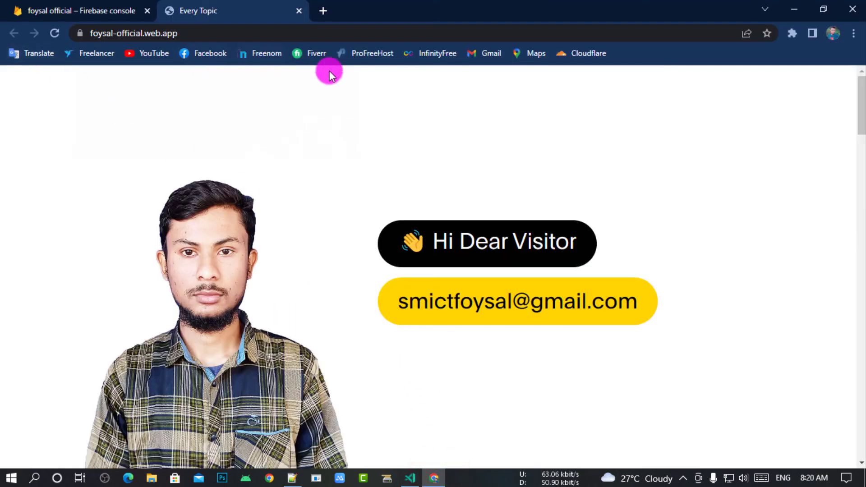
{"action": "scroll", "coordinate": [707, 136], "scroll_direction": "down", "scroll_amount": 3}
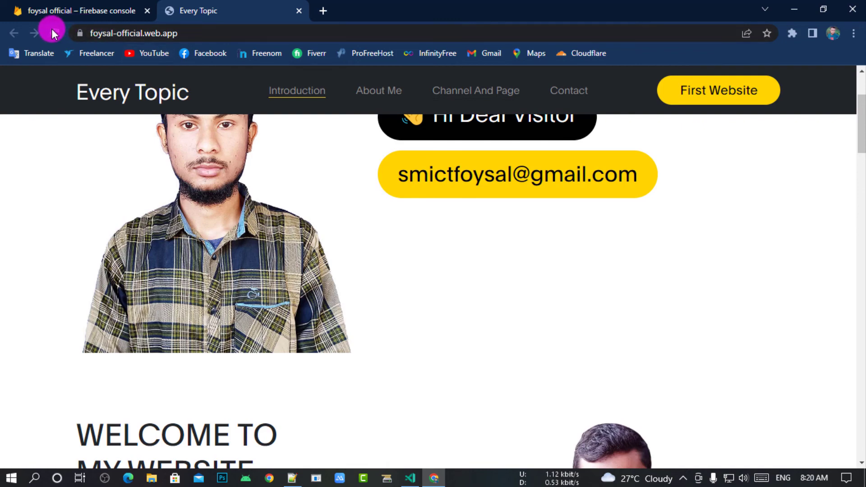
Step: Review the redeployed site from its introduction section down past the welcome section and back up
{"action": "scroll", "coordinate": [396, 175], "scroll_direction": "up", "scroll_amount": 3}
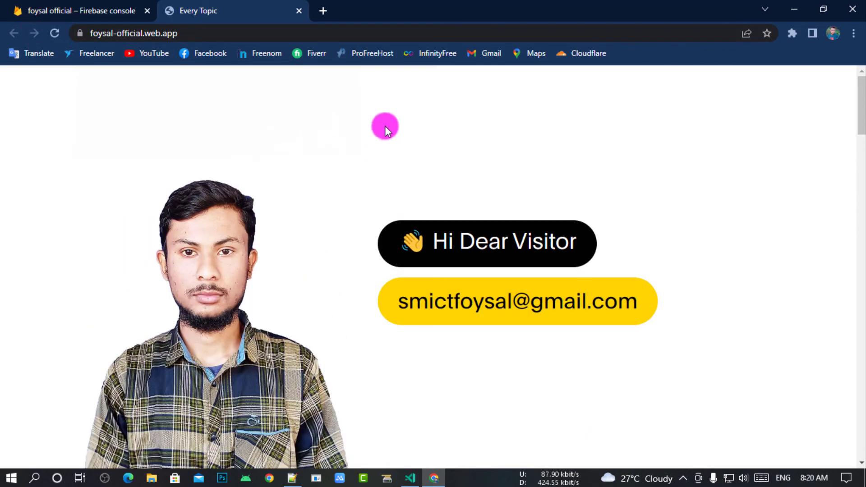
{"action": "scroll", "coordinate": [363, 93], "scroll_direction": "down", "scroll_amount": 4}
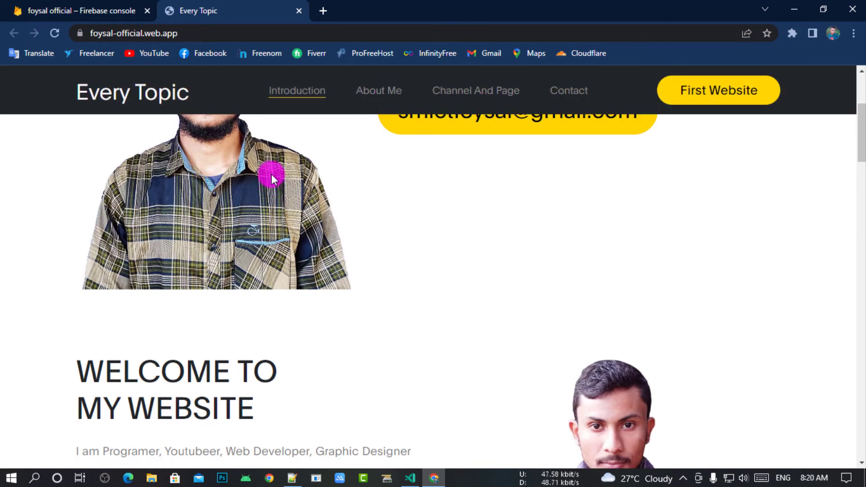
{"action": "scroll", "coordinate": [271, 179], "scroll_direction": "down", "scroll_amount": 6}
{"action": "scroll", "coordinate": [360, 122], "scroll_direction": "up", "scroll_amount": 10}
Step: Reload the Firebase Hosting dashboard to compare the release history entries and view the actions available for the older release
{"action": "left_click", "coordinate": [79, 11]}
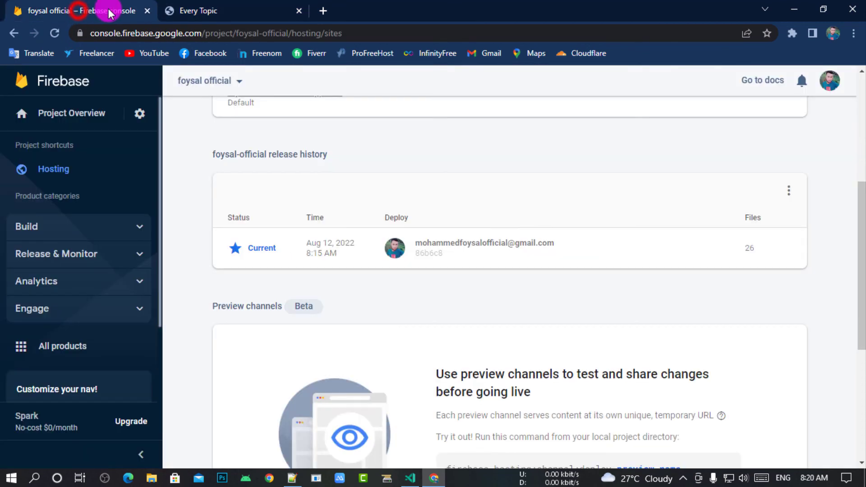
{"action": "left_click", "coordinate": [55, 33]}
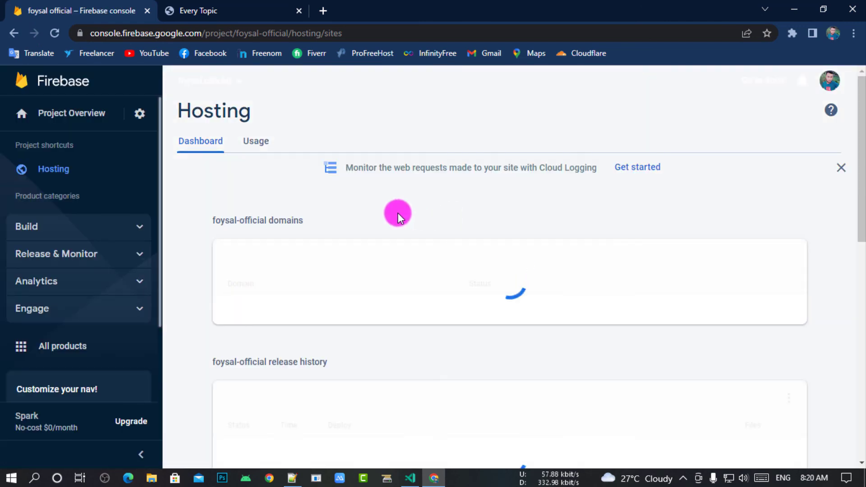
{"action": "scroll", "coordinate": [406, 232], "scroll_direction": "down", "scroll_amount": 3}
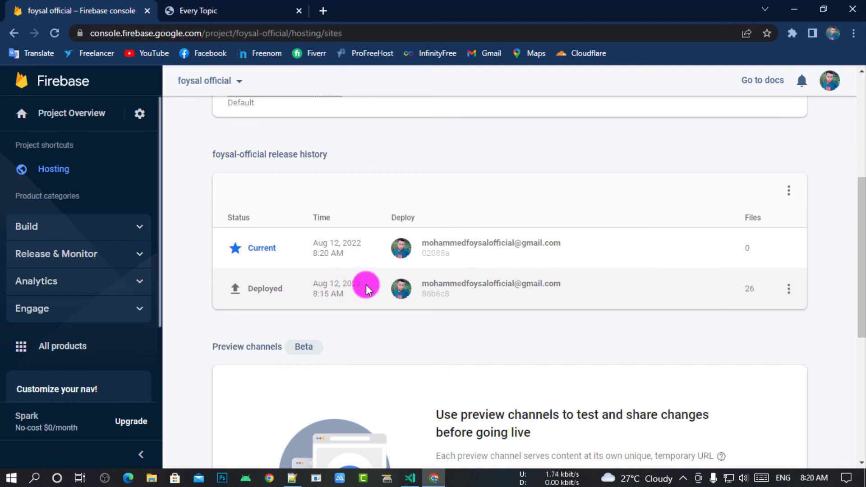
{"action": "left_click_drag", "start_coordinate": [330, 254], "coordinate": [329, 254]}
{"action": "left_click_drag", "start_coordinate": [317, 294], "coordinate": [338, 294]}
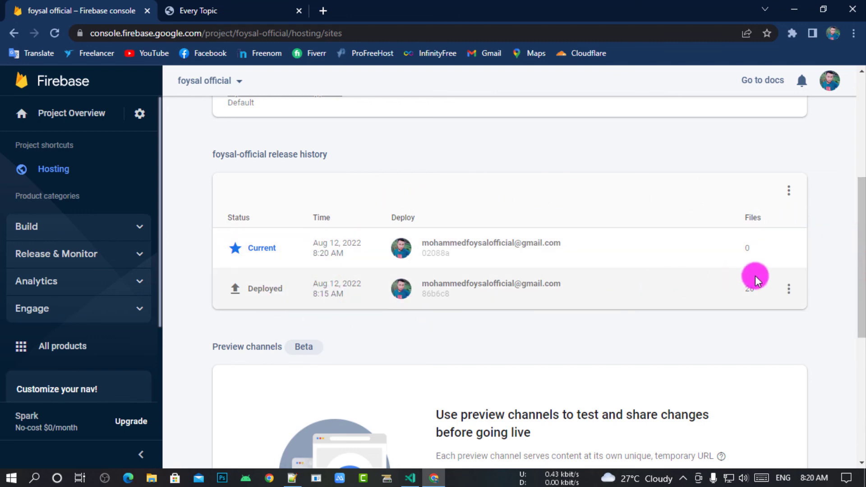
{"action": "left_click", "coordinate": [787, 294]}
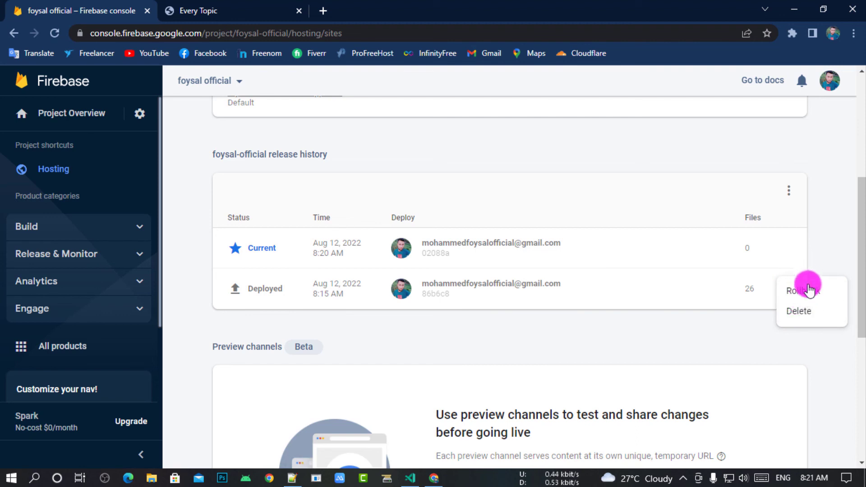
{"action": "left_click", "coordinate": [818, 248]}
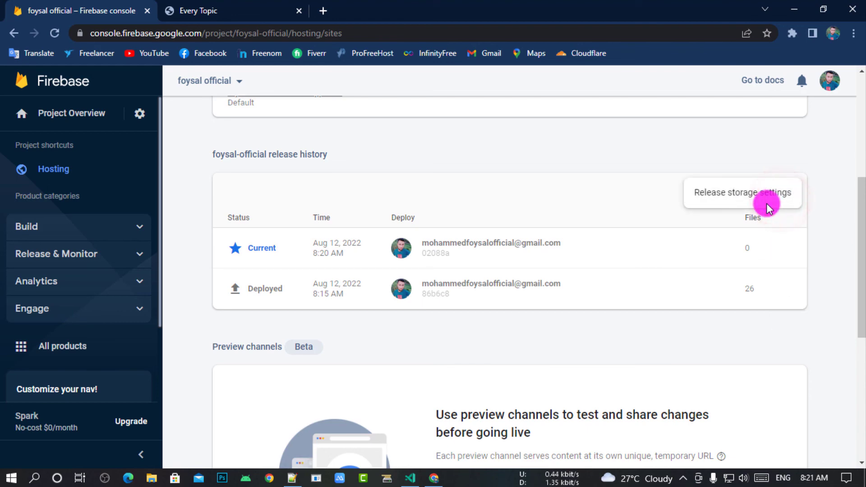
Step: Set the number of previous releases to keep to 4 in the release storage settings, save, and reload the dashboard
{"action": "left_click", "coordinate": [767, 200]}
{"action": "left_click", "coordinate": [773, 193]}
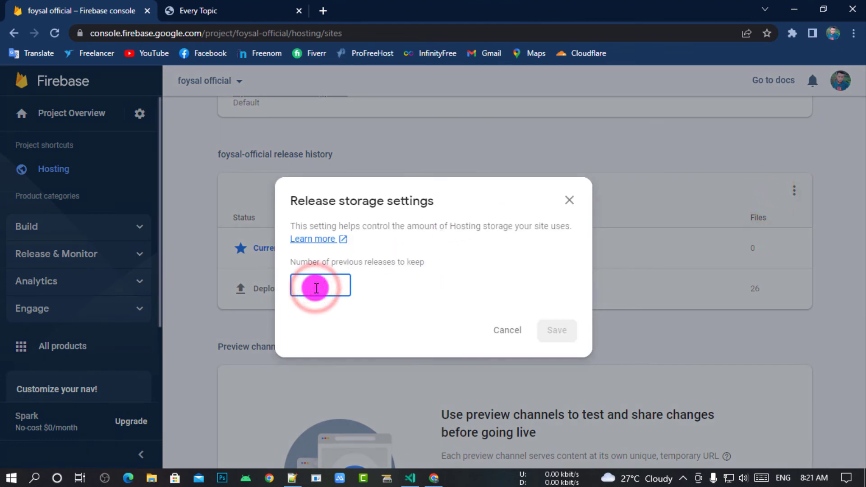
{"action": "type", "text": "3"}
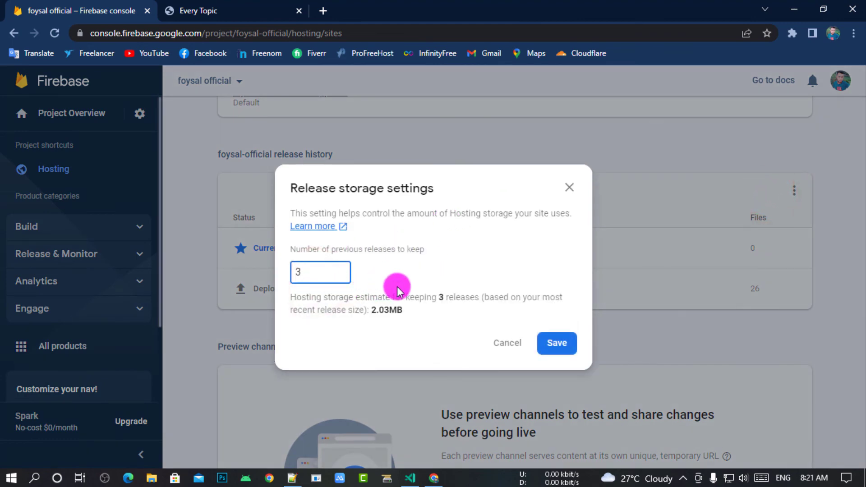
{"action": "key", "text": "BackSpace"}
{"action": "type", "text": "4"}
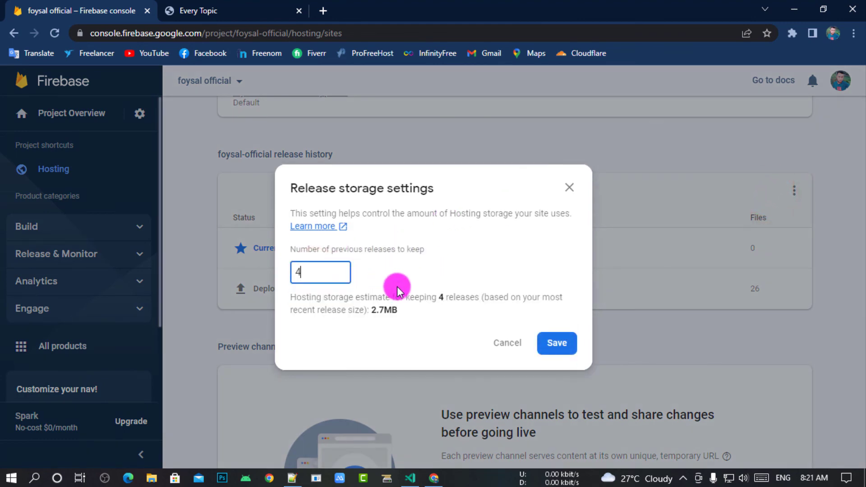
{"action": "left_click", "coordinate": [558, 347]}
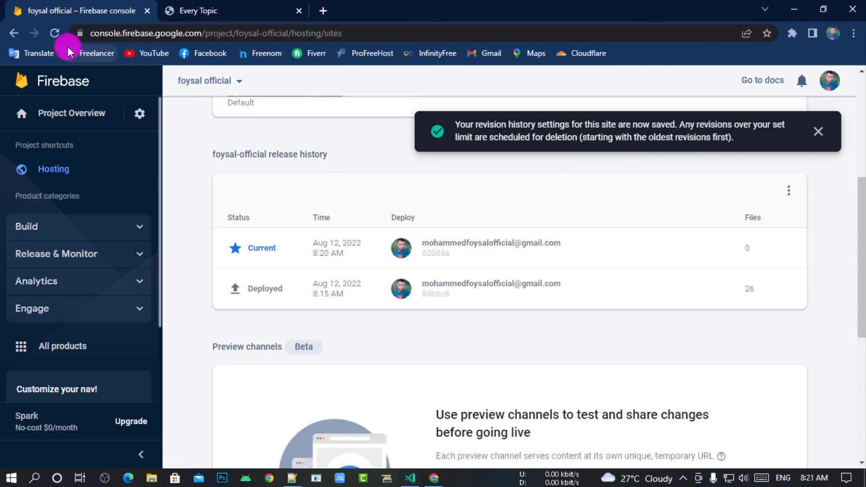
{"action": "left_click", "coordinate": [57, 34]}
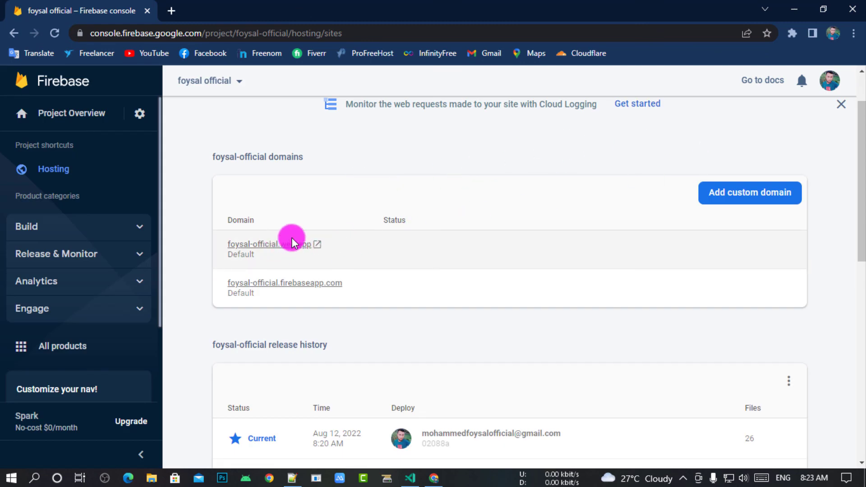
Step: View the domain entry form for adding a custom domain, and cancel without adding one
{"action": "left_click", "coordinate": [760, 194]}
{"action": "left_click", "coordinate": [321, 291]}
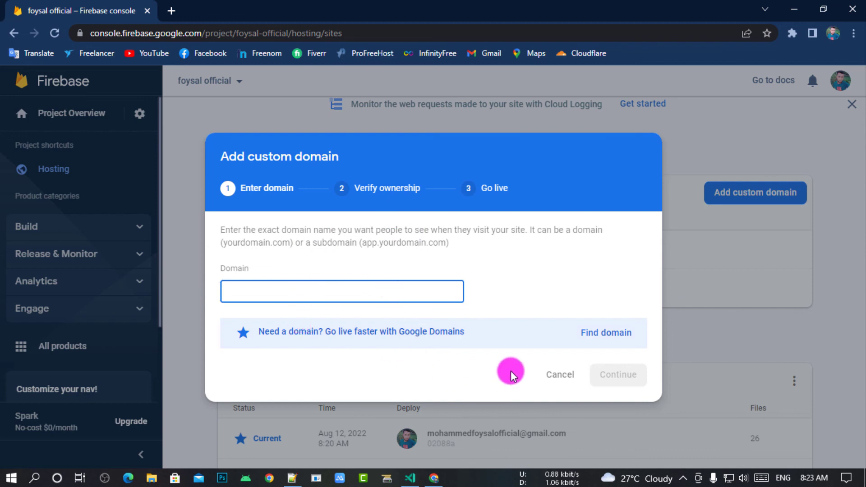
{"action": "left_click", "coordinate": [564, 374]}
{"action": "scroll", "coordinate": [436, 267], "scroll_direction": "up", "scroll_amount": 2}
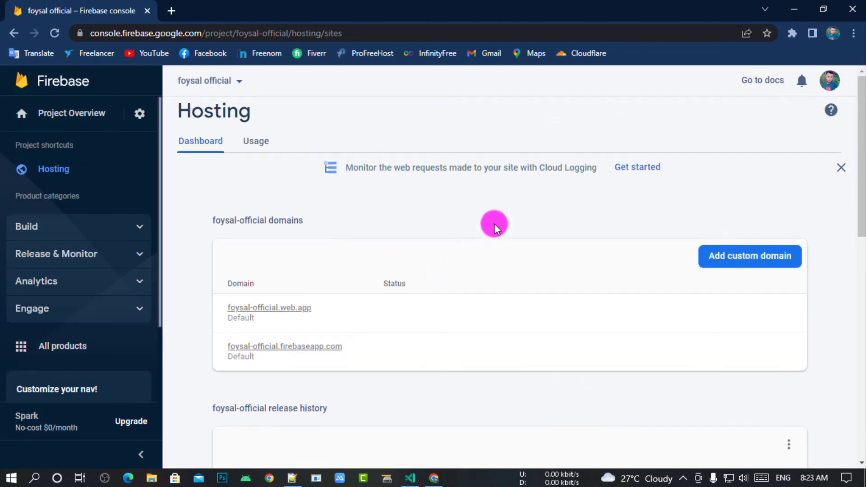